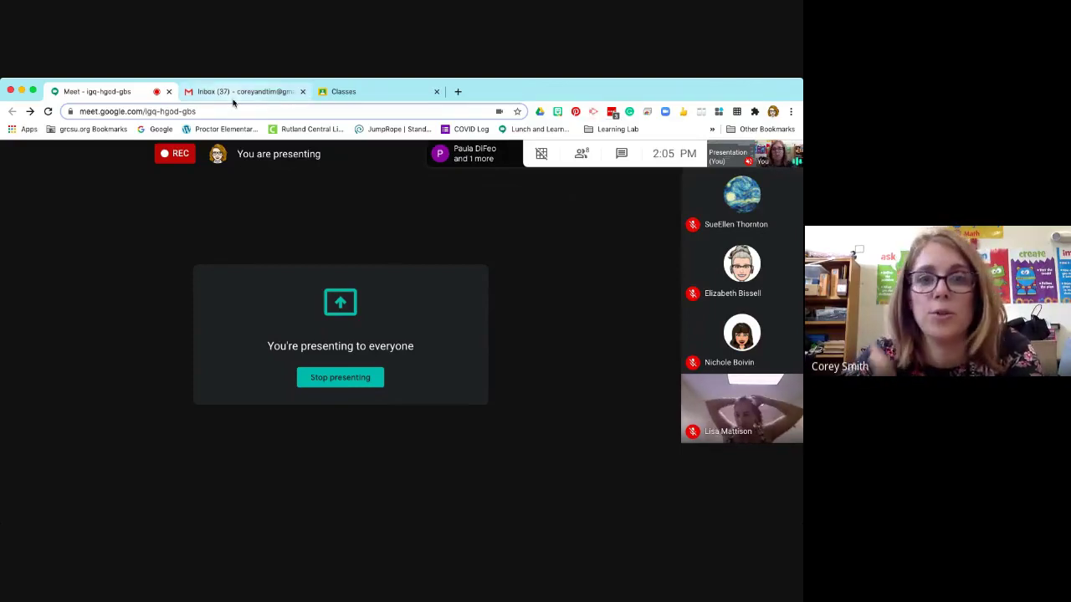
Step: Switch to Google Classroom, view the form for joining a class with a class code, and close it without joining
left_click(358, 92)
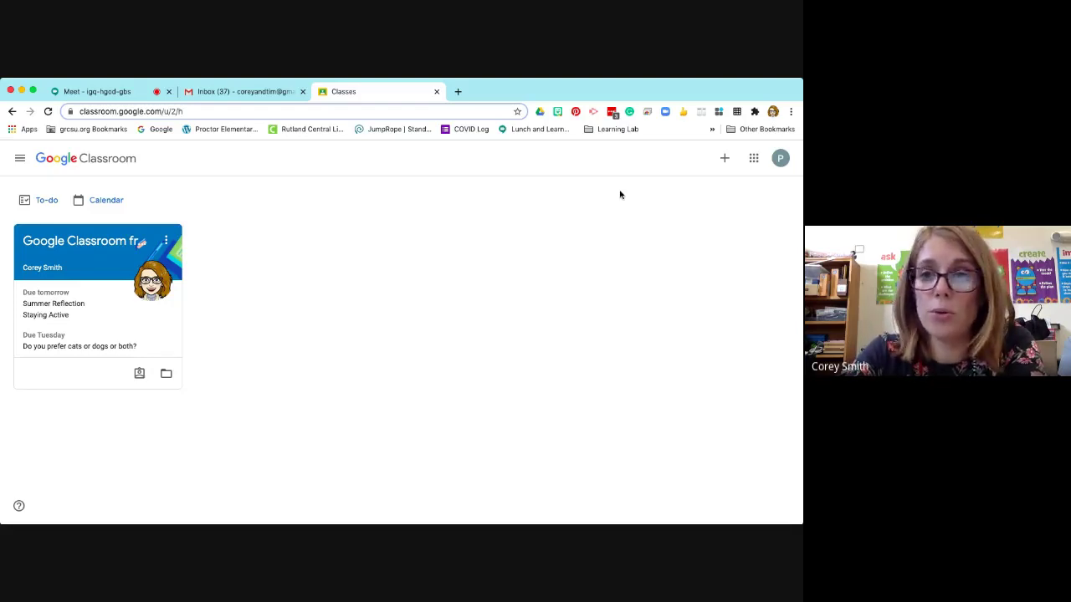
left_click(725, 160)
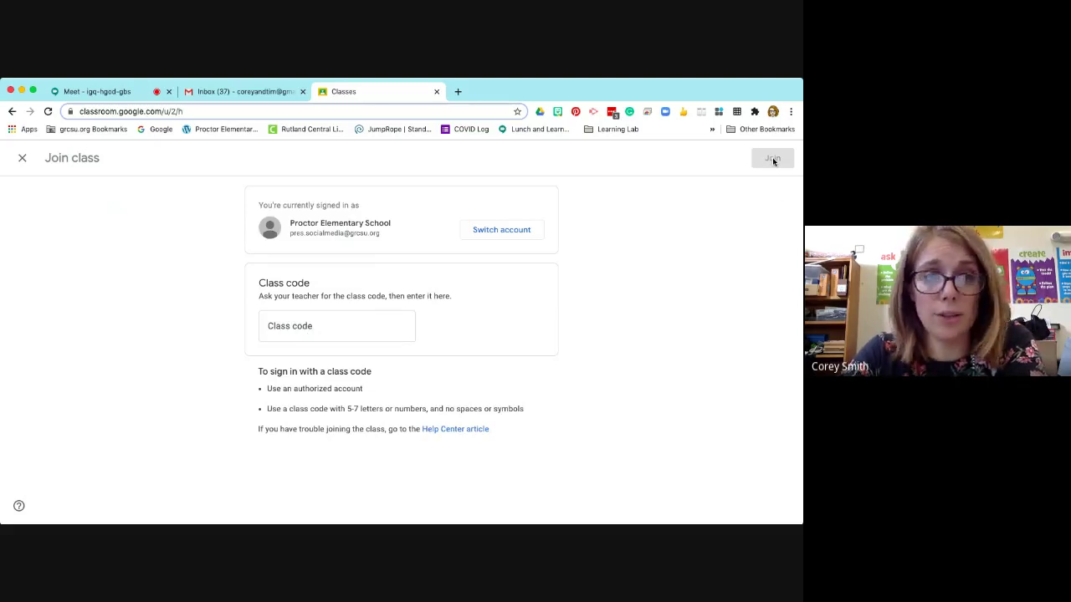
left_click(21, 158)
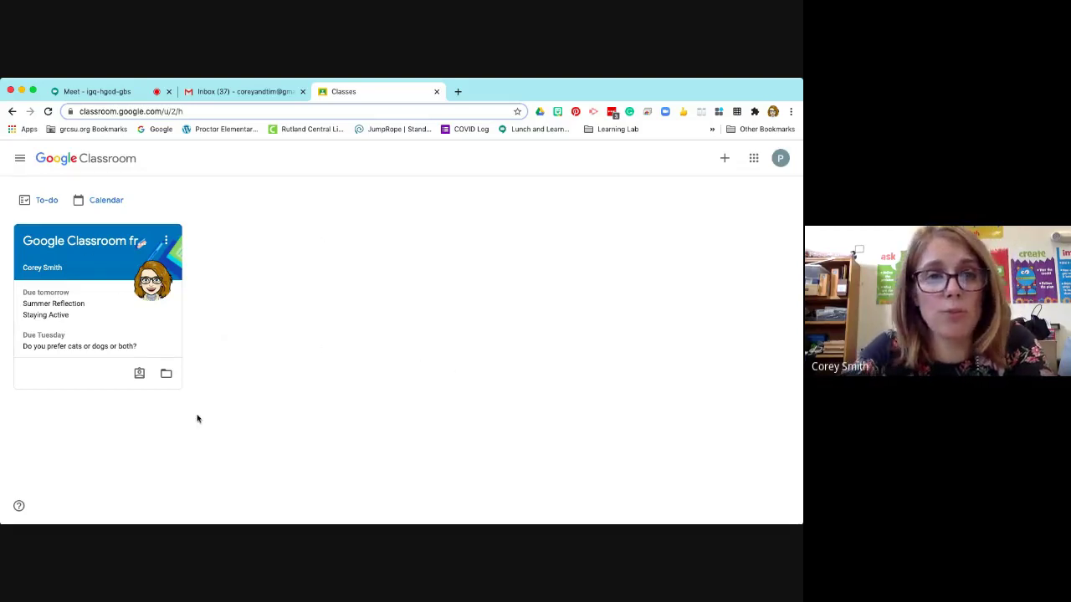
Step: Review the assigned, missing and done work in the to-do list, and return to the classes overview
left_click(46, 203)
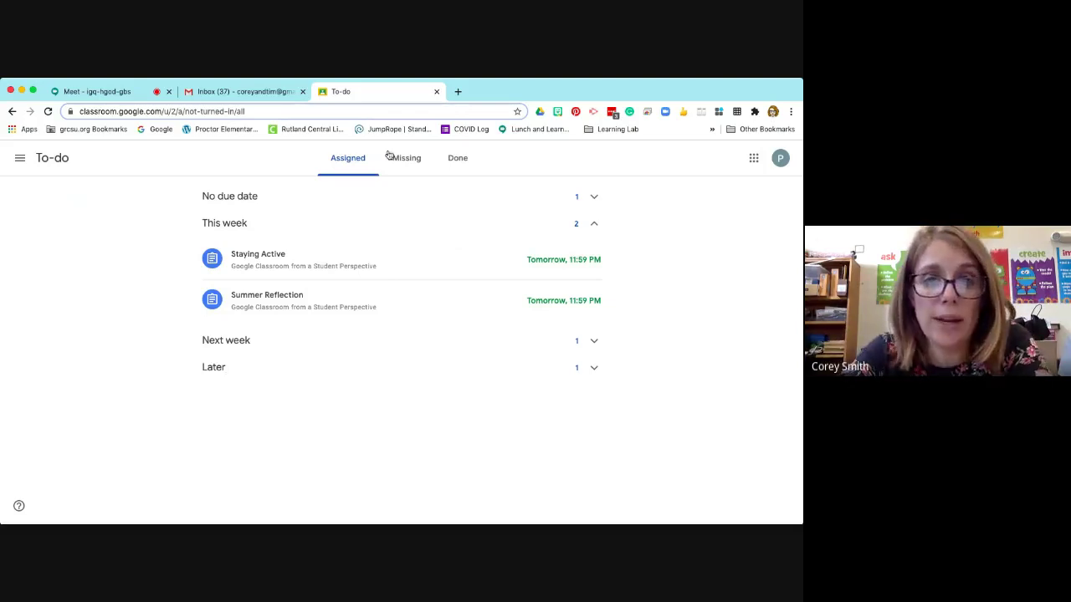
left_click(409, 165)
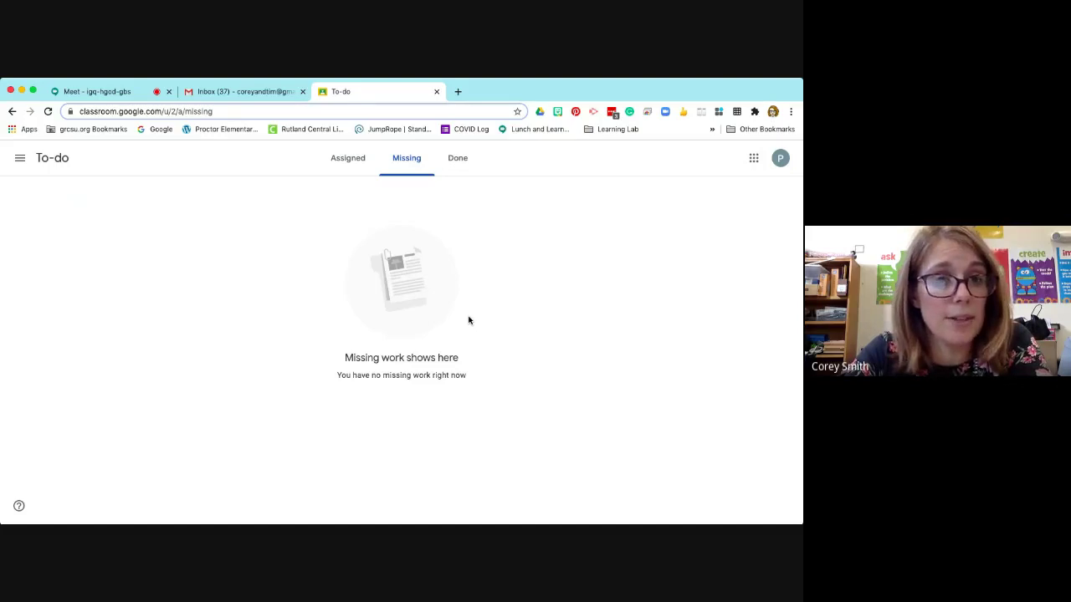
left_click(461, 164)
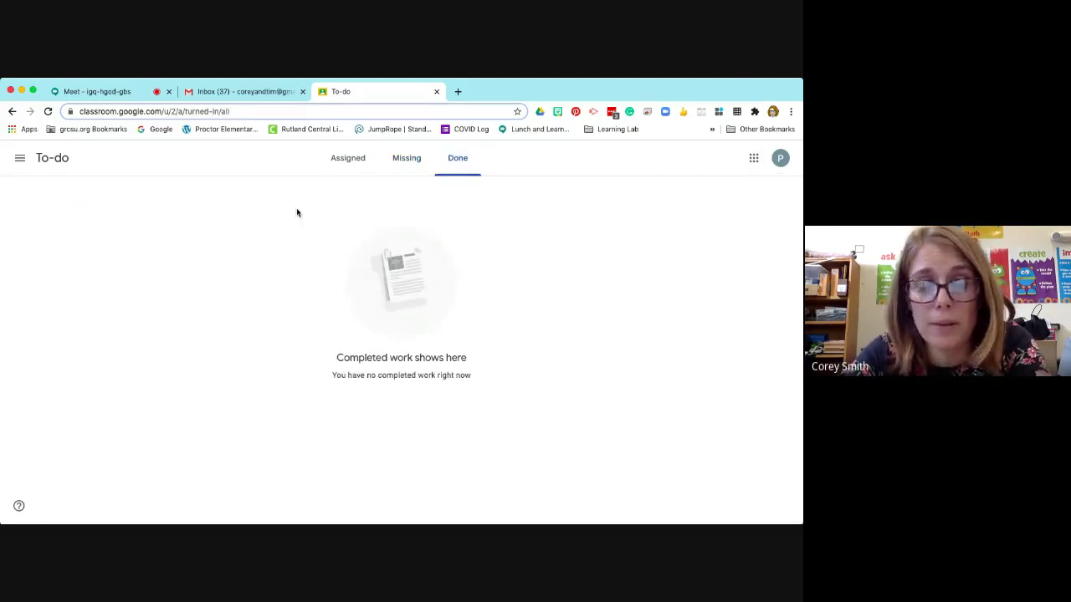
left_click(19, 161)
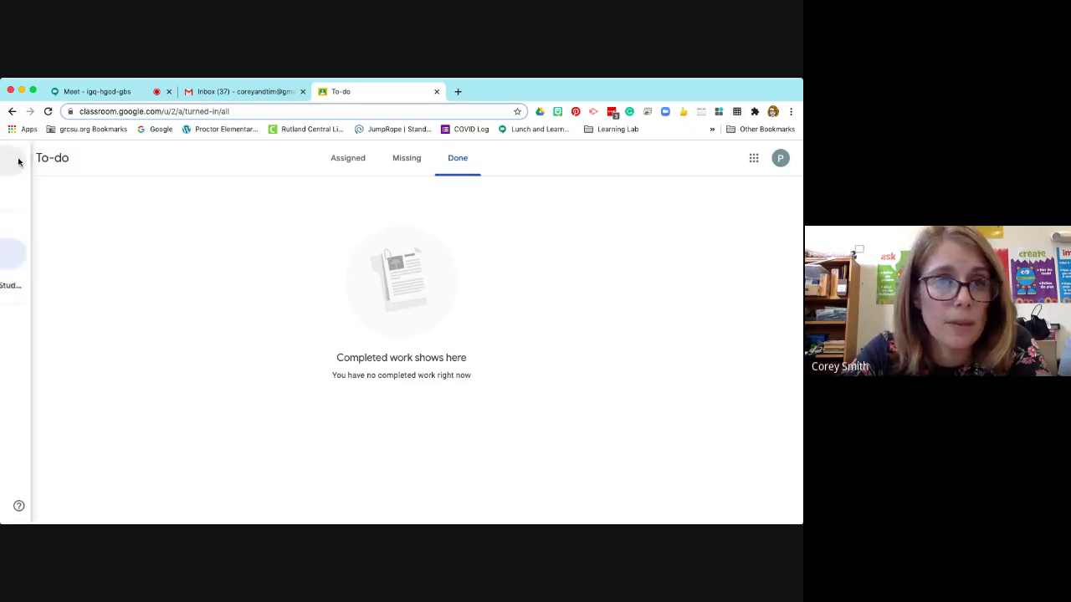
left_click(65, 164)
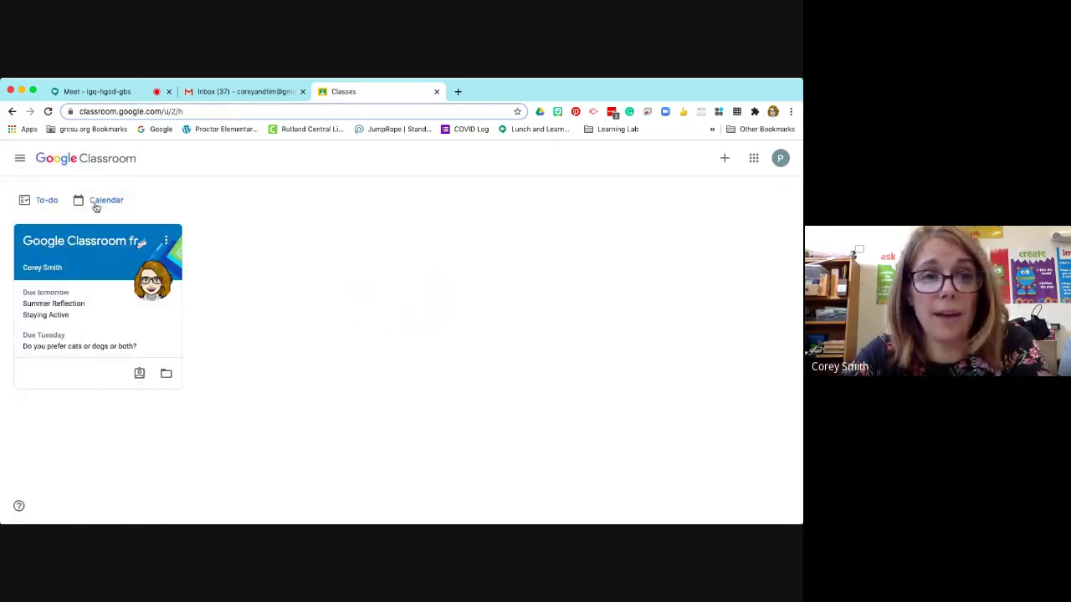
Step: View this week's calendar of assignments for all classes and return to the classes overview
left_click(97, 205)
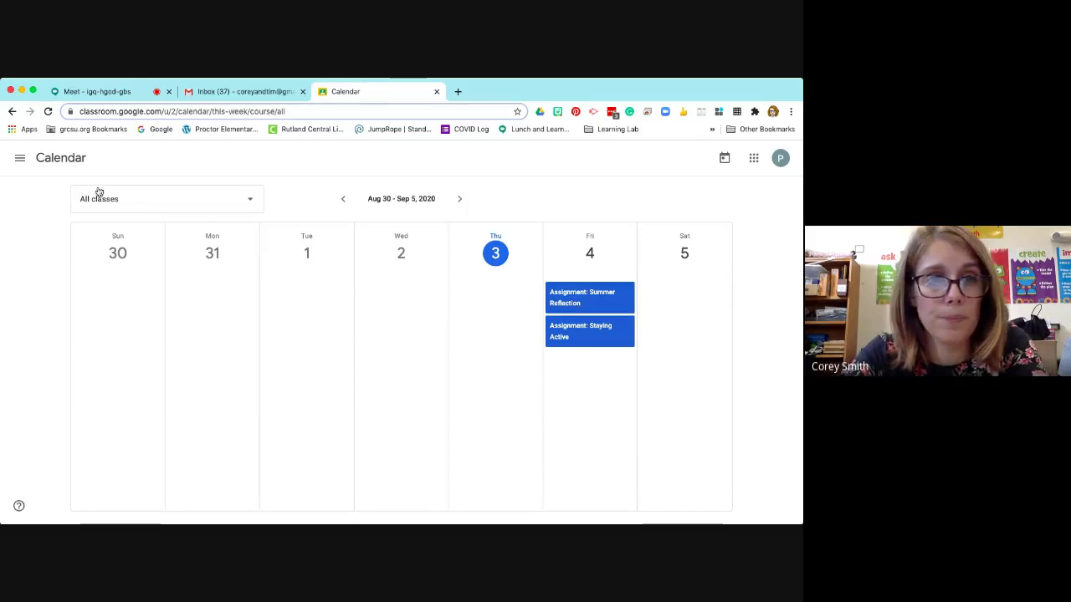
left_click(19, 160)
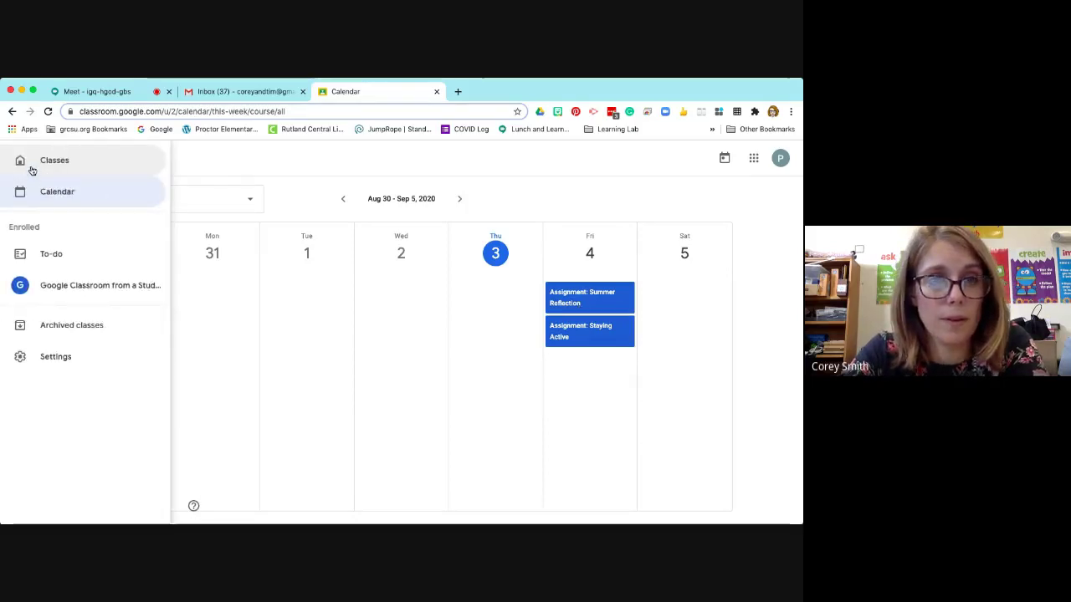
left_click(32, 163)
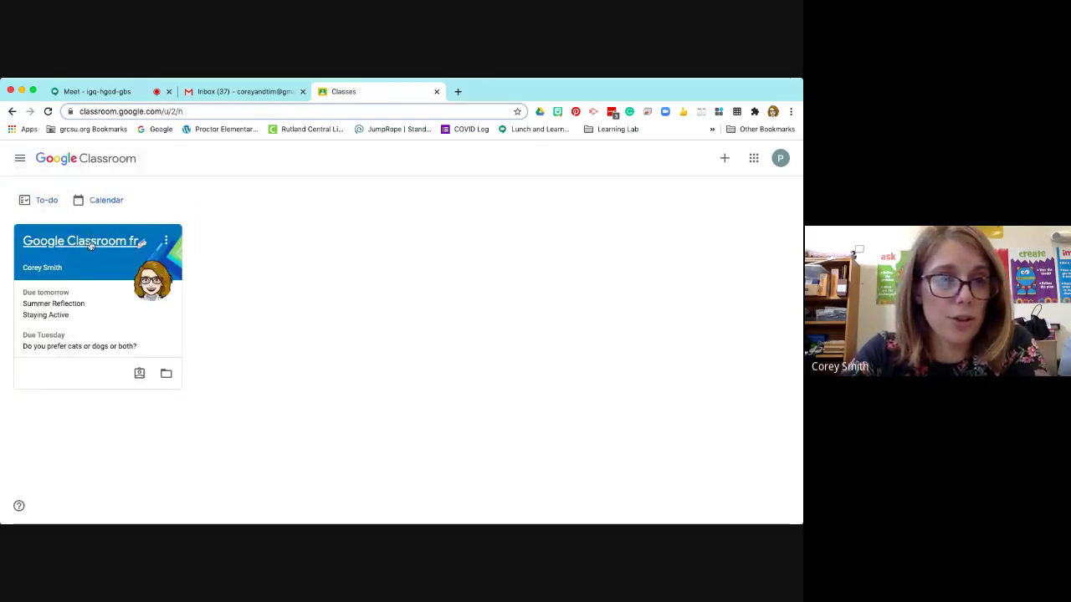
Step: Open the class Google Classroom from a Student Perspective, show its classwork, and dismiss the progress-tracking tip
left_click(88, 241)
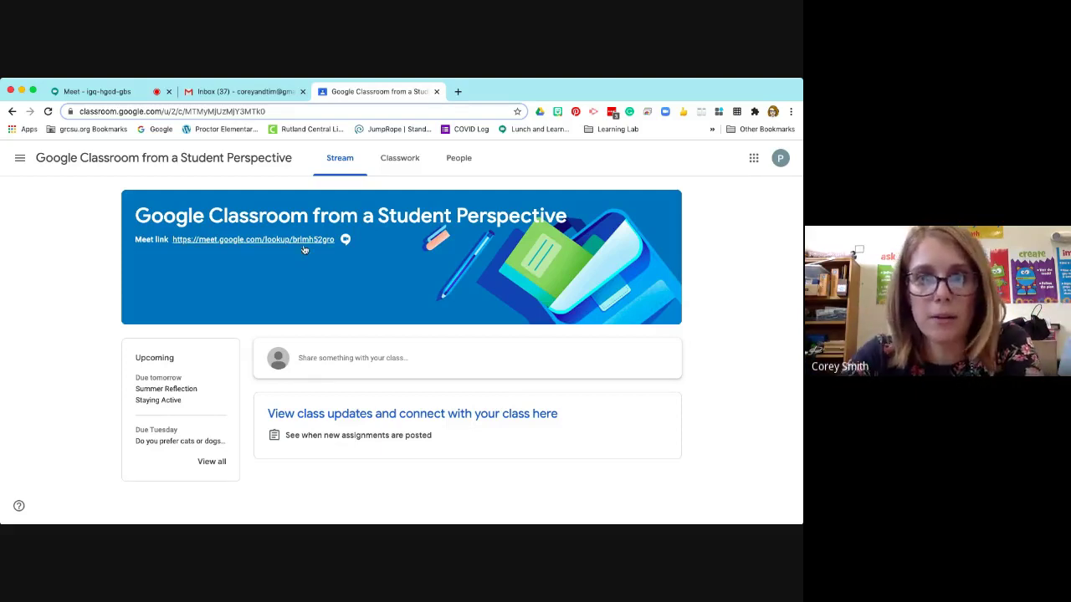
left_click(394, 162)
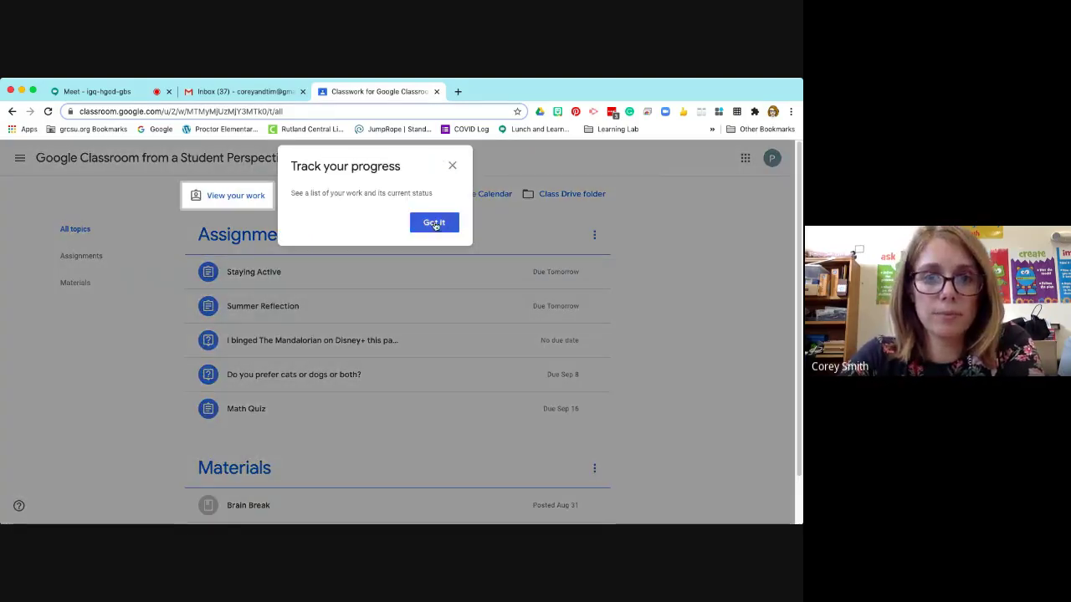
left_click(434, 224)
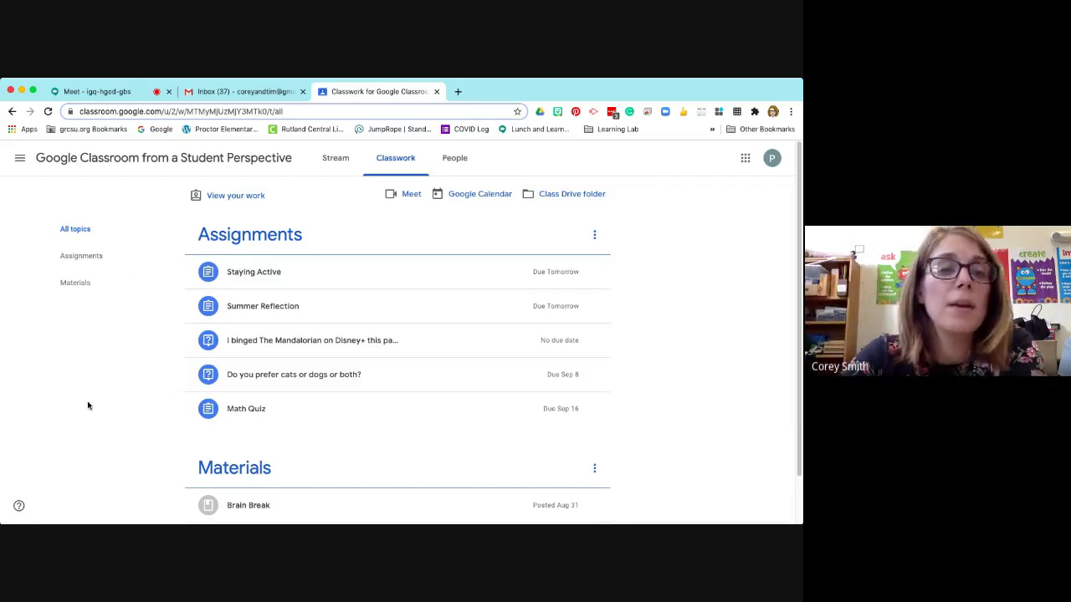
Step: Filter the classwork to the Assignments topic, look through its posts, and show all topics again
left_click(88, 259)
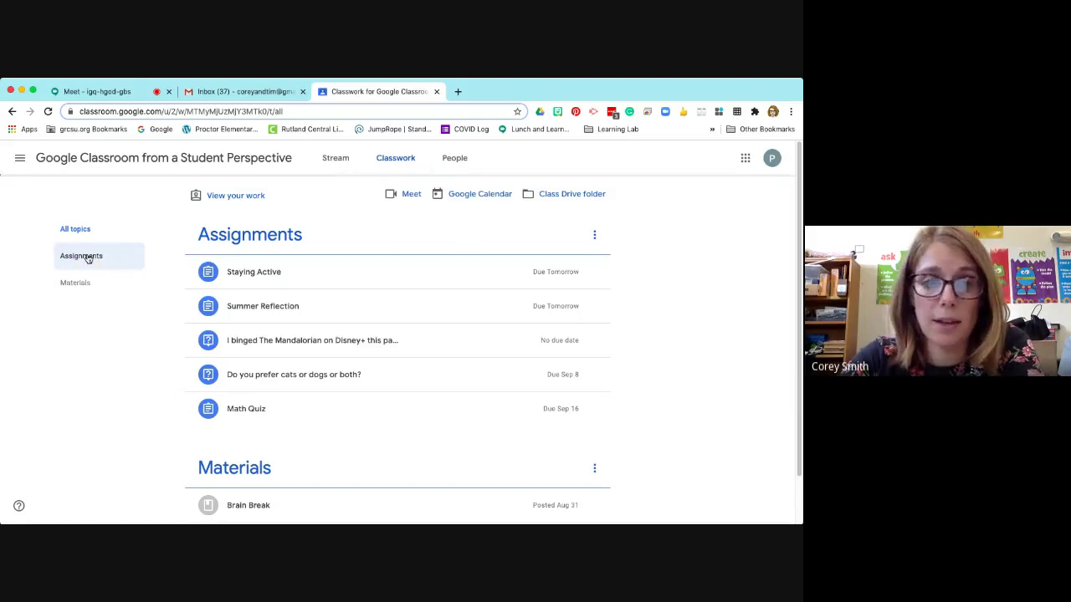
scroll(223, 389, "down", 10)
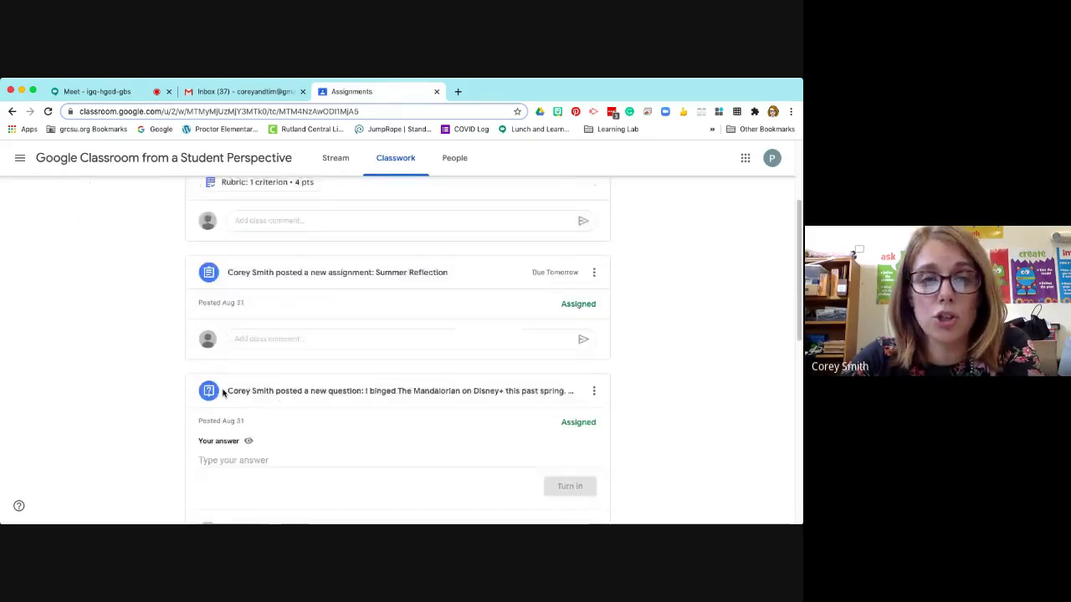
scroll(223, 389, "up", 10)
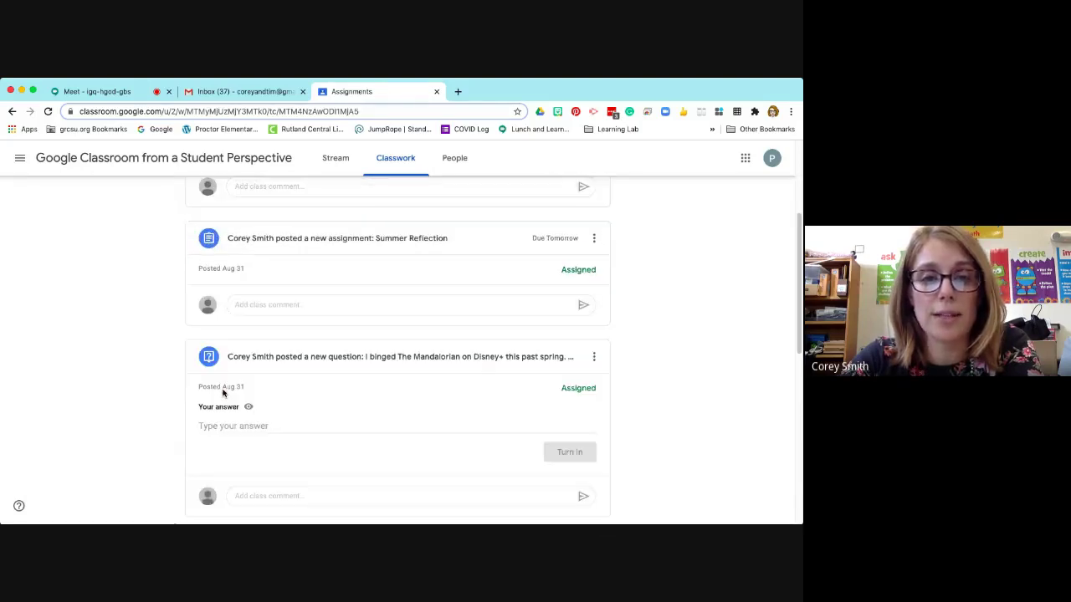
left_click(86, 237)
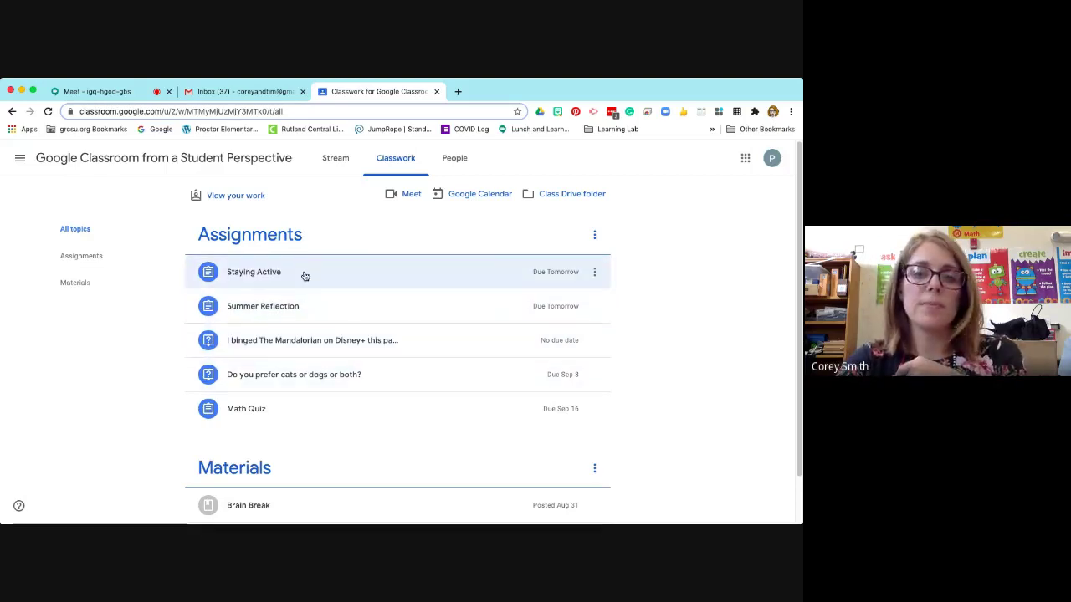
Step: Open the full details of the Staying Active assignment and dismiss the tip about adding files
left_click(261, 273)
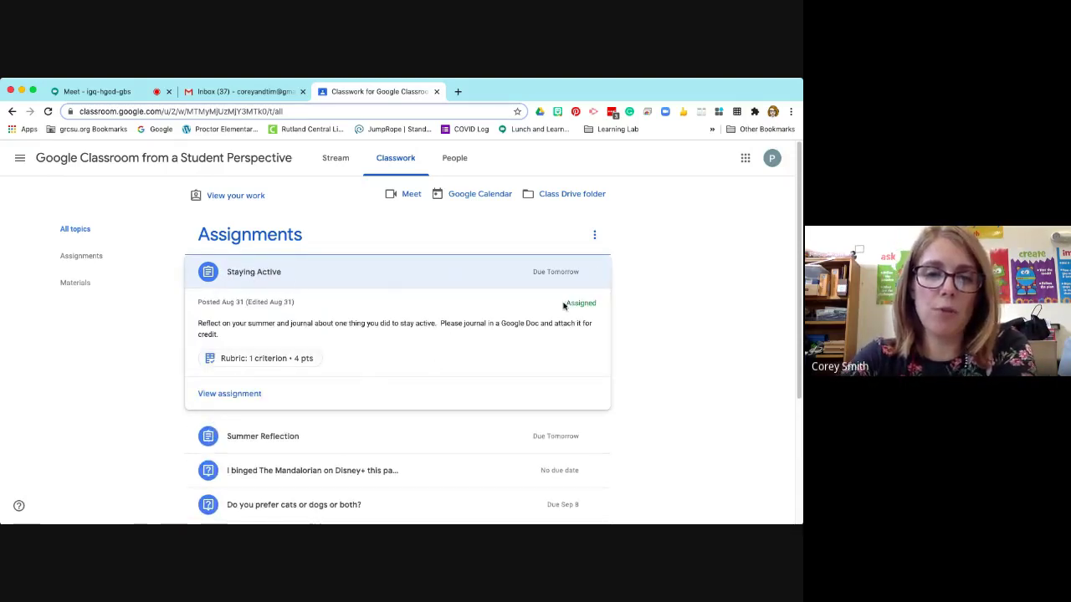
left_click(215, 398)
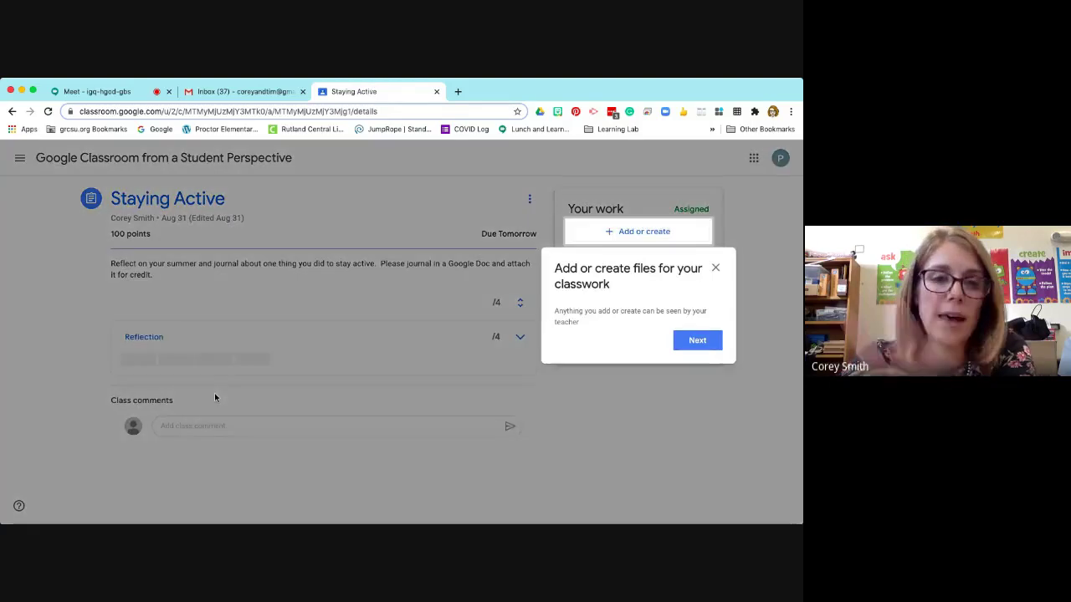
left_click(716, 266)
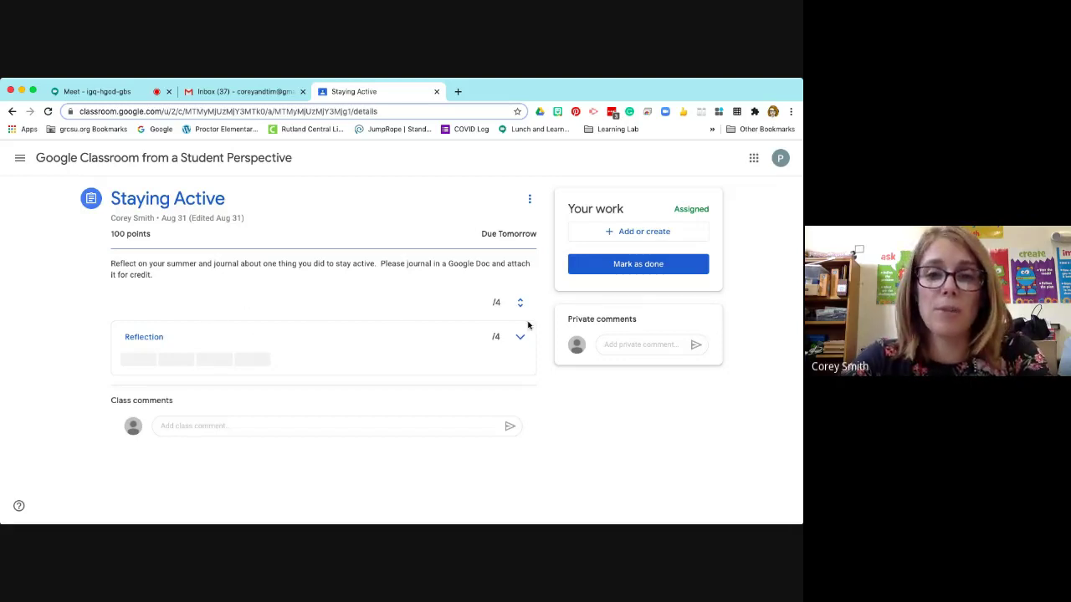
Step: Create a new Google Docs document as work for the Staying Active assignment and open it, dismissing the tip and view-history notice
left_click(639, 239)
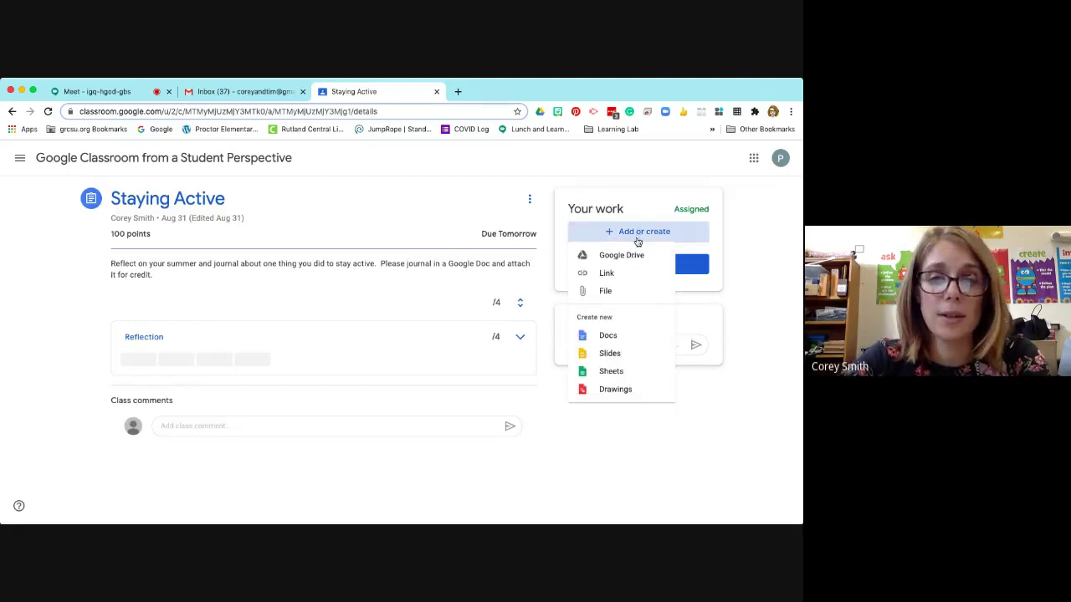
left_click(613, 336)
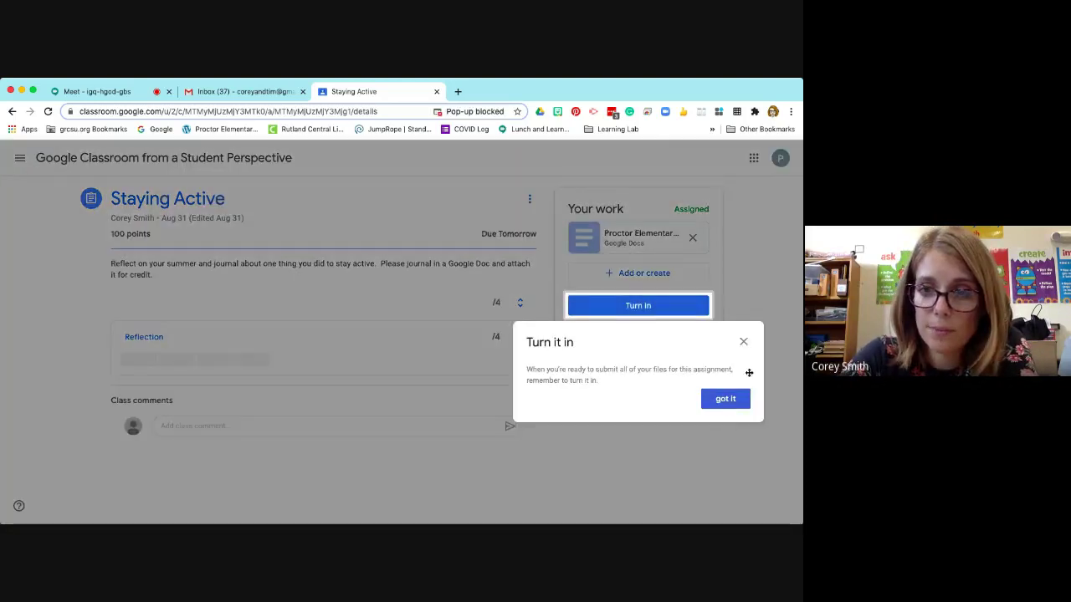
left_click(742, 341)
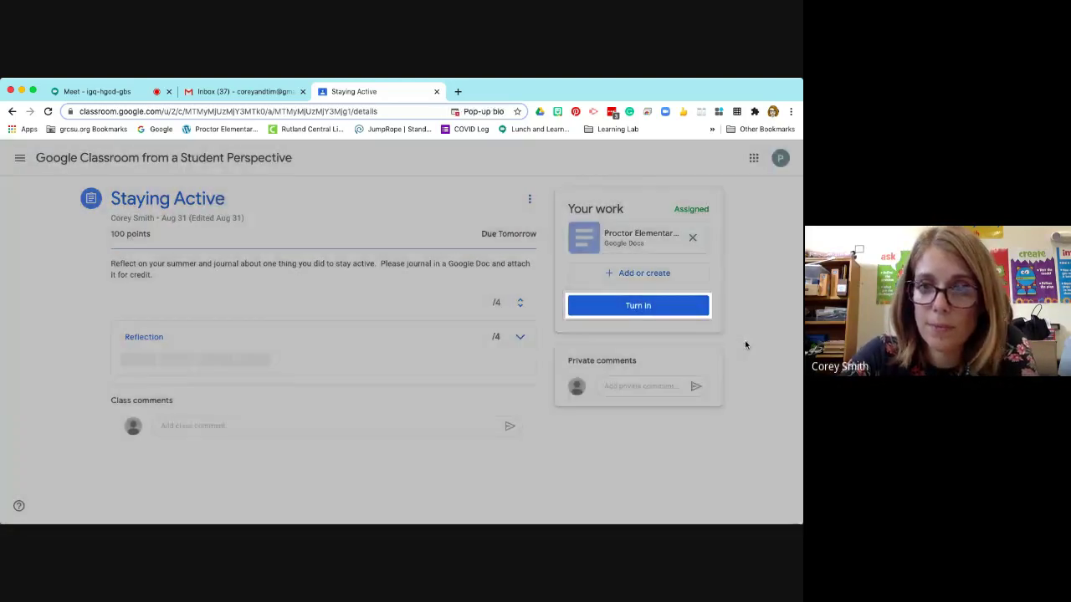
left_click(619, 241)
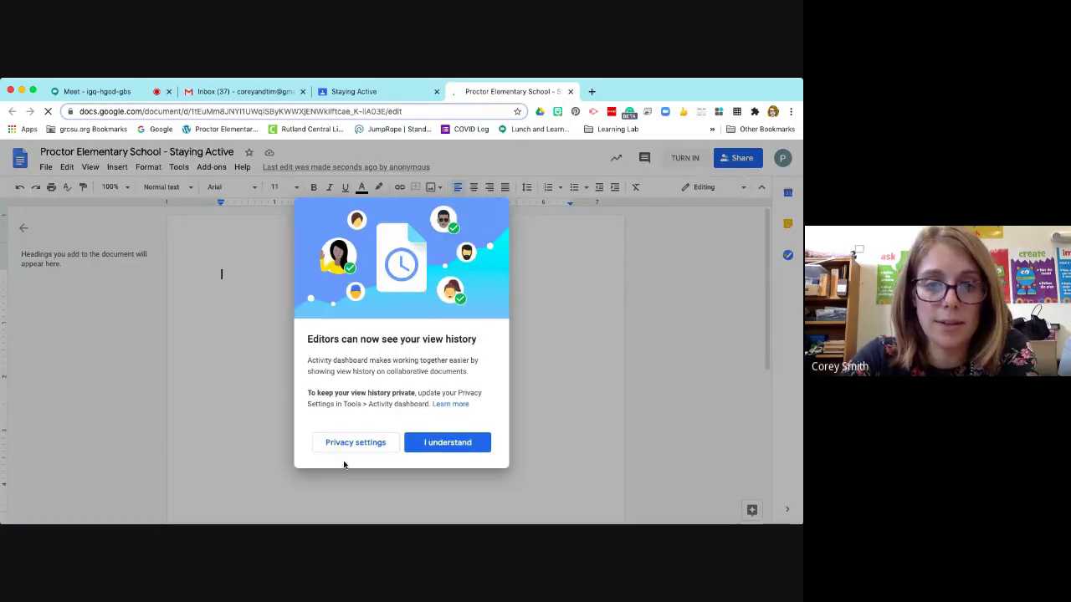
left_click(466, 442)
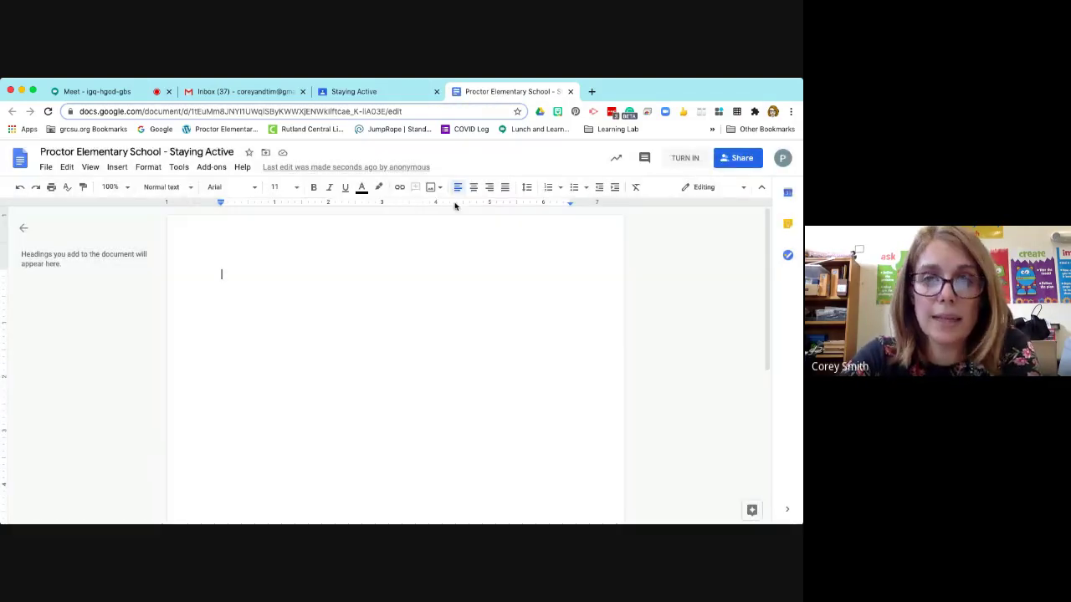
Step: Compare the turn-in options on the Staying Active assignment page and in its attached document
left_click(371, 92)
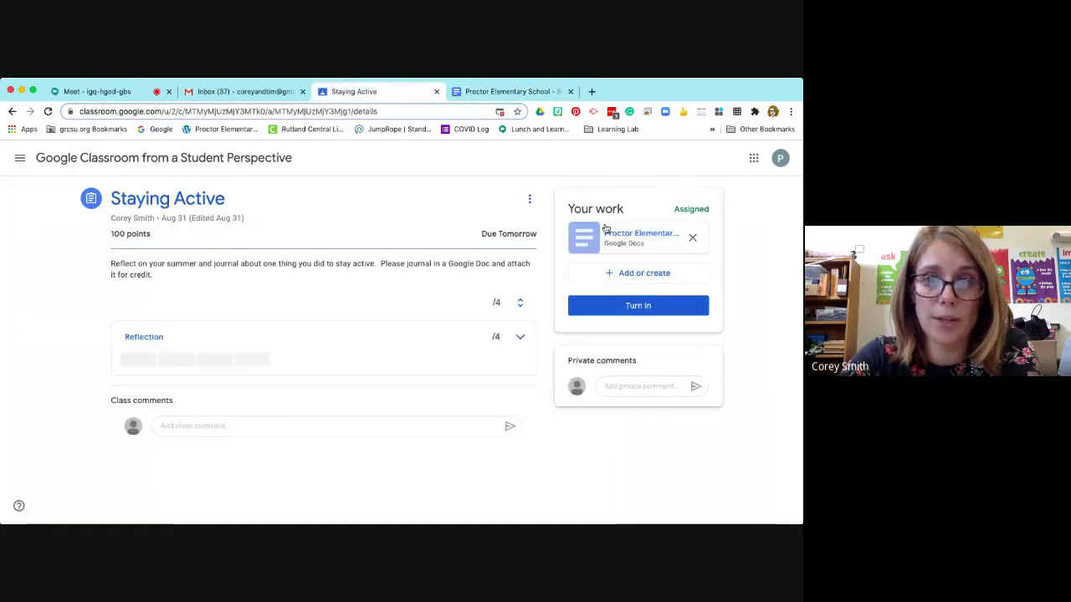
left_click(477, 91)
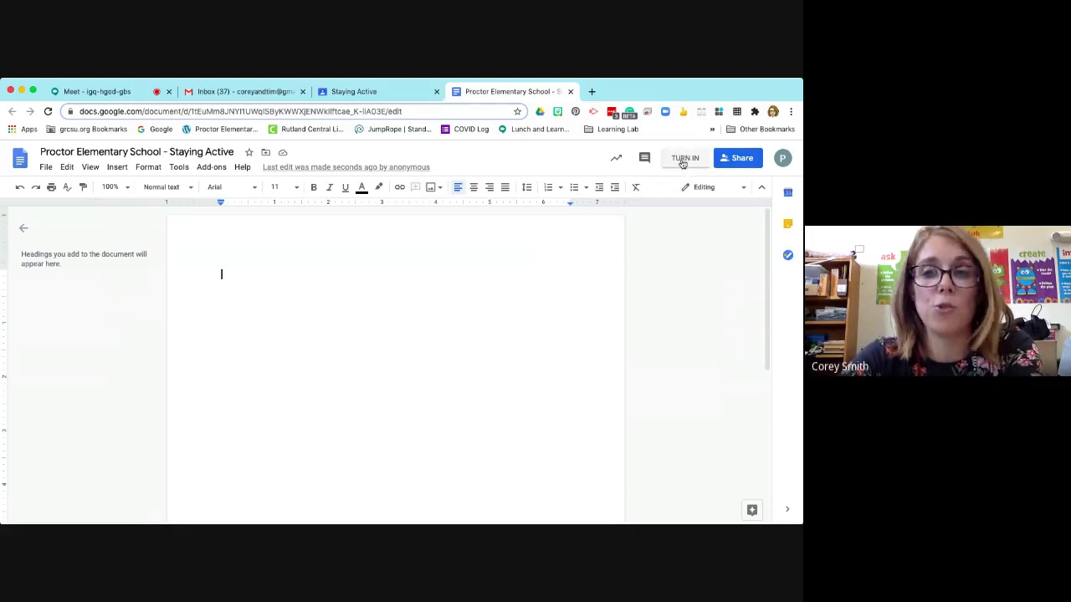
left_click(363, 92)
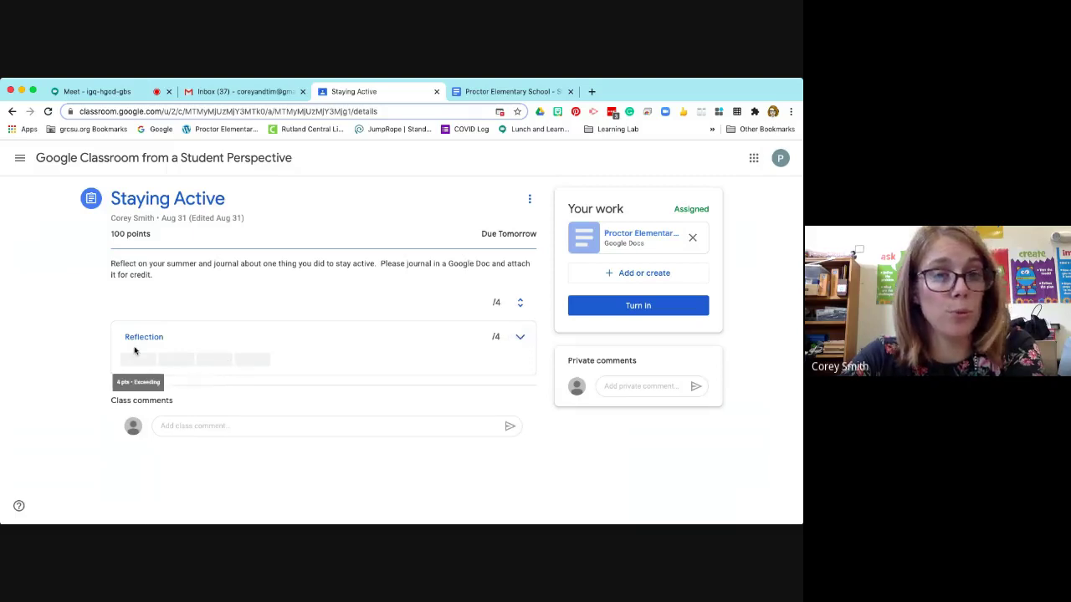
Step: Expand the Reflection rubric, read its levels from Exceeding to Beginning, and collapse it again
left_click(521, 337)
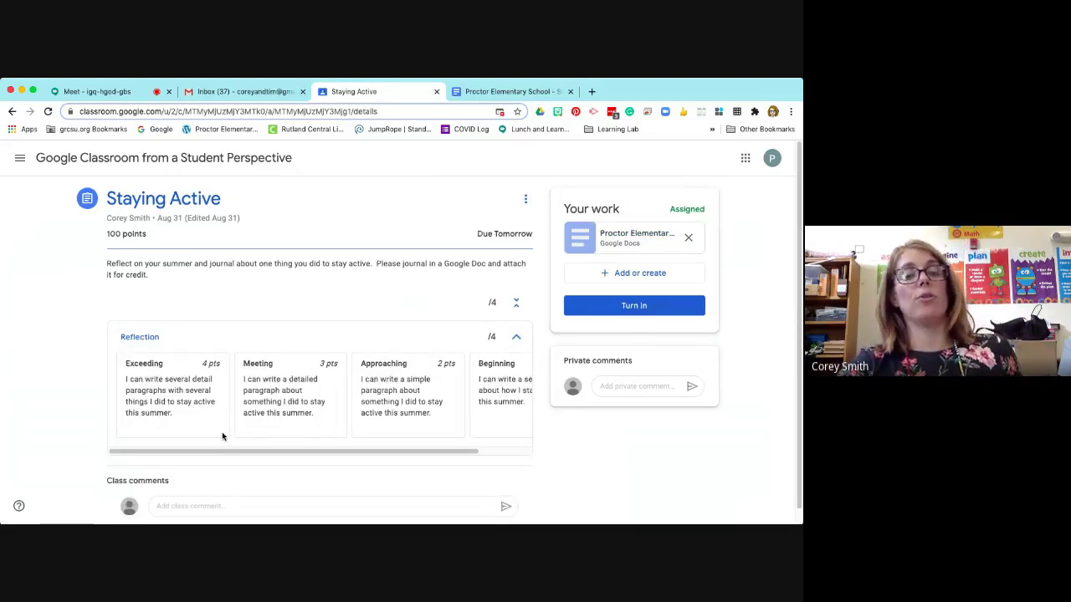
scroll(223, 435, "right", 2)
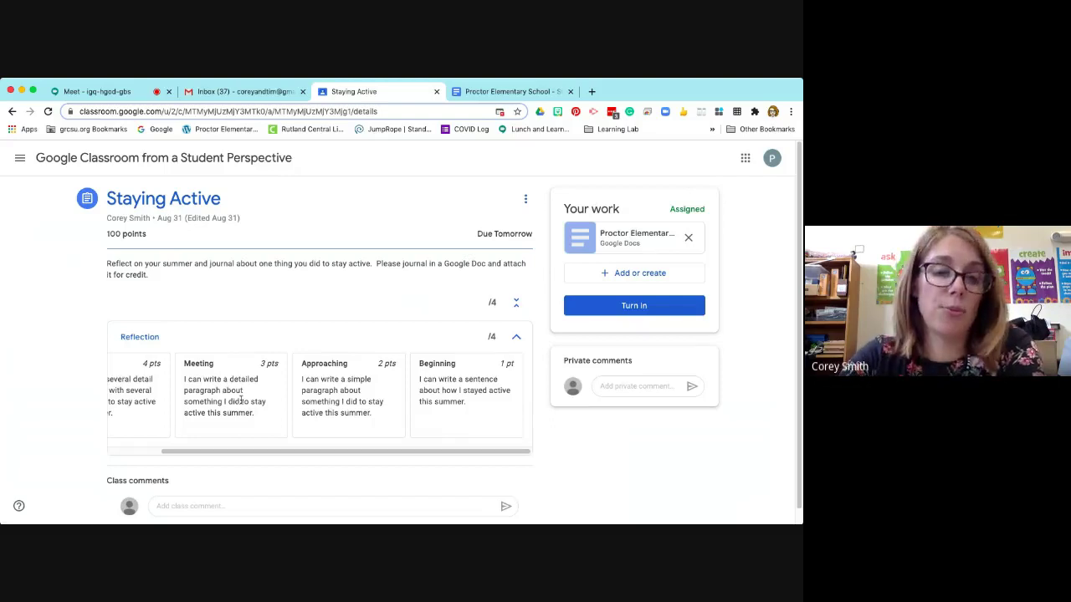
scroll(260, 405, "left", 2)
scroll(240, 400, "left", 2)
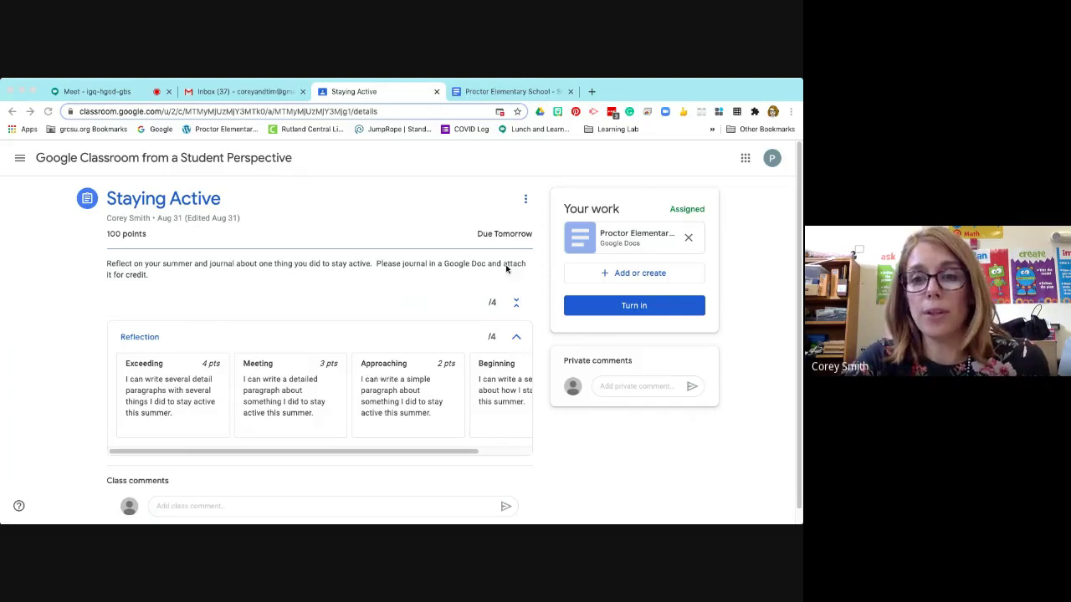
left_click(517, 338)
left_click(516, 338)
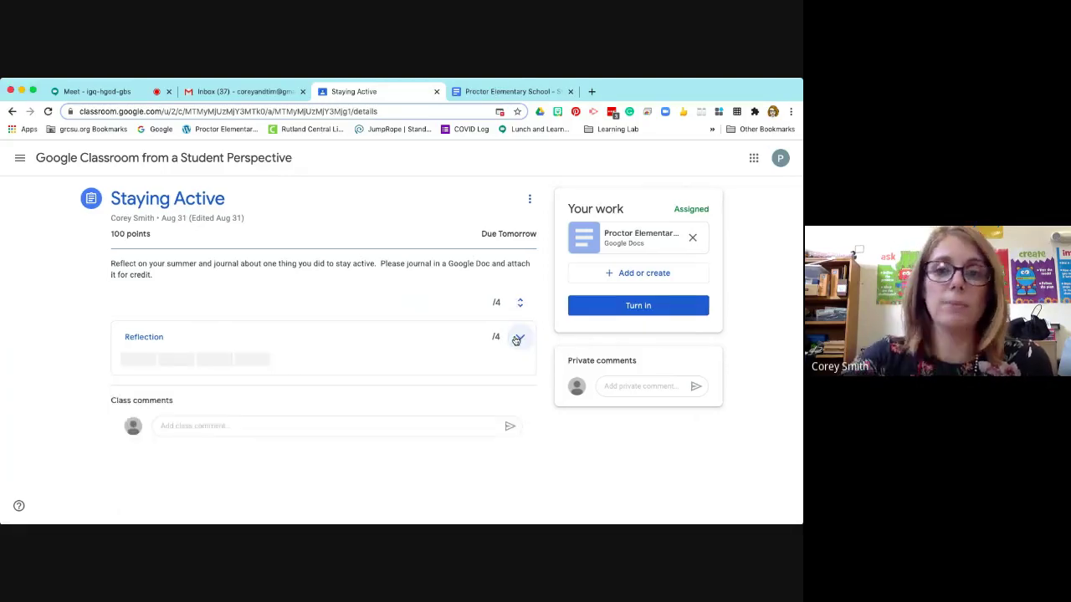
Step: Close the attached Staying Active document and return to the stream of the class
left_click(570, 91)
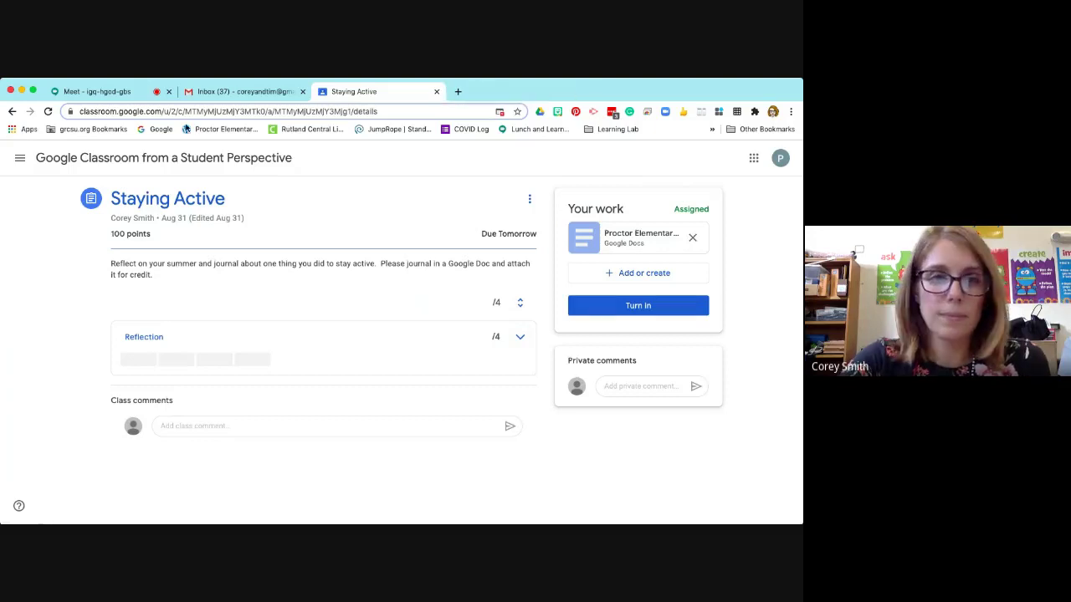
left_click(268, 158)
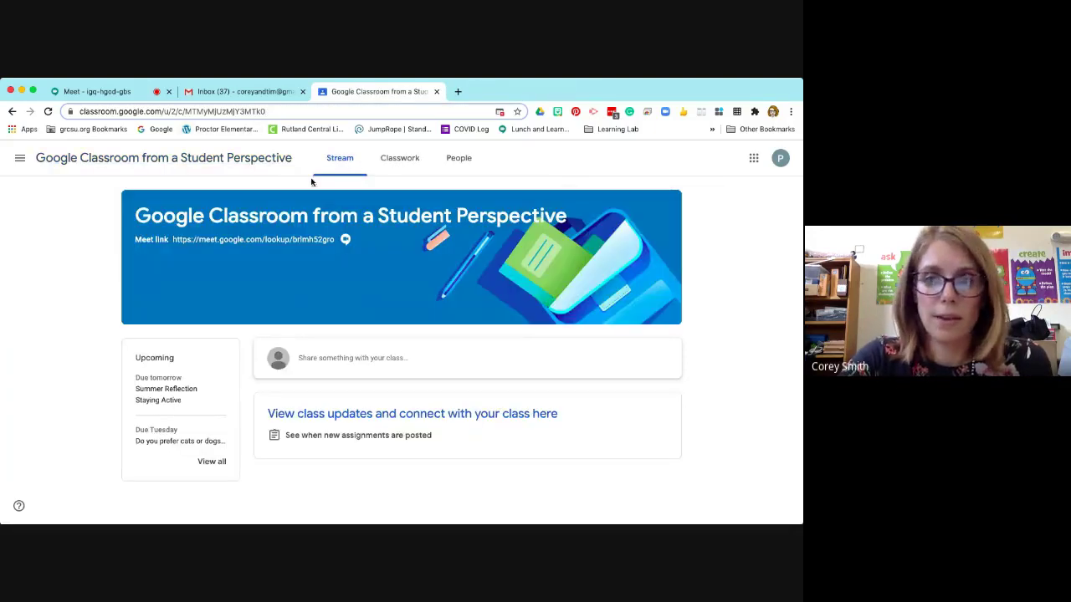
Step: Open the Summer Reflection assignment from the classwork list, dismiss the private comments tip, and view its attached document
left_click(398, 164)
left_click(260, 271)
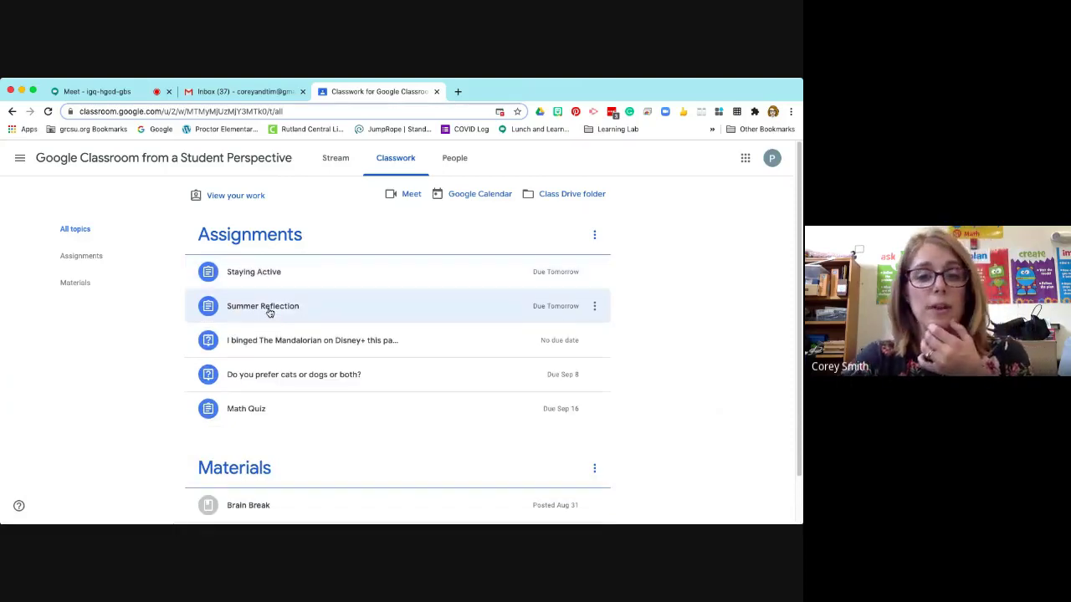
left_click(268, 308)
left_click(239, 389)
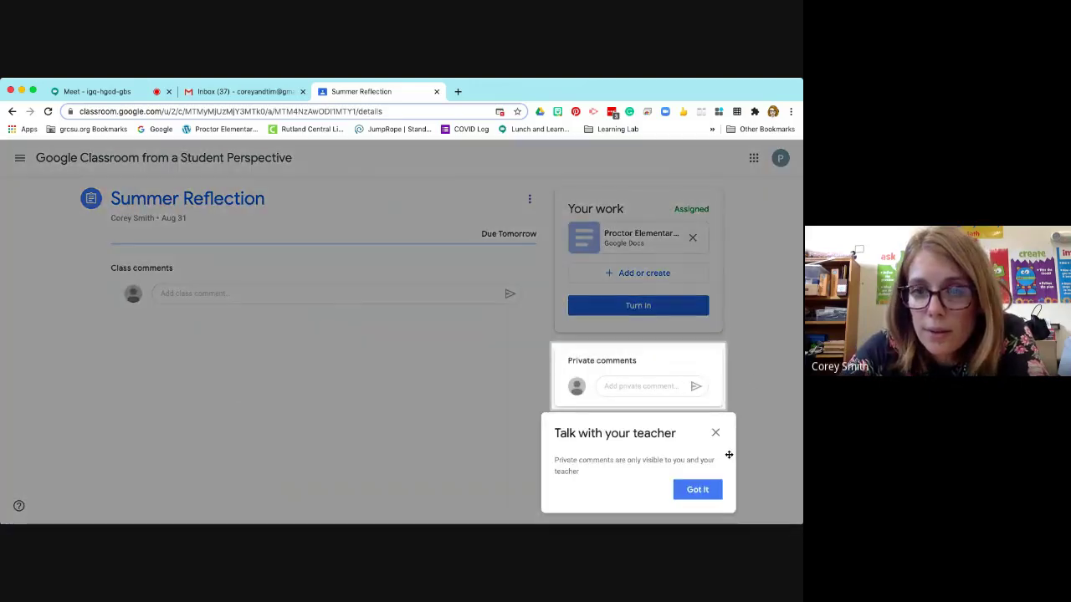
left_click(716, 434)
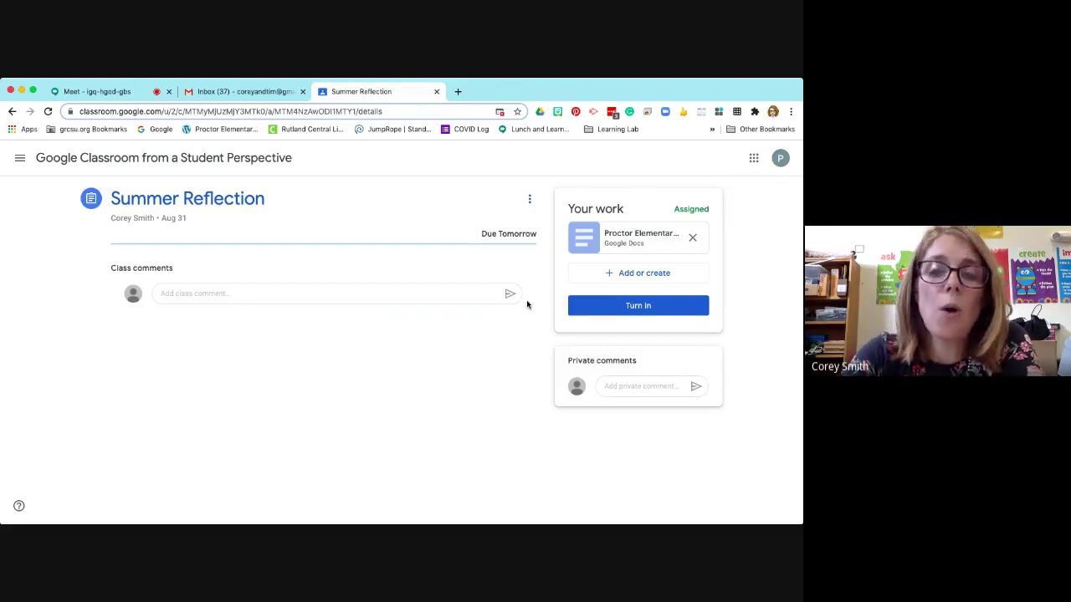
left_click(627, 239)
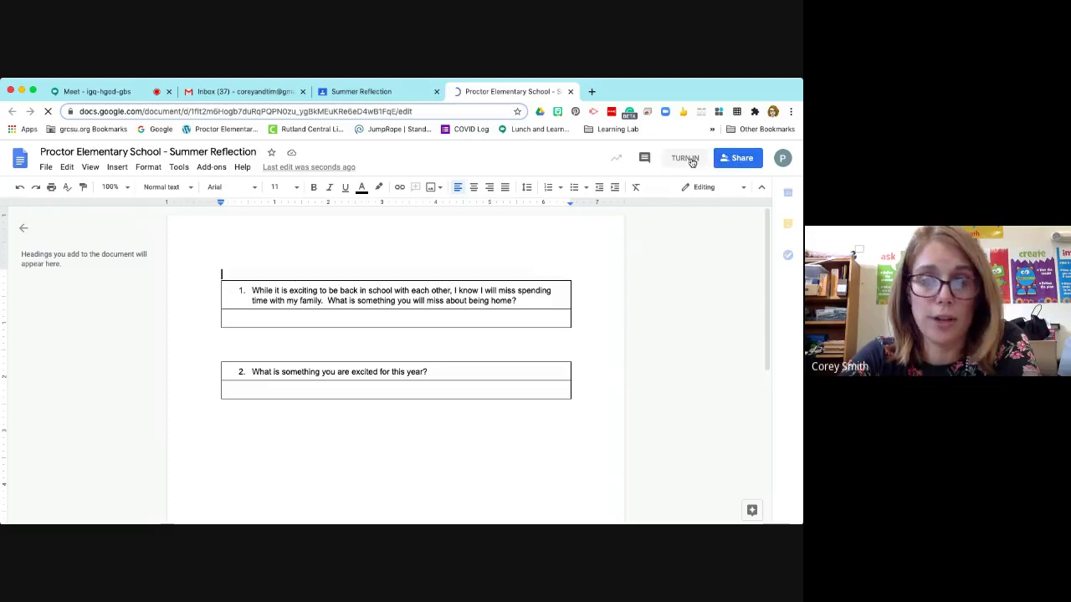
Step: Return to the classwork list and open the question about a book or TV show enjoyed during the past 6 months
left_click(350, 92)
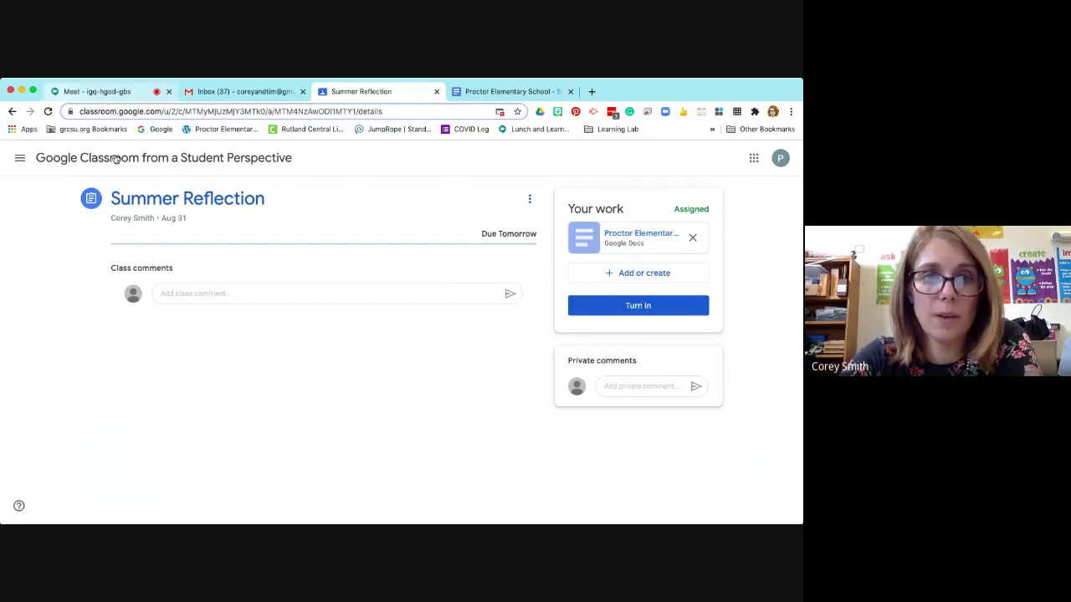
left_click(12, 113)
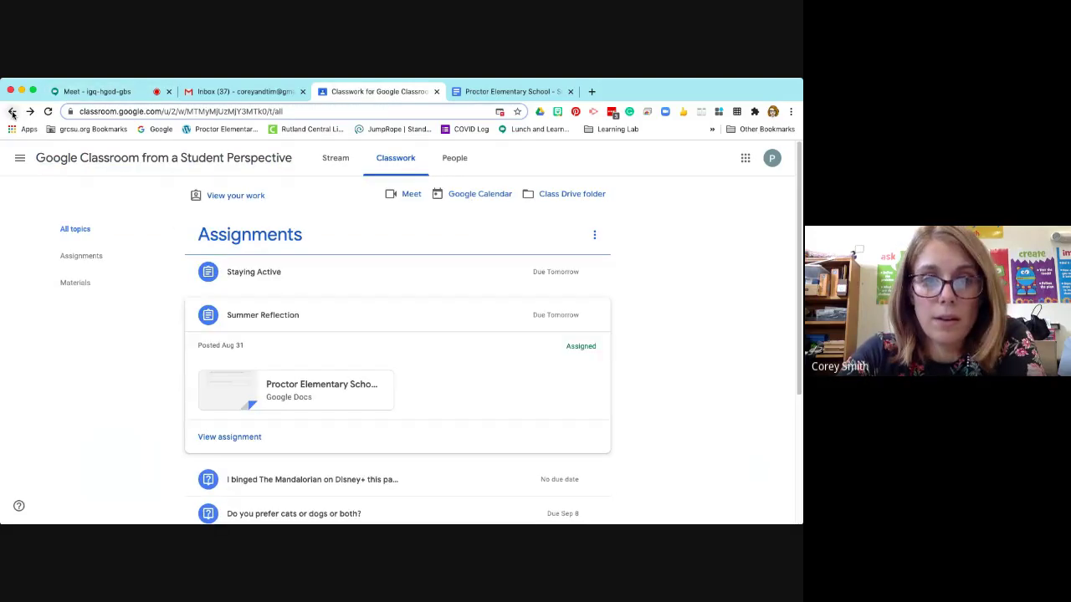
left_click(284, 318)
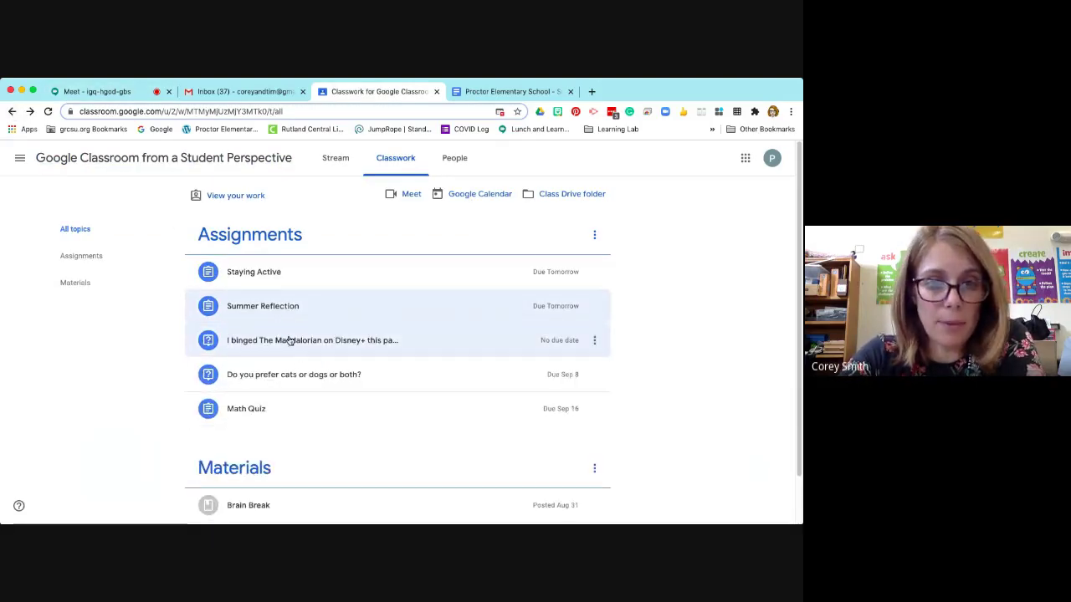
left_click(288, 340)
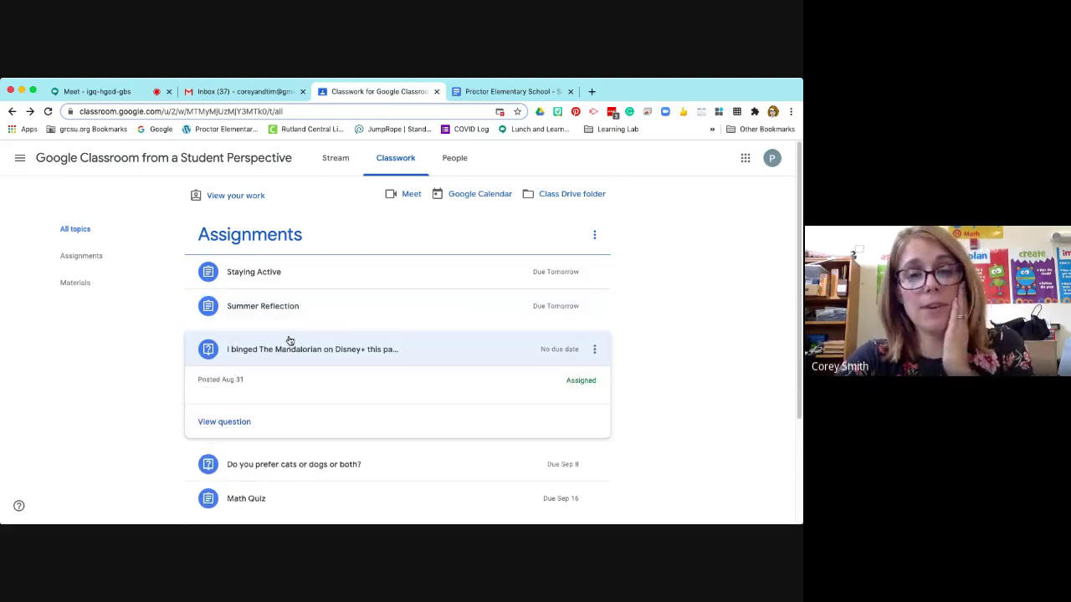
left_click(213, 425)
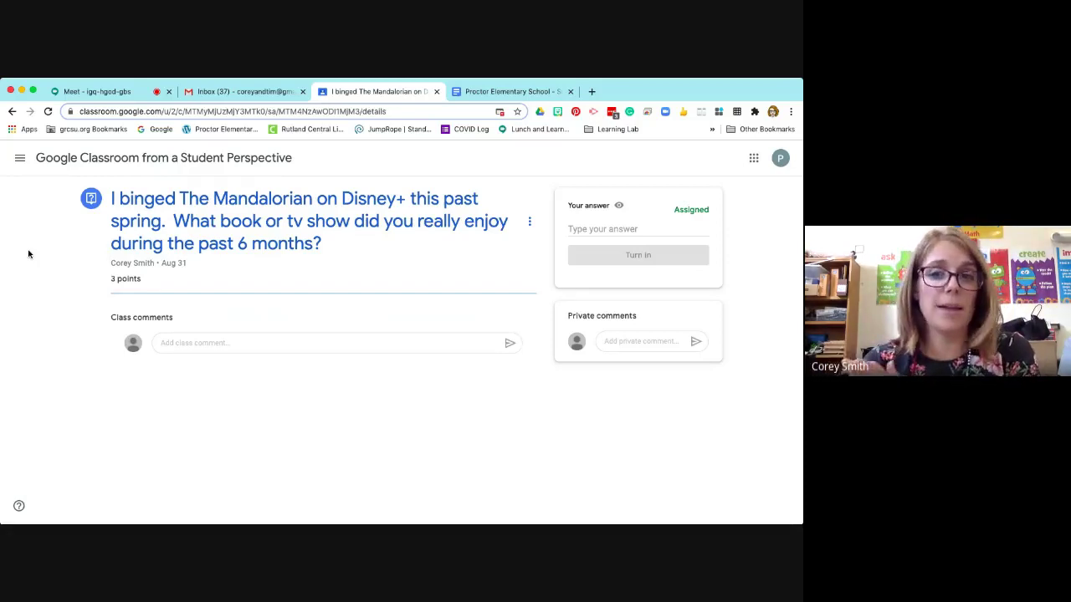
left_click(196, 343)
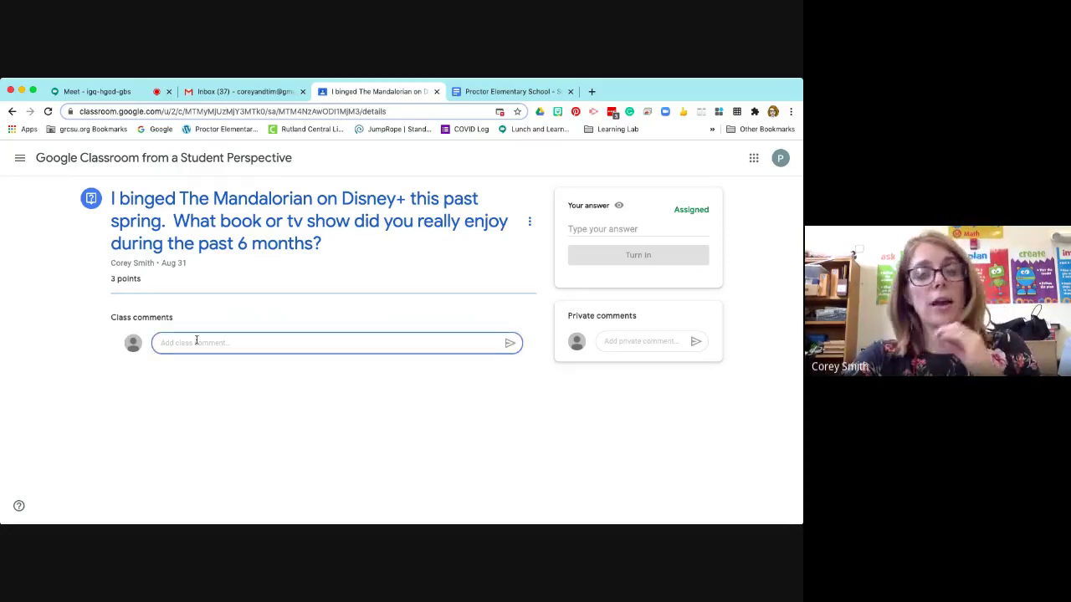
type("I")
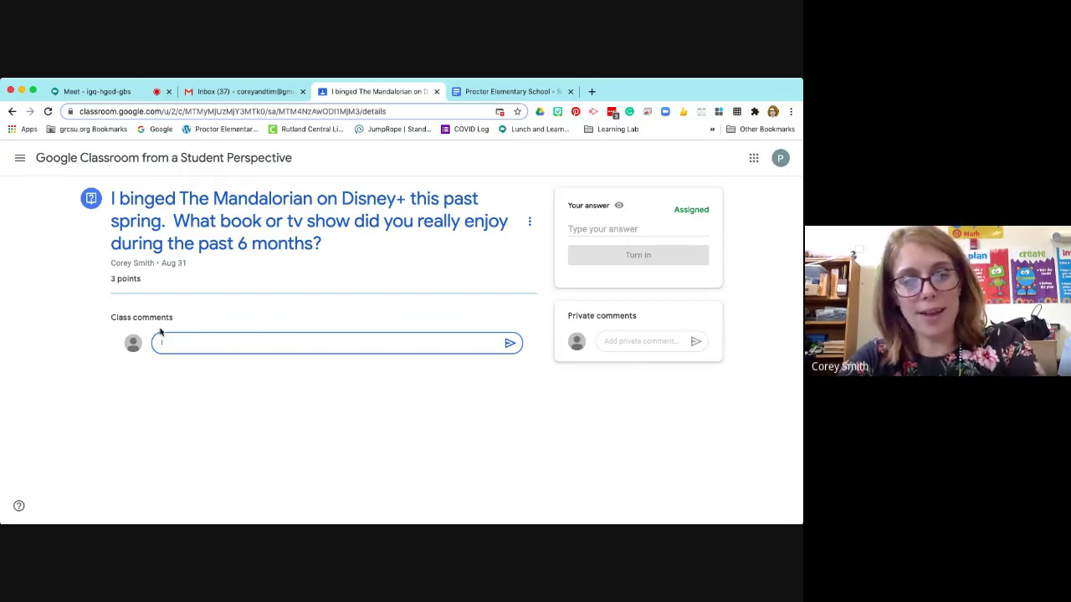
key("BackSpace")
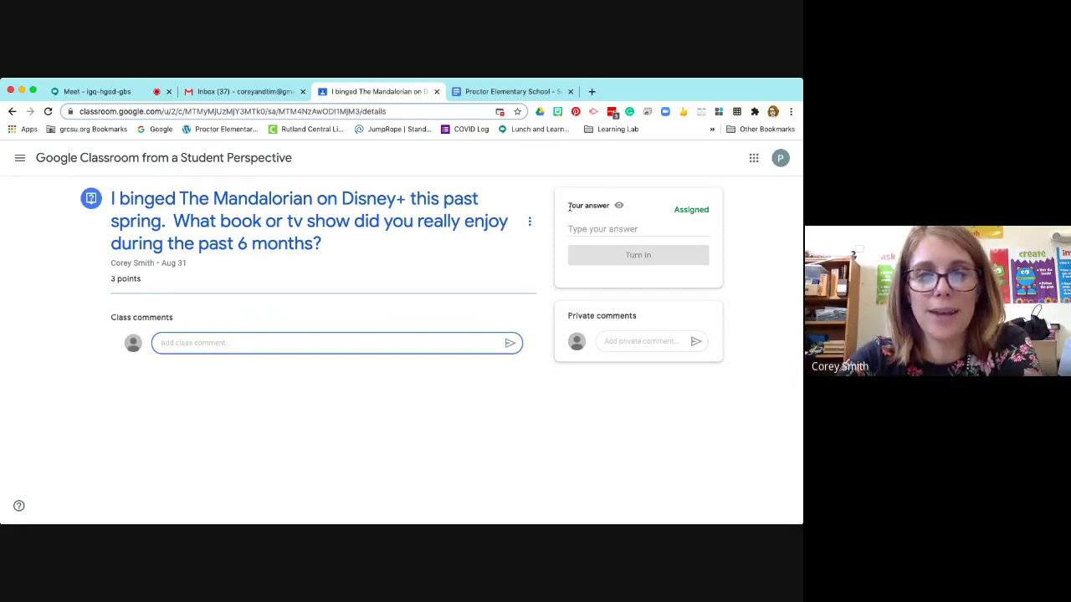
Step: Answer the question with "I read the entire Harry Potter series." and turn it in
left_click(596, 228)
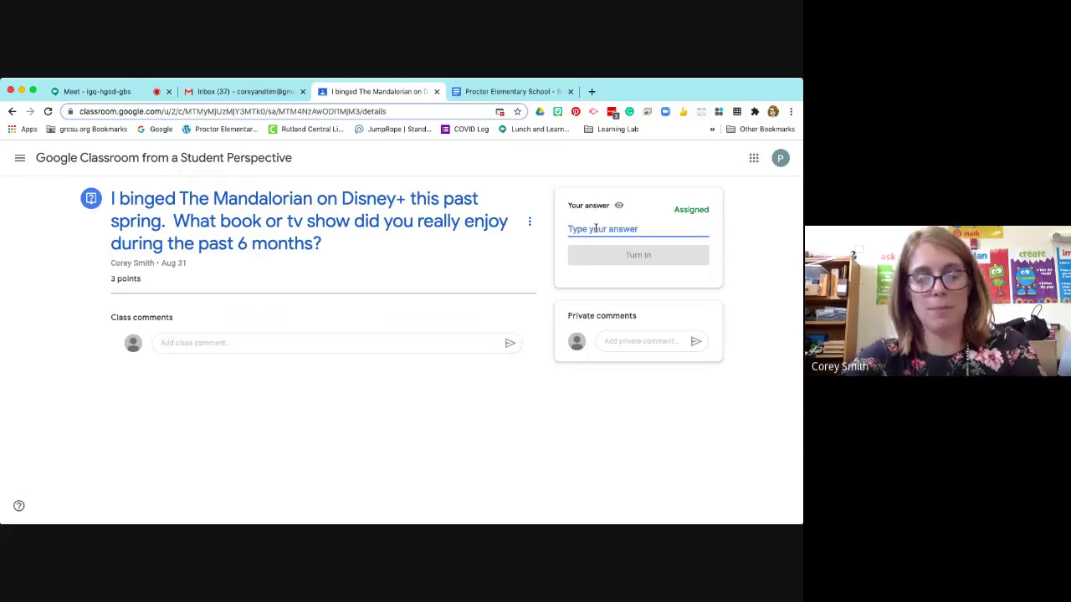
type("I read")
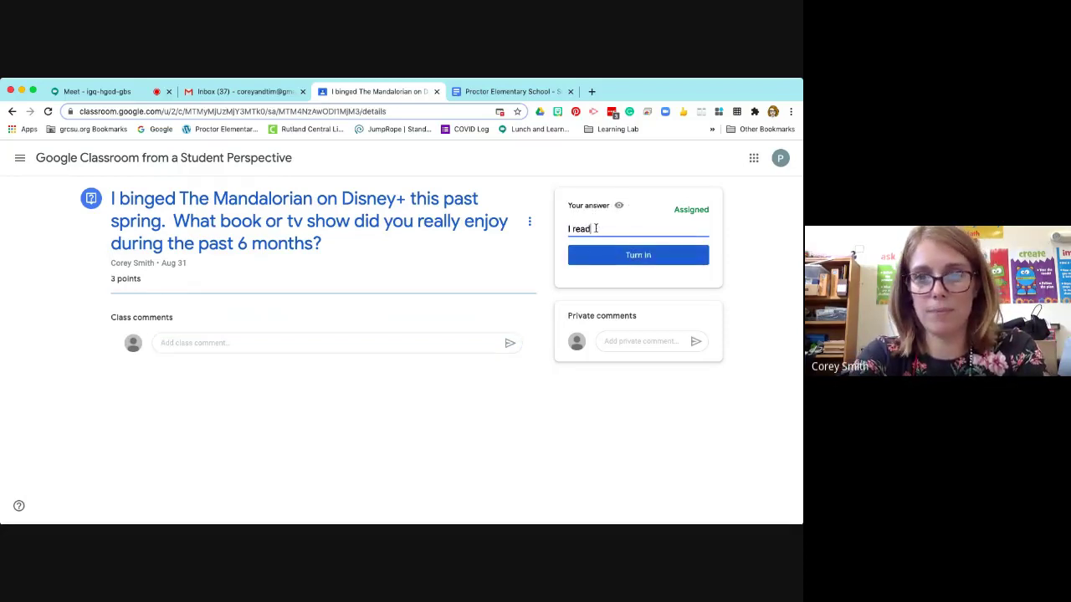
type(" the entire Harry")
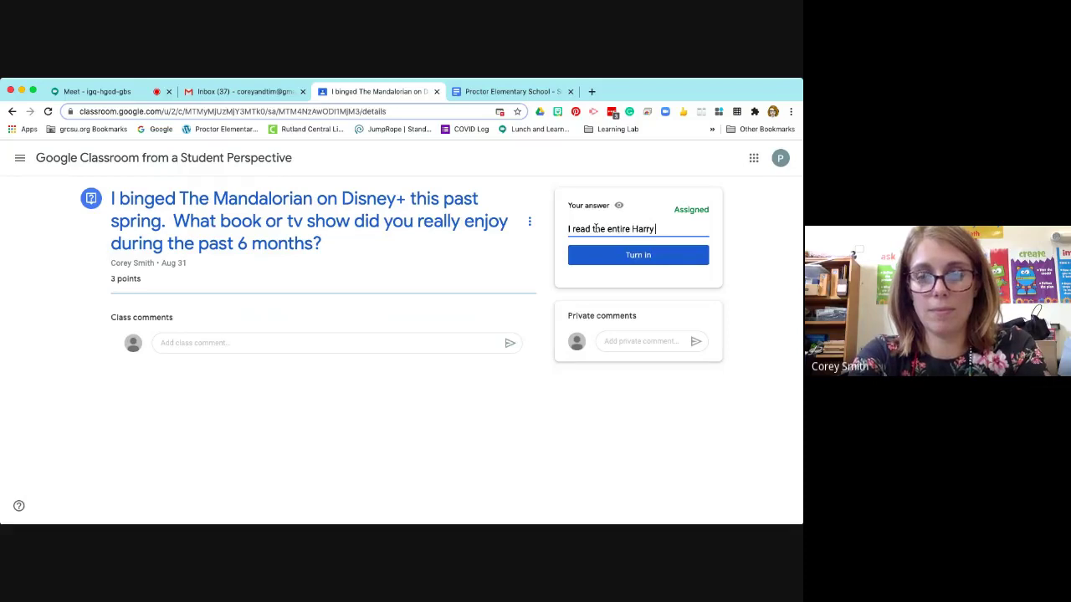
type(" Potter seri")
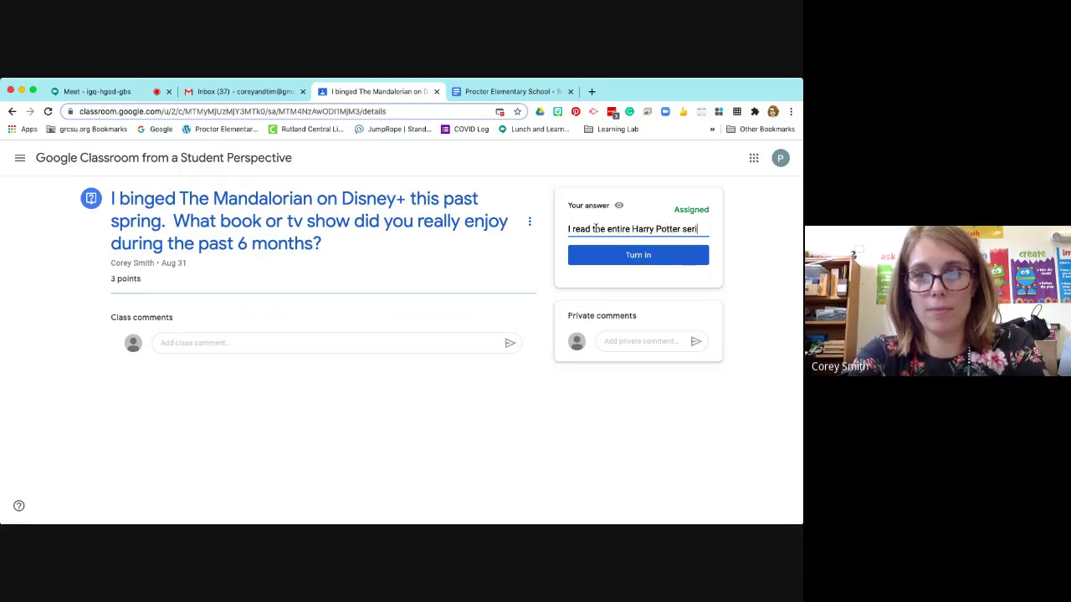
type("es.")
left_click(633, 257)
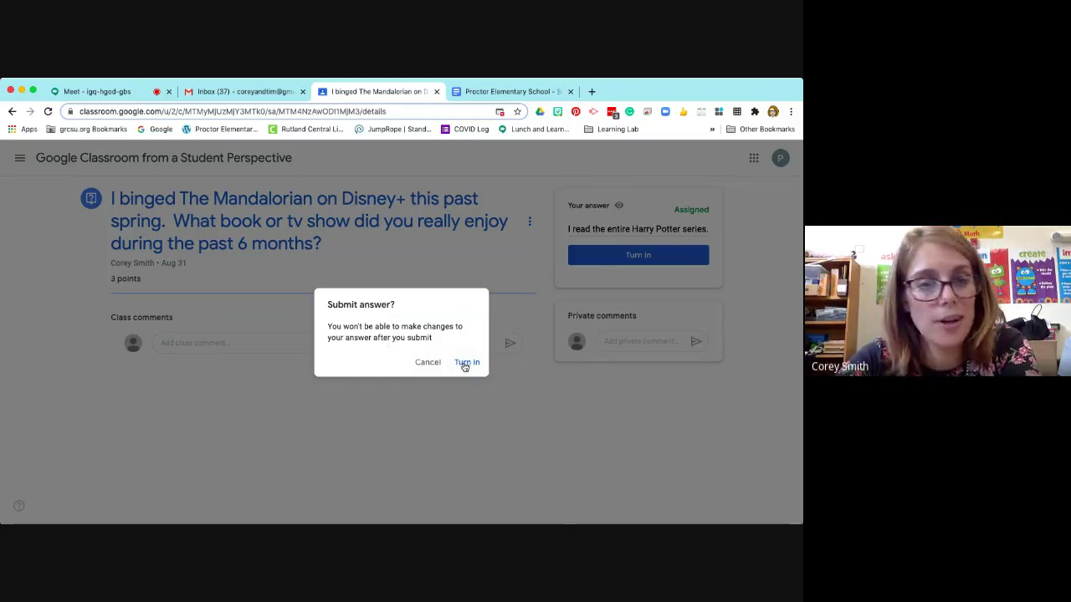
left_click(465, 365)
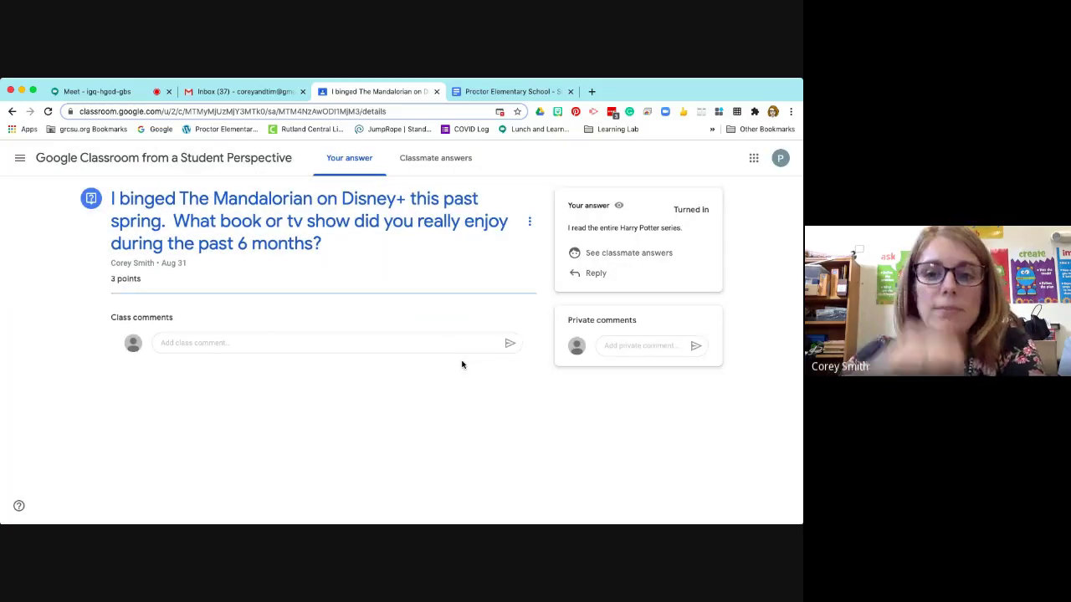
Step: View the classmate answers to the book or TV show question, then check that question's status in the classwork list
left_click(594, 254)
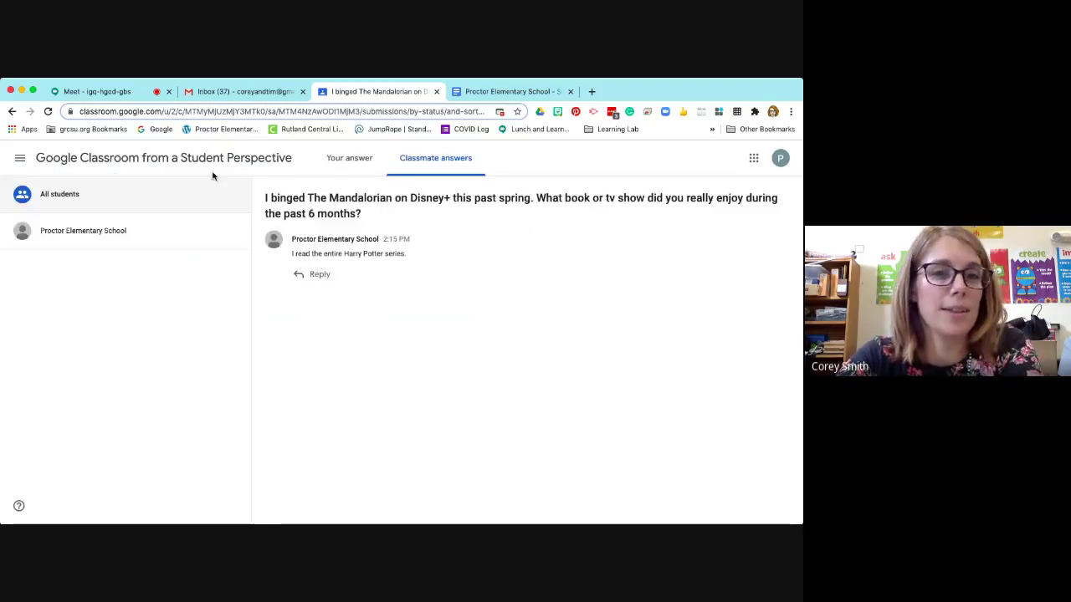
left_click(174, 160)
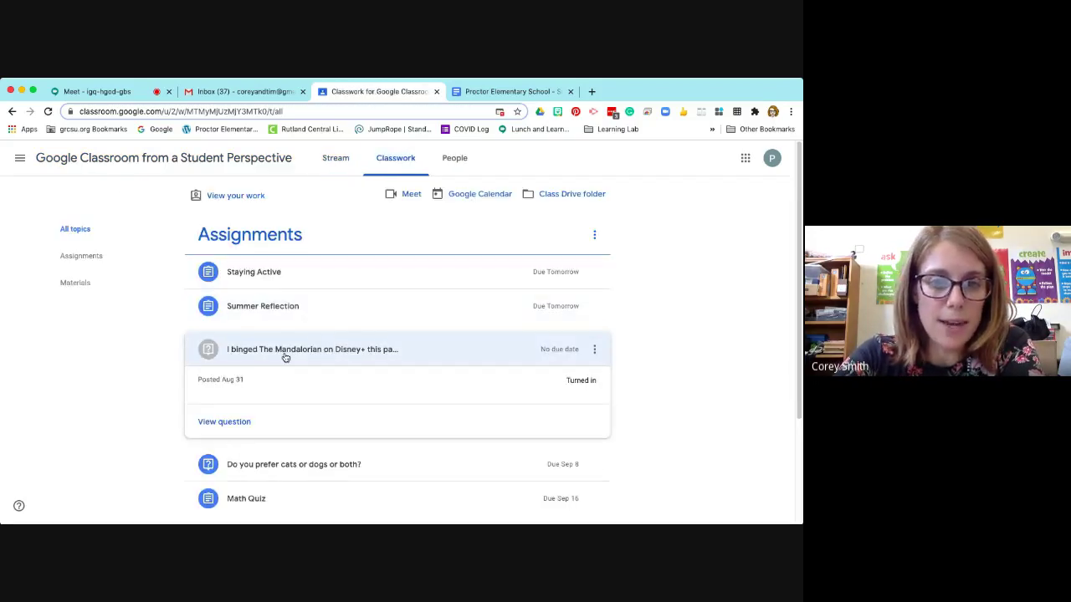
left_click(283, 356)
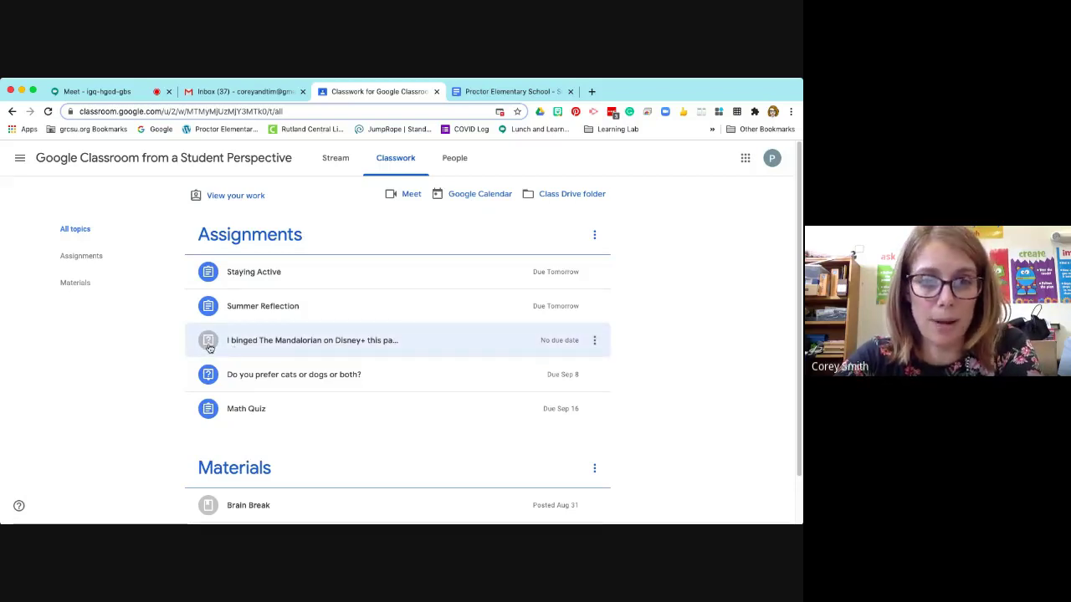
scroll(213, 346, "down", 2)
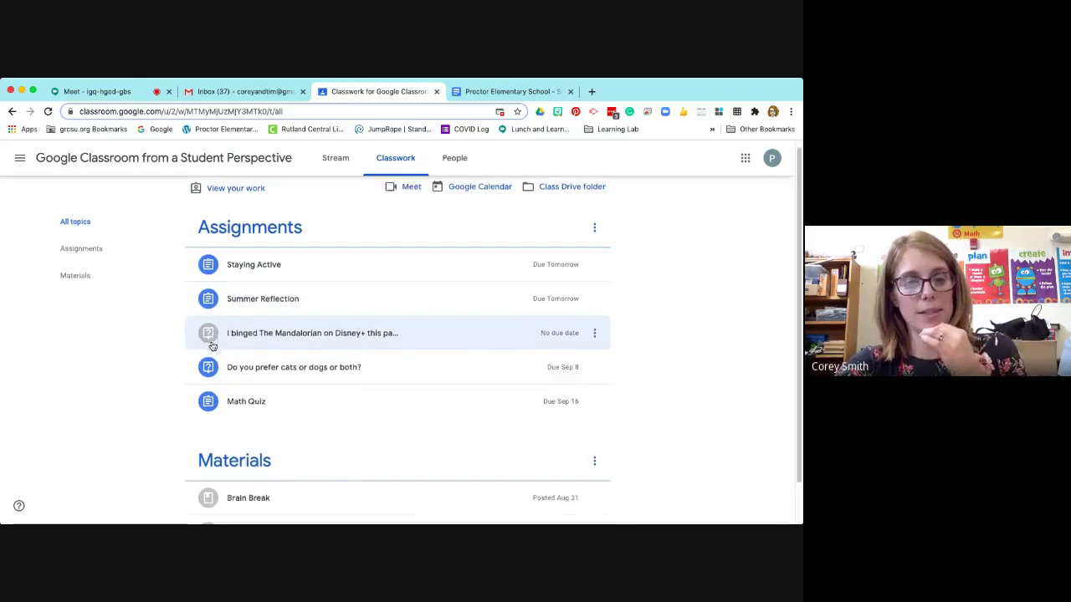
scroll(212, 346, "up", 1)
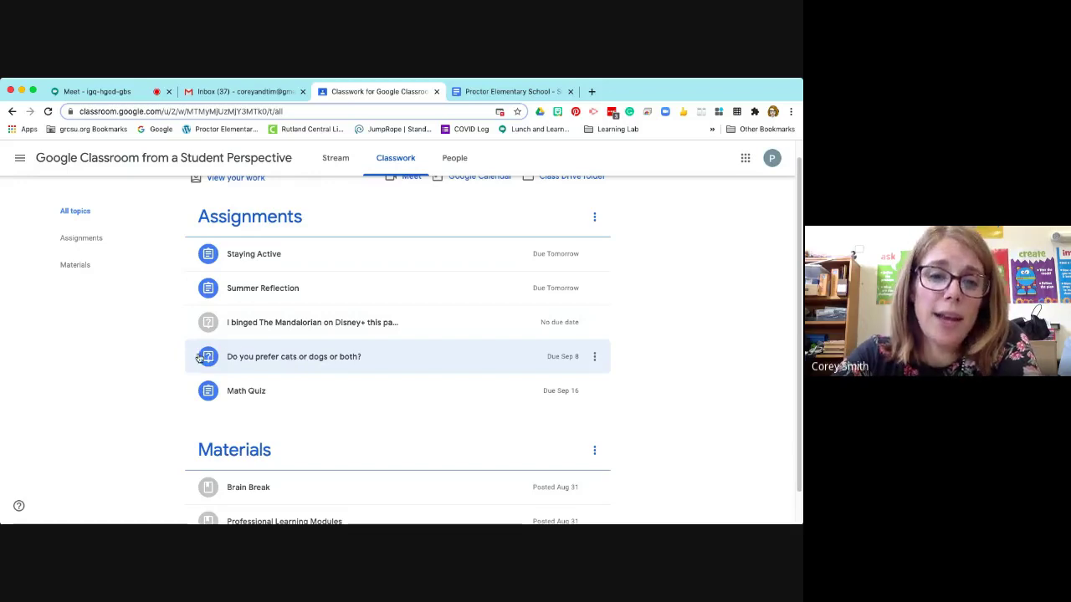
Step: Open the question "Do you prefer cats or dogs or both?" and turn in "dogs" as the answer
left_click(232, 358)
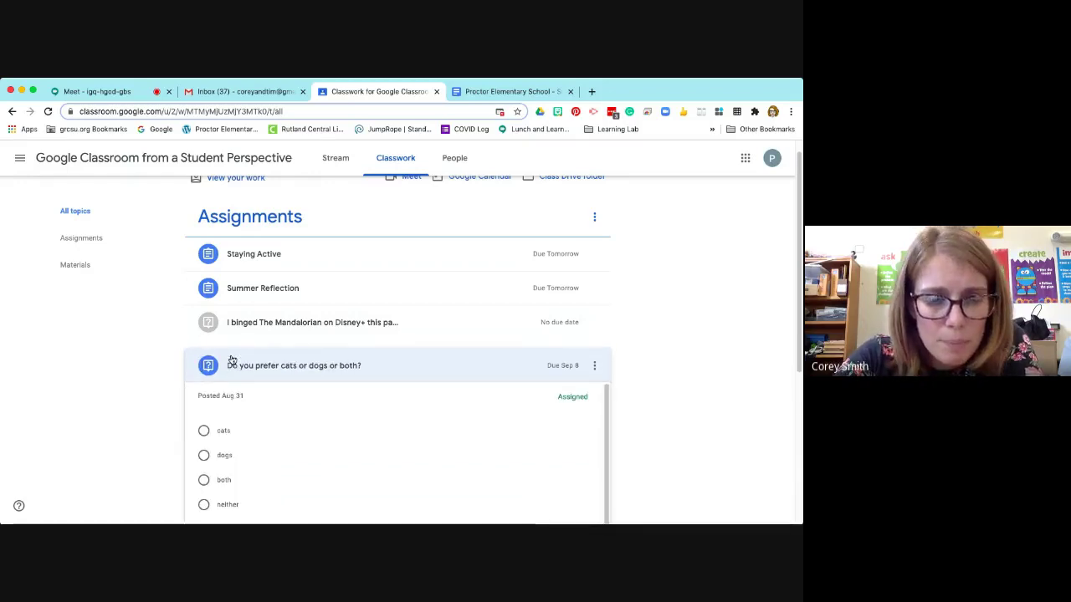
left_click(233, 359)
left_click(303, 362)
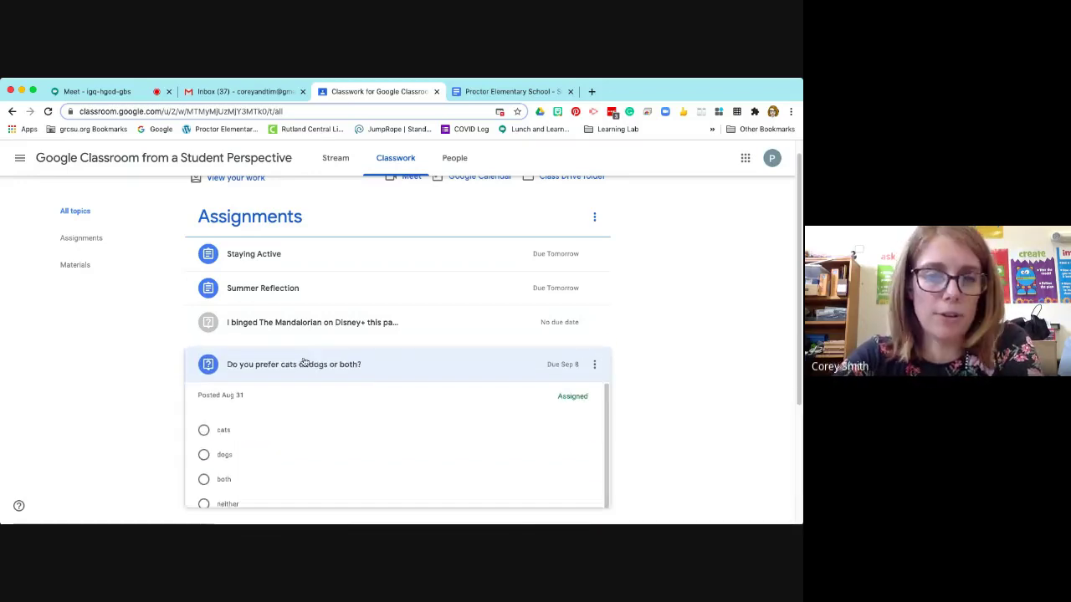
scroll(126, 382, "down", 2)
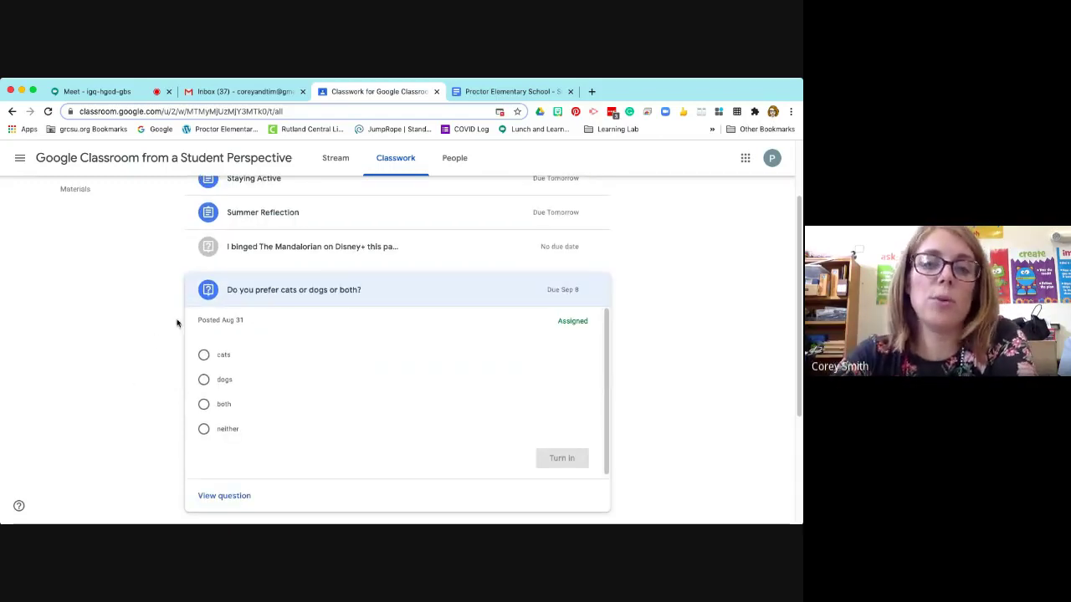
left_click(224, 496)
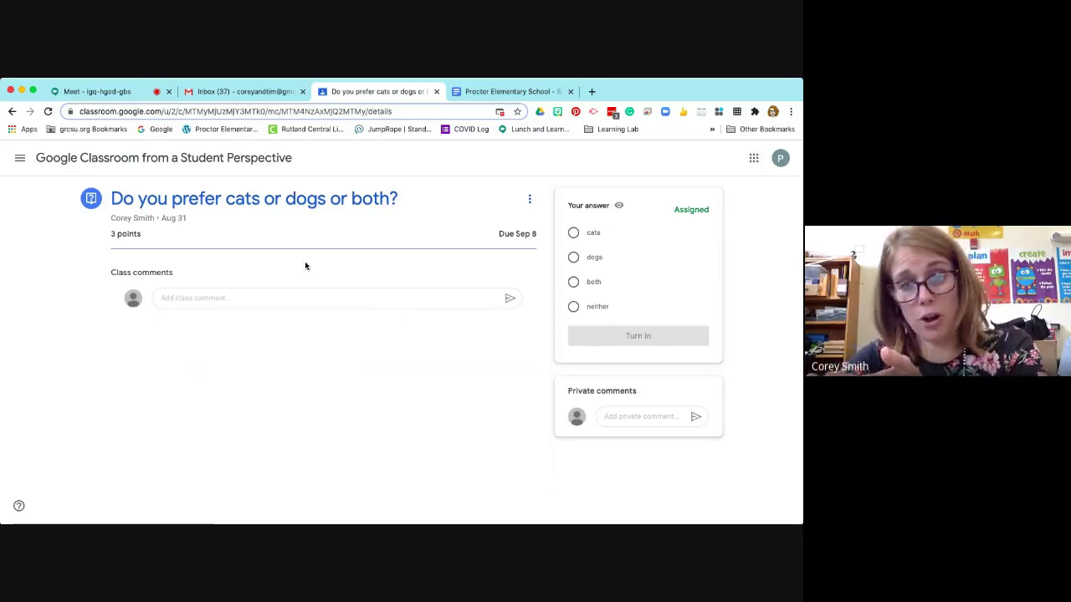
left_click(573, 257)
left_click(640, 333)
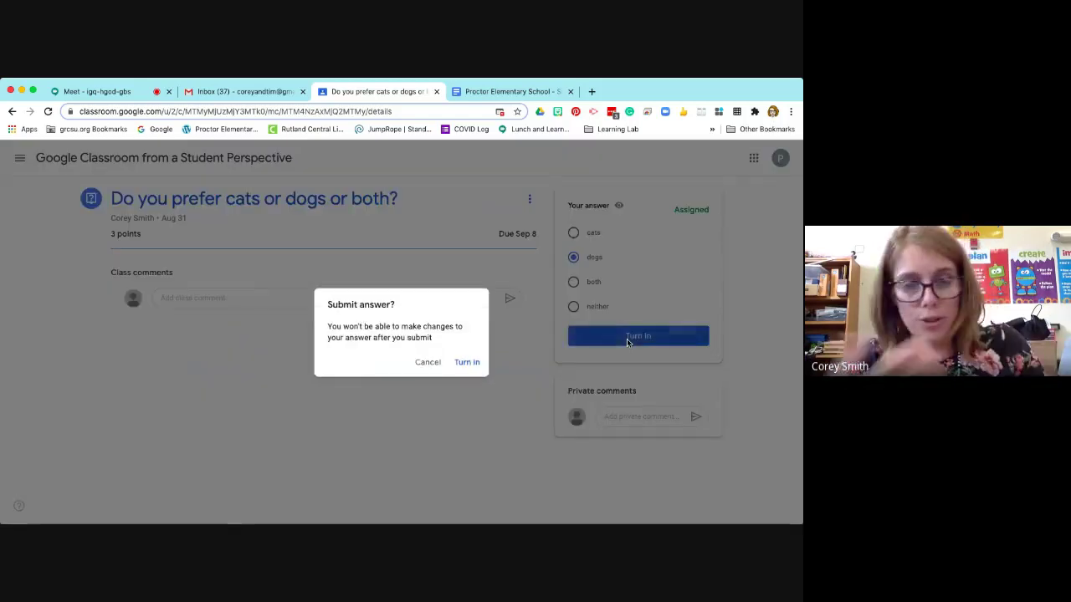
left_click(465, 362)
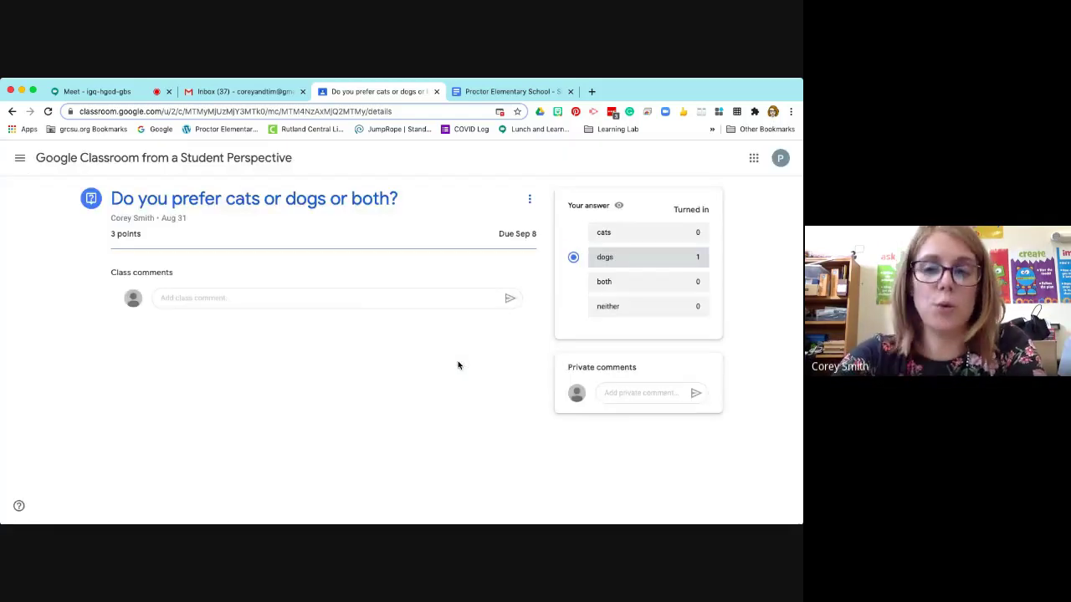
Step: Return to the classwork list and open the Math Quiz assignment with its attached Google Forms quiz
left_click(12, 114)
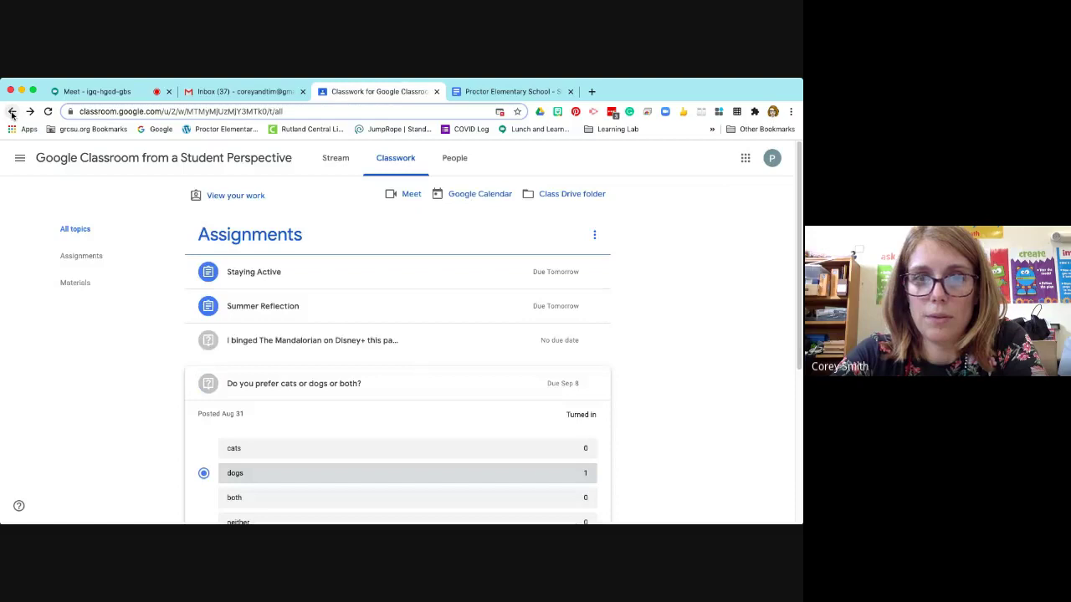
left_click(270, 386)
left_click(241, 409)
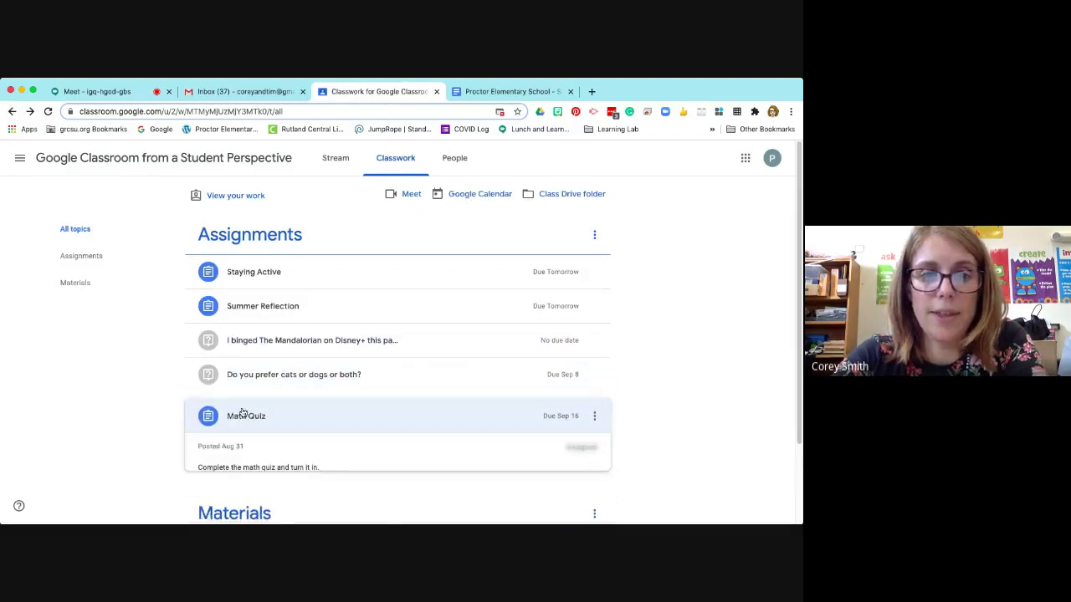
scroll(243, 412, "down", 2)
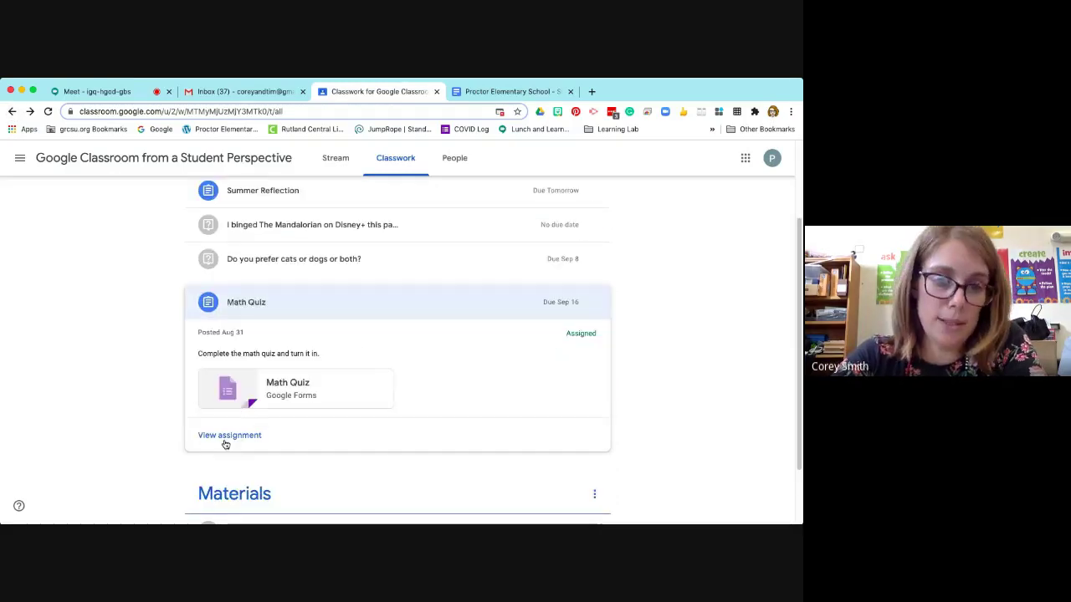
left_click(224, 435)
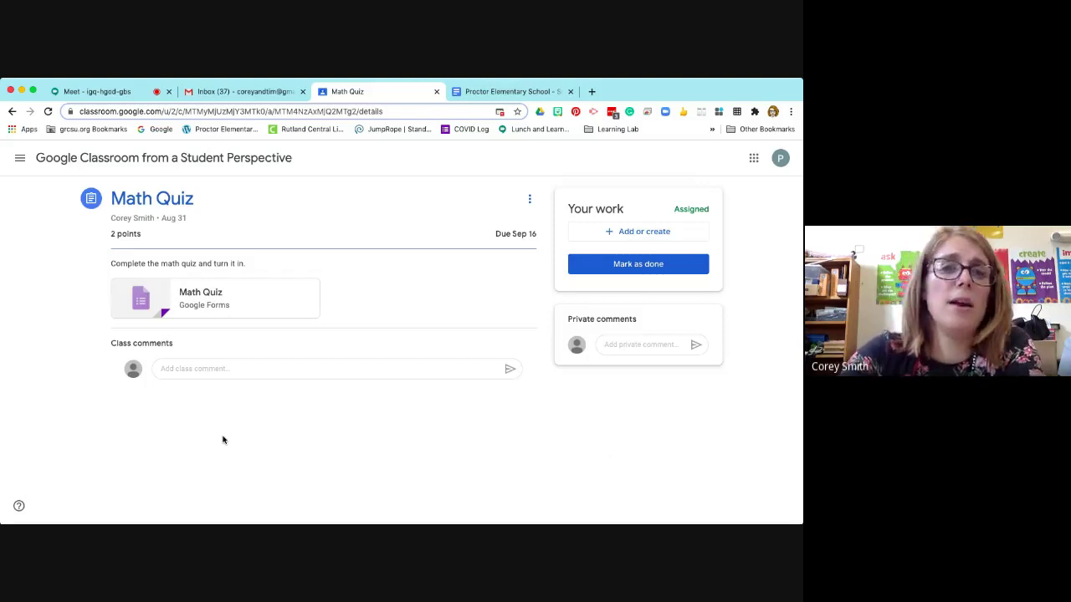
left_click(209, 300)
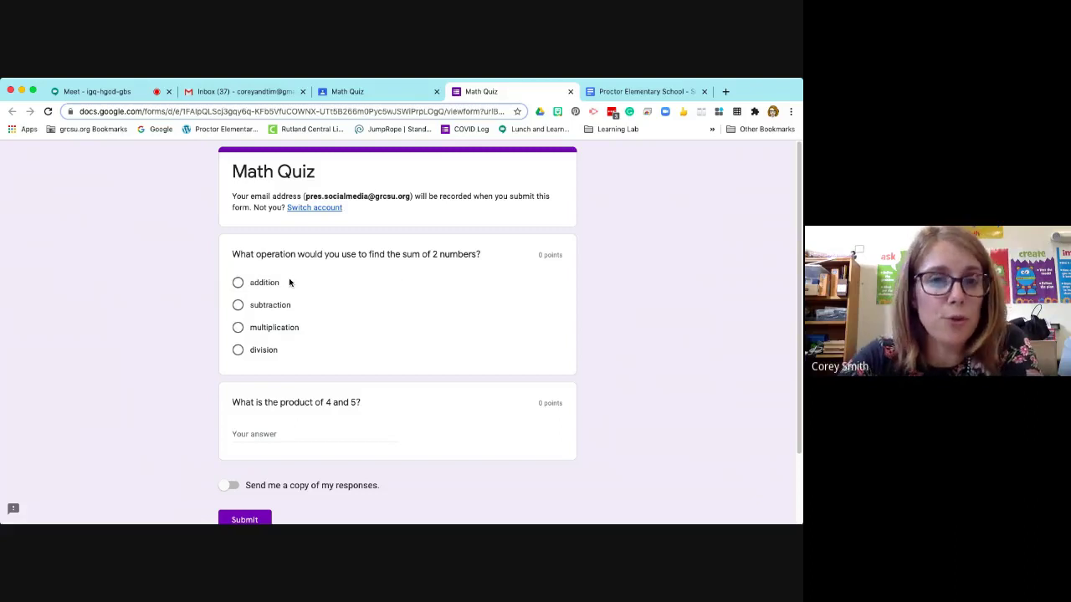
Step: Answer the Math Quiz with "addition" for the sum and "20" for the product, submit it, and view the score
left_click(238, 284)
scroll(165, 390, "down", 2)
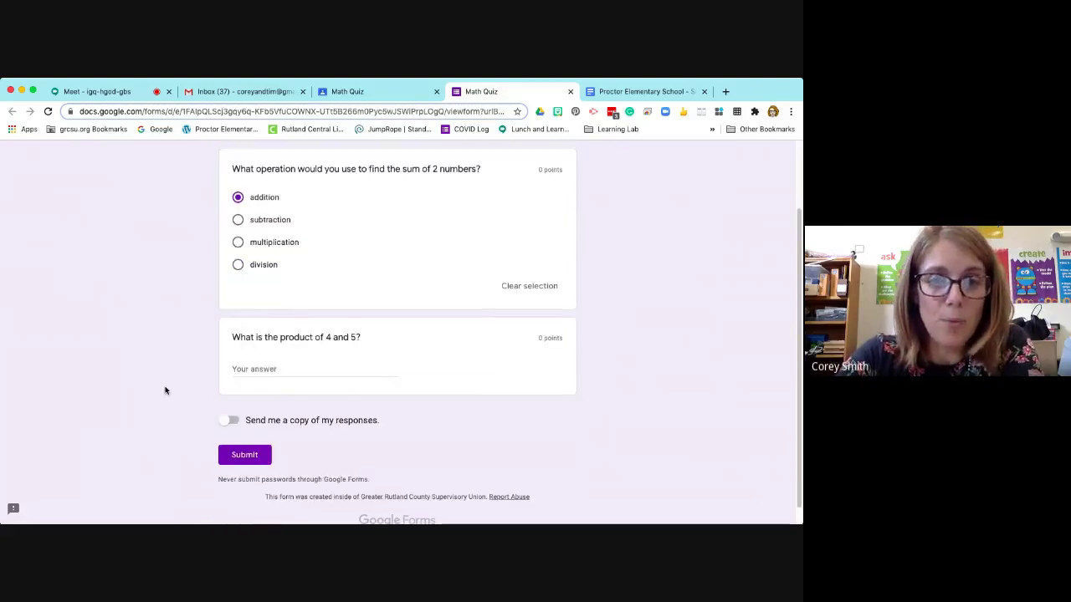
left_click(312, 369)
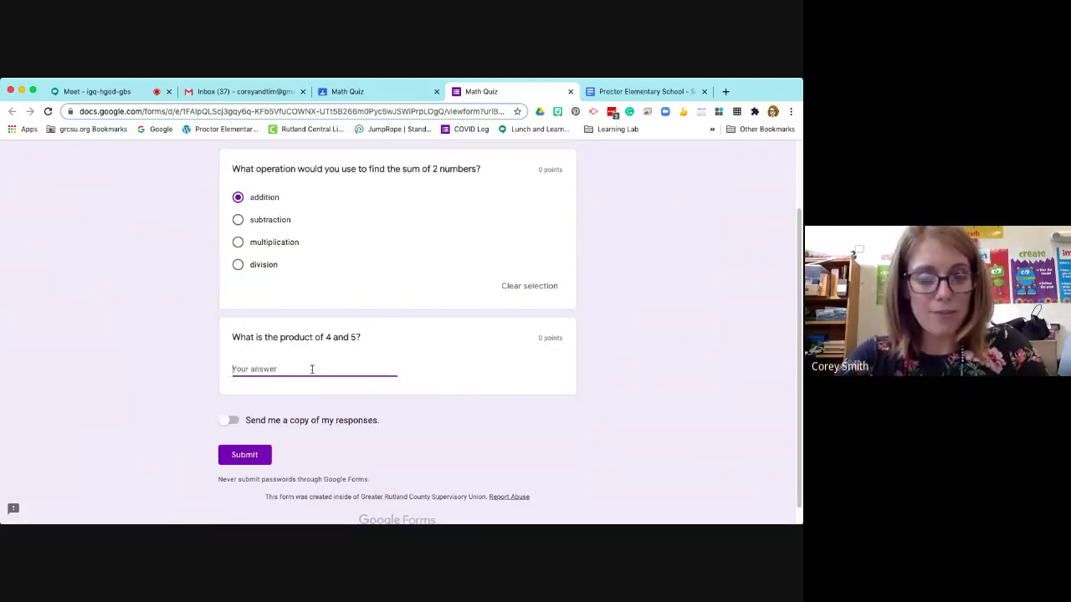
type("20")
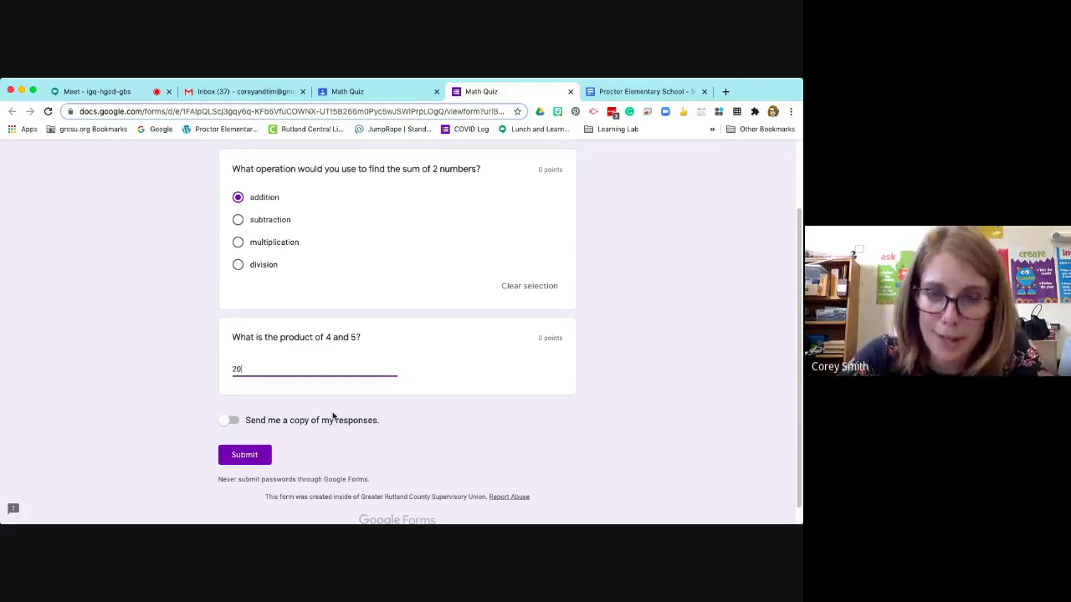
scroll(394, 486, "down", 1)
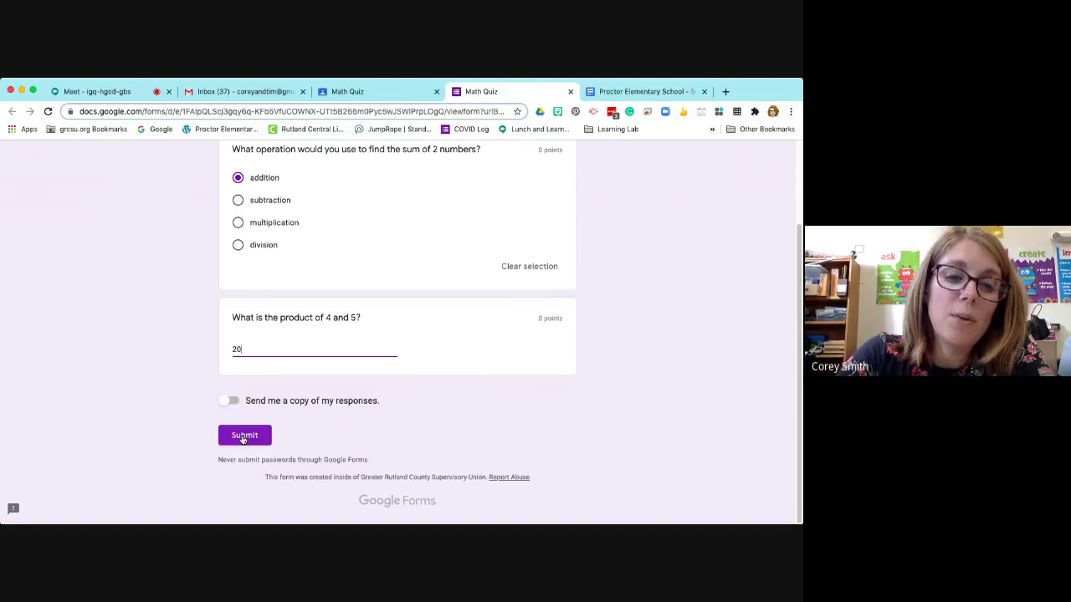
left_click(244, 436)
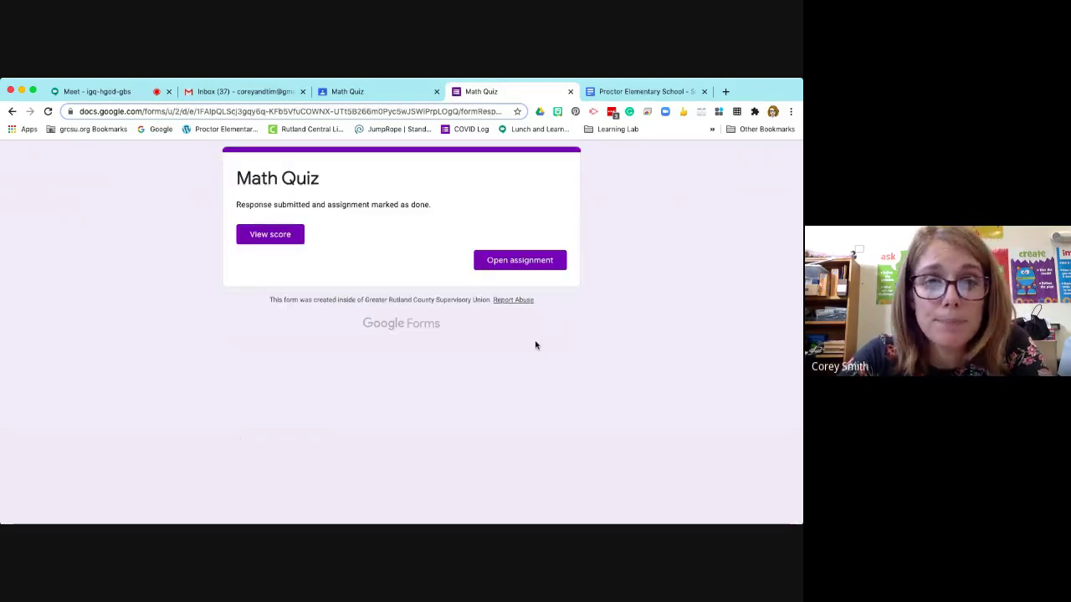
left_click(268, 237)
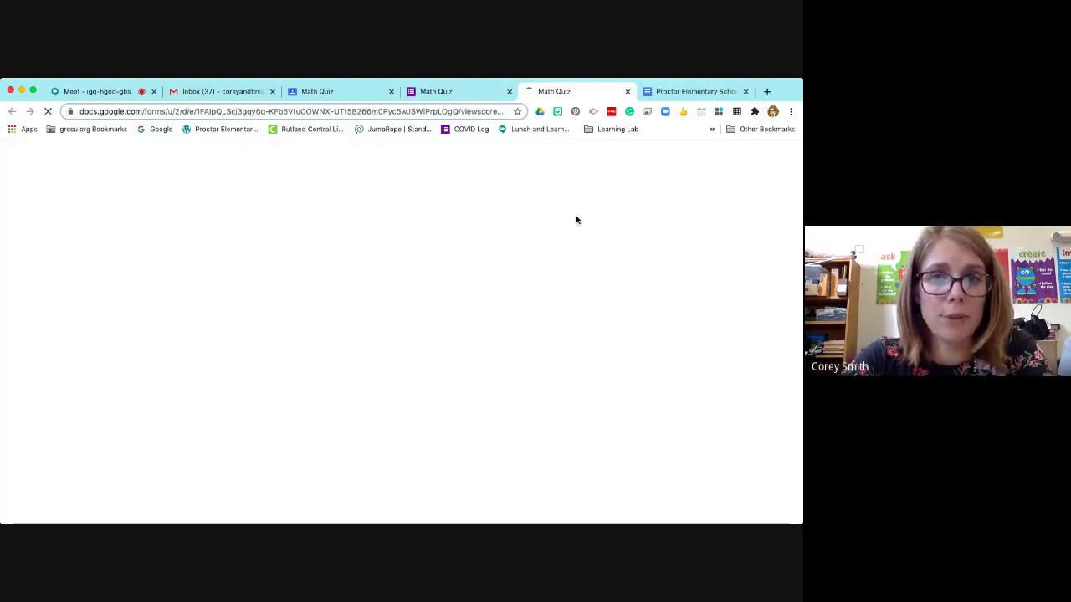
scroll(77, 410, "down", 1)
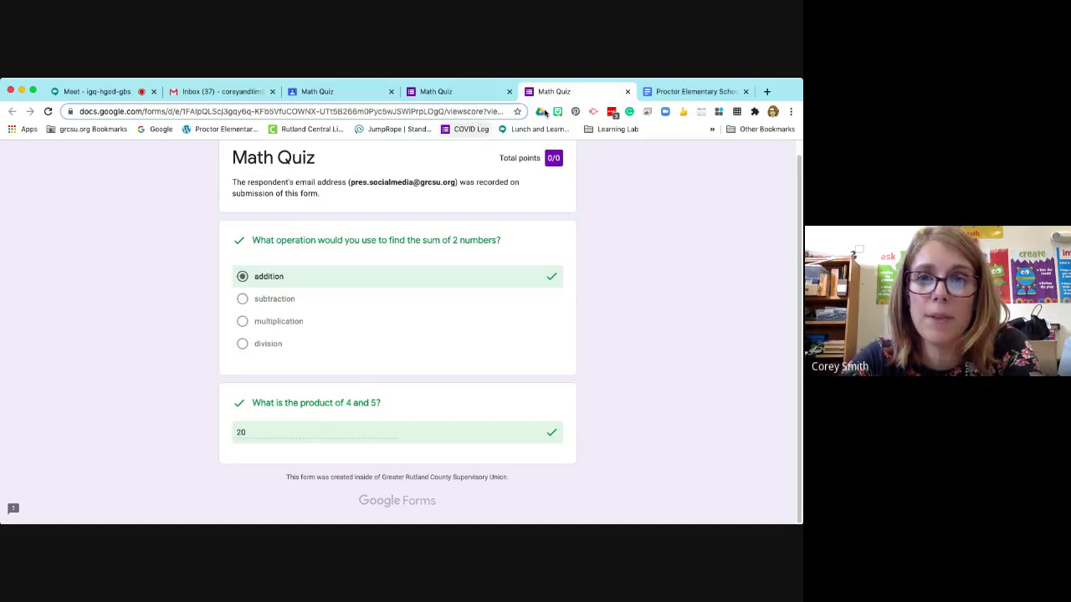
Step: Close the quiz form and score pages and mark the Math Quiz assignment as done in Classroom
left_click(510, 91)
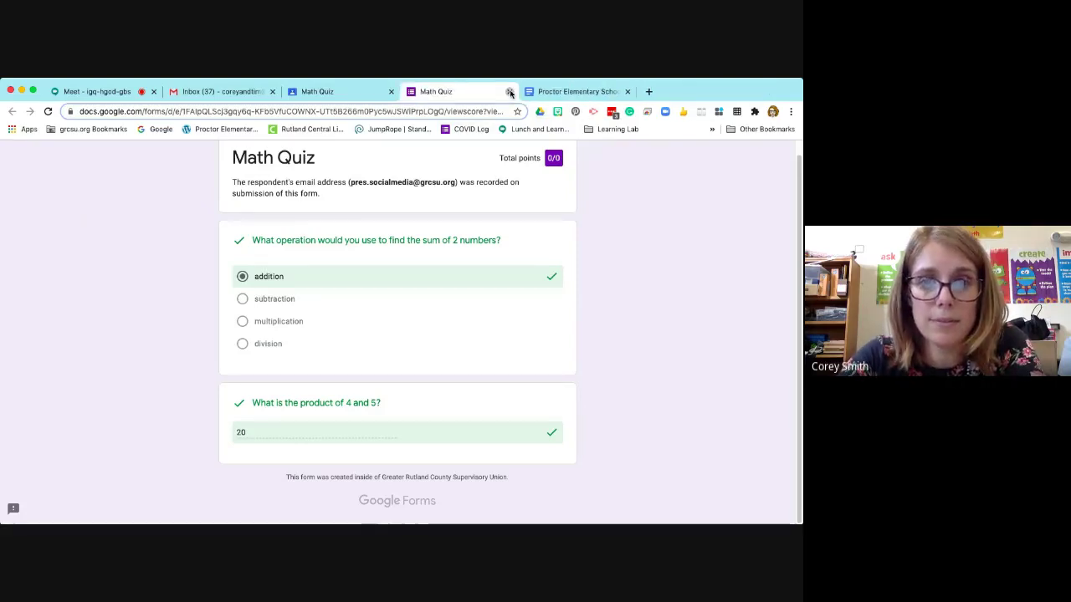
left_click(510, 91)
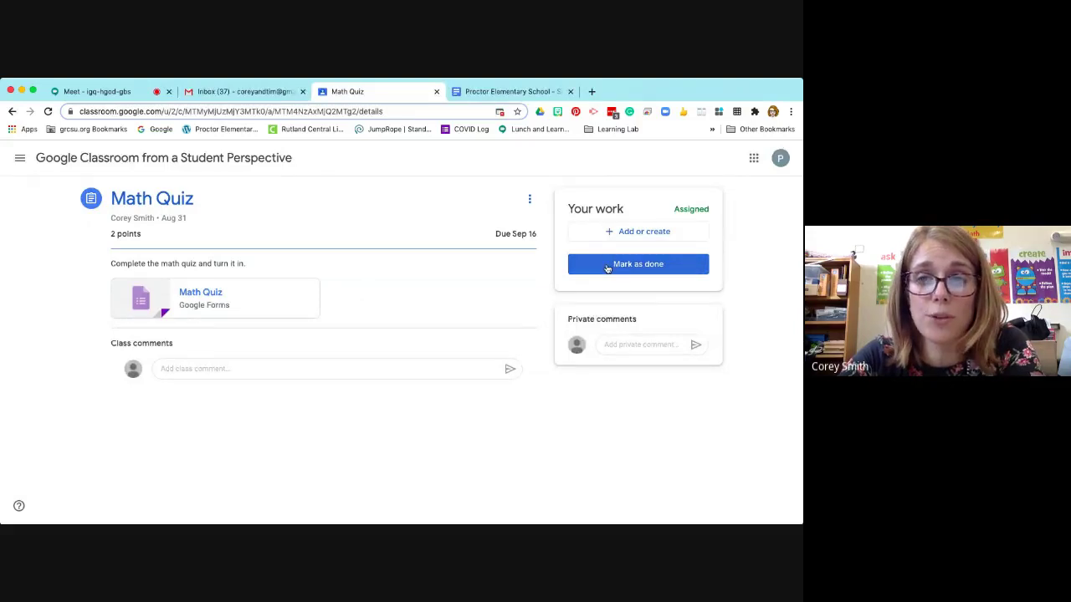
left_click(606, 266)
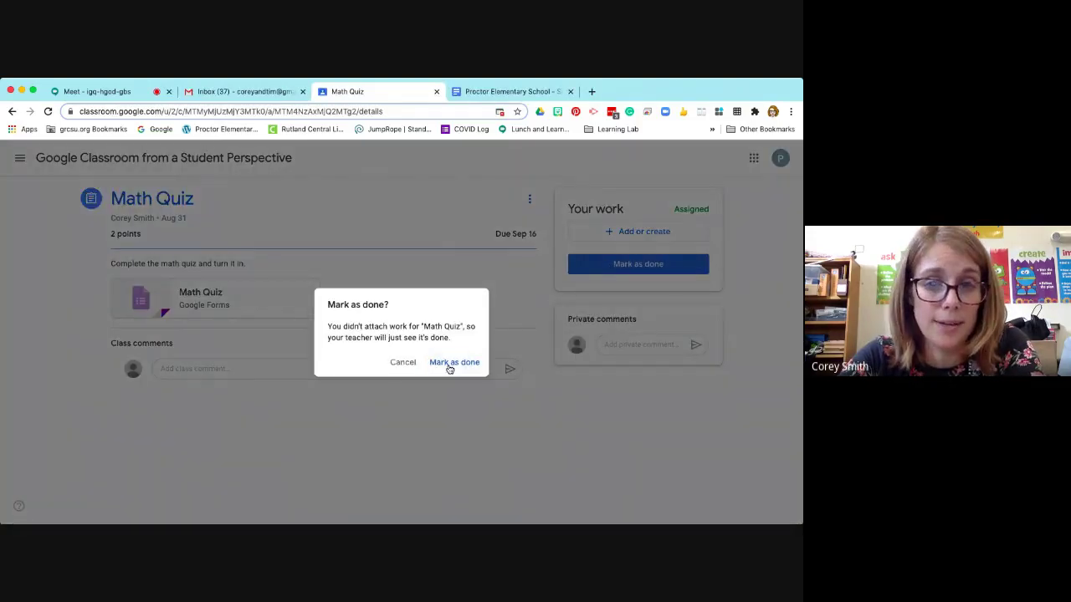
left_click(445, 363)
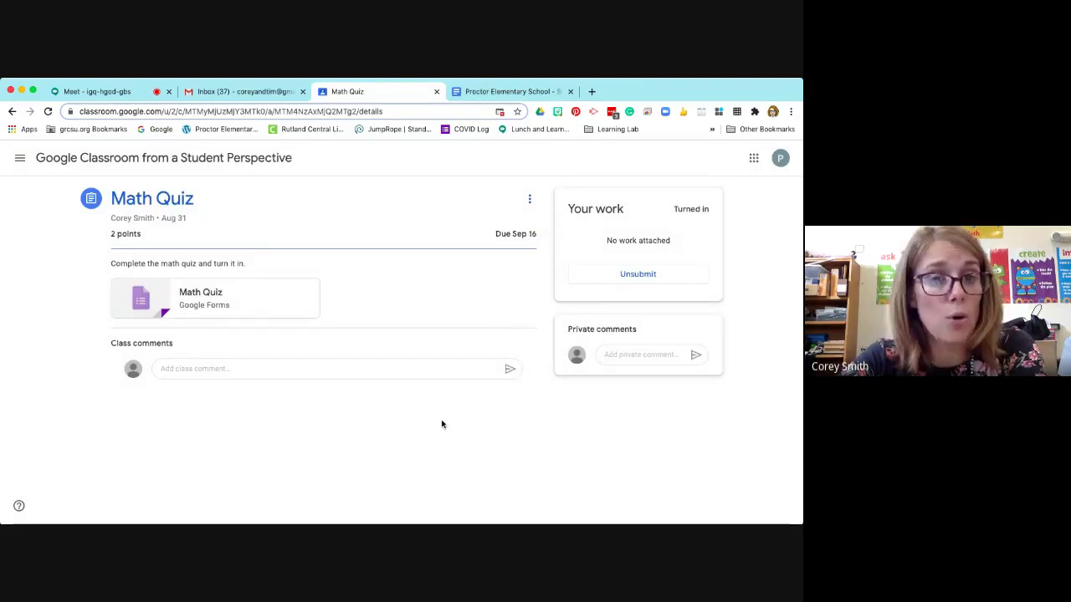
Step: View all of the student's work from the class stream, then check the Math Quiz status in the classwork list
left_click(154, 160)
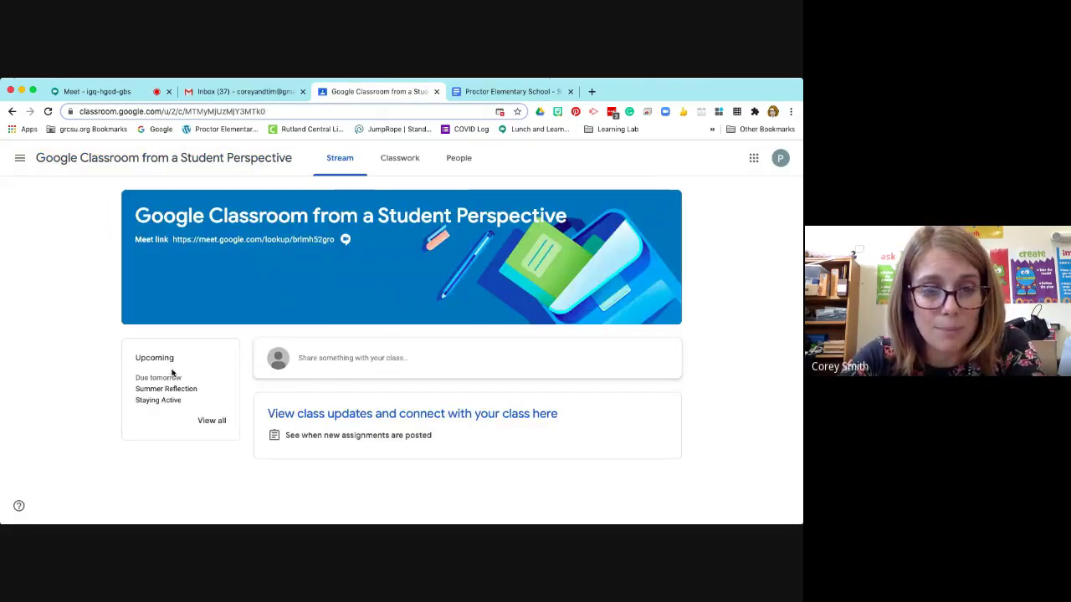
left_click(211, 420)
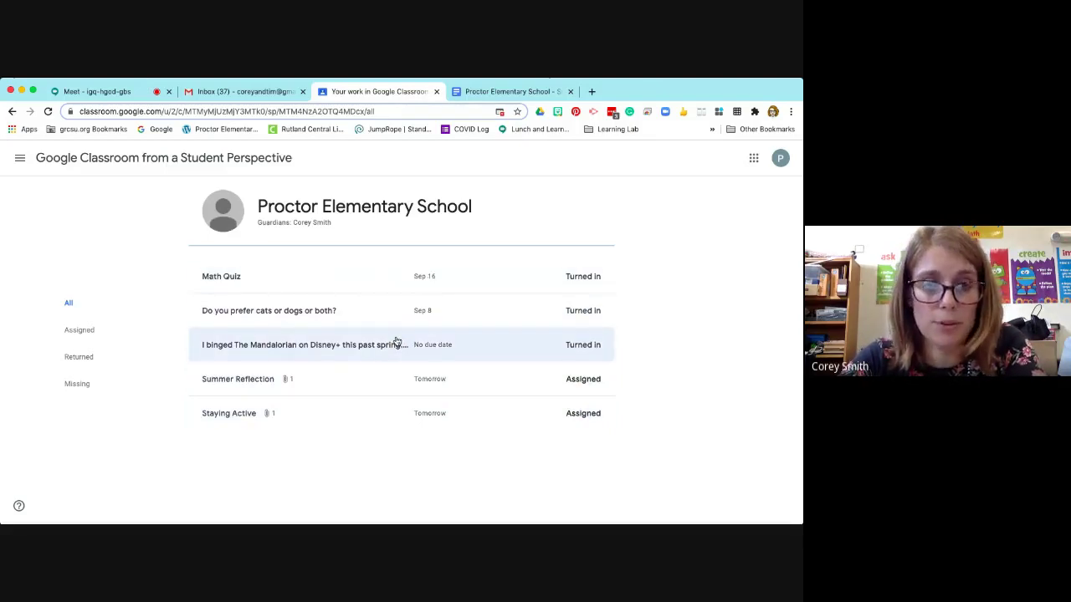
left_click(166, 158)
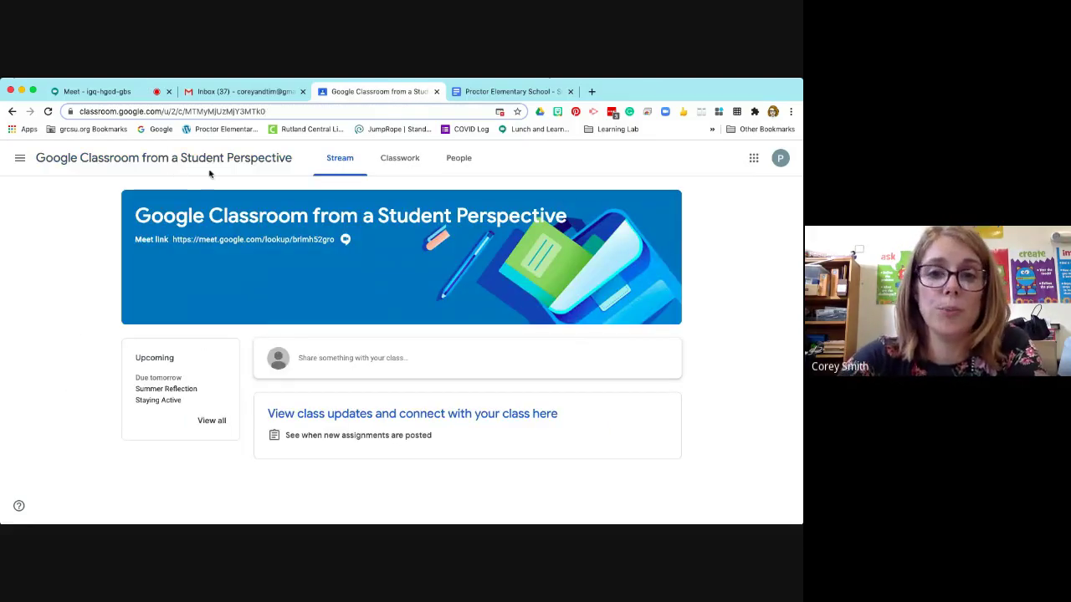
left_click(397, 158)
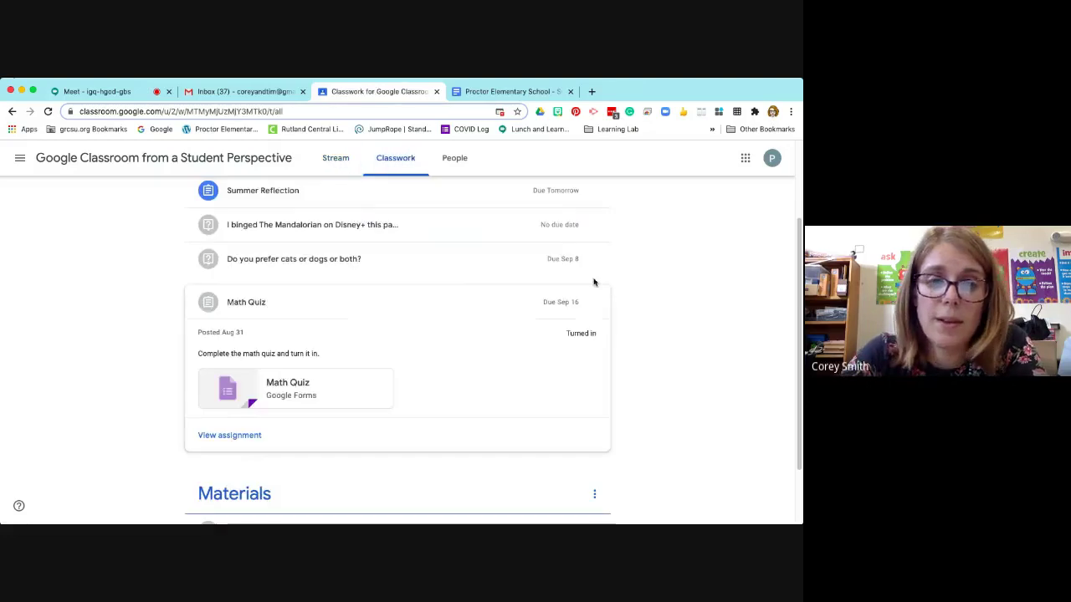
left_click(243, 304)
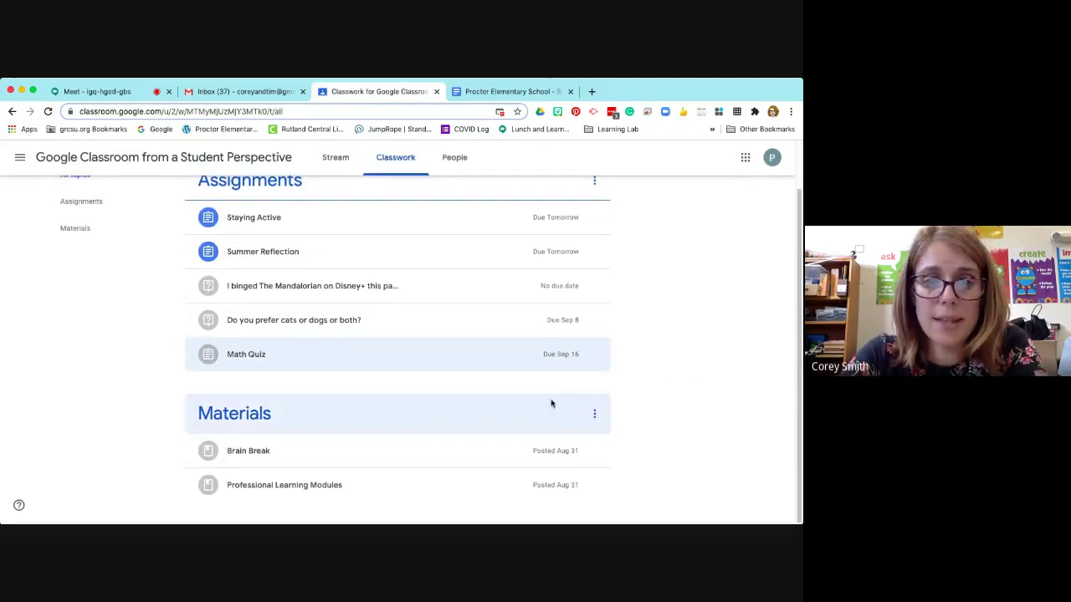
Step: Open the Brain Break material, preview its Koo Koo Kanga Roo video, and return to the classwork list
left_click(247, 451)
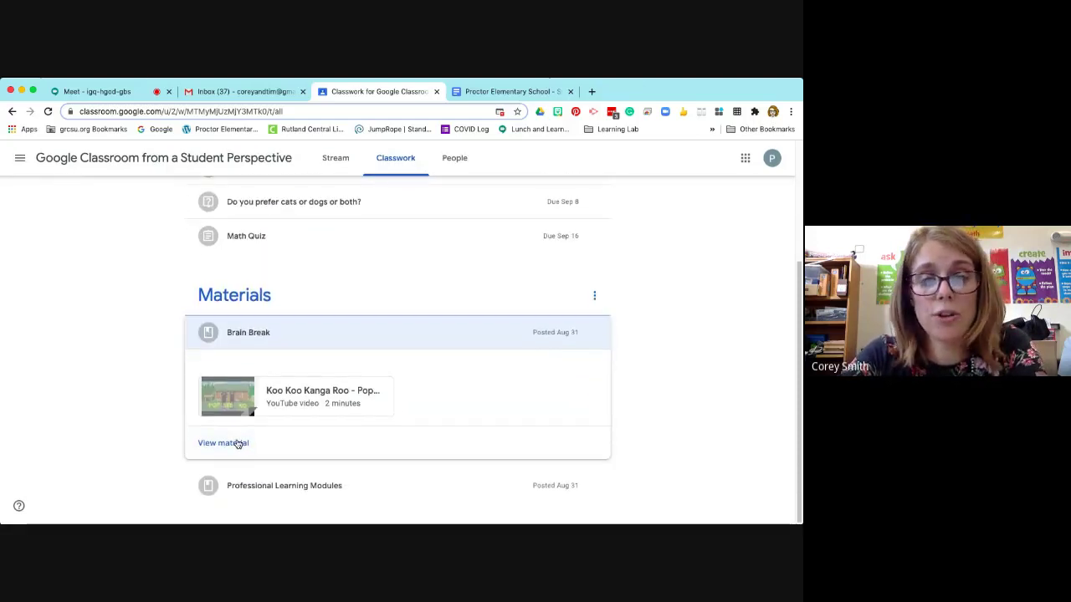
left_click(238, 442)
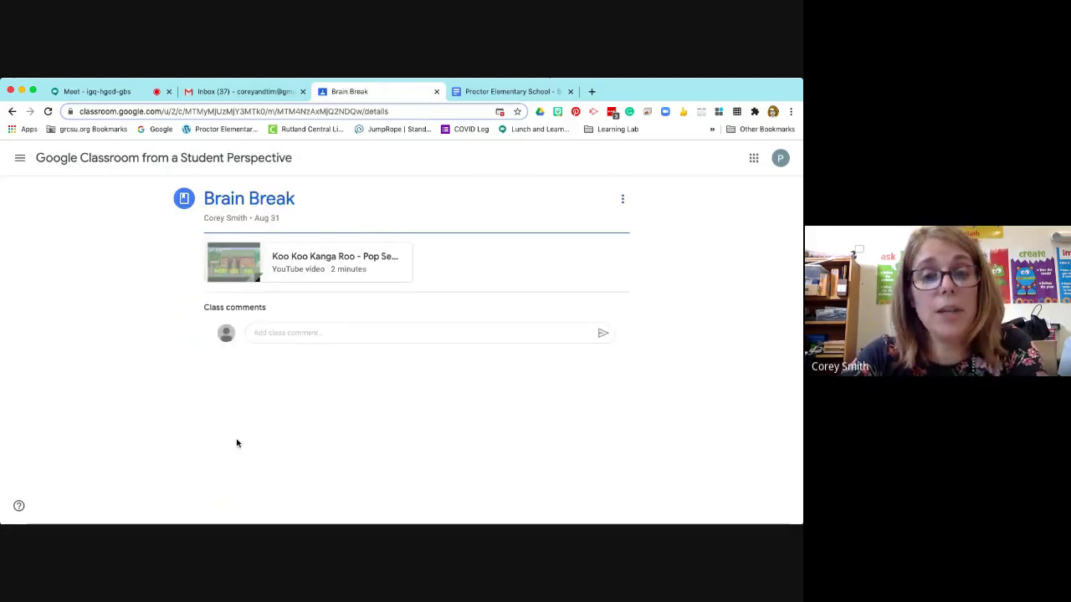
left_click(243, 256)
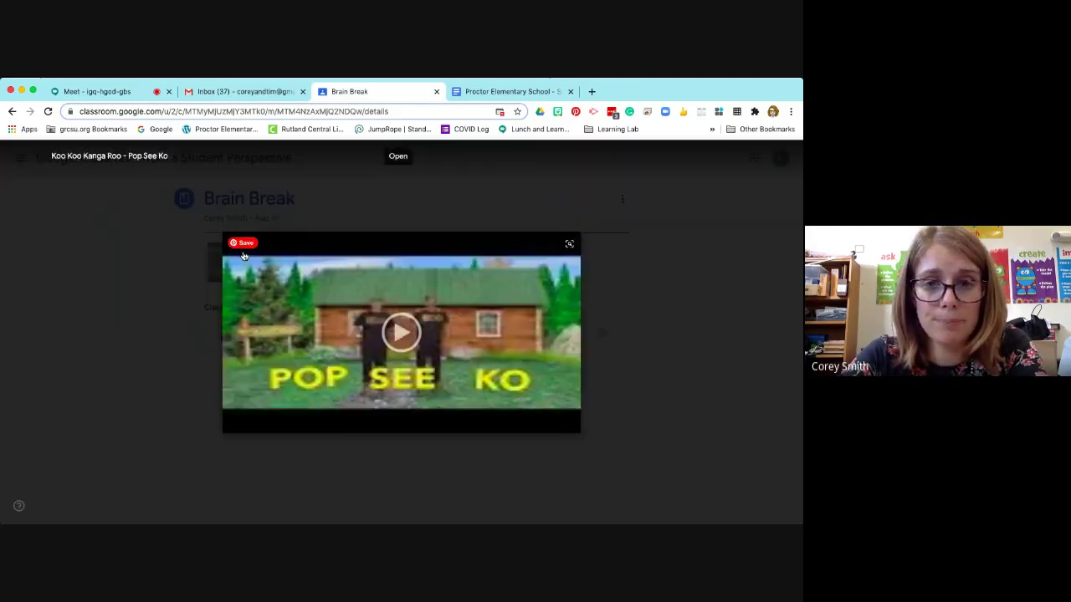
left_click(658, 316)
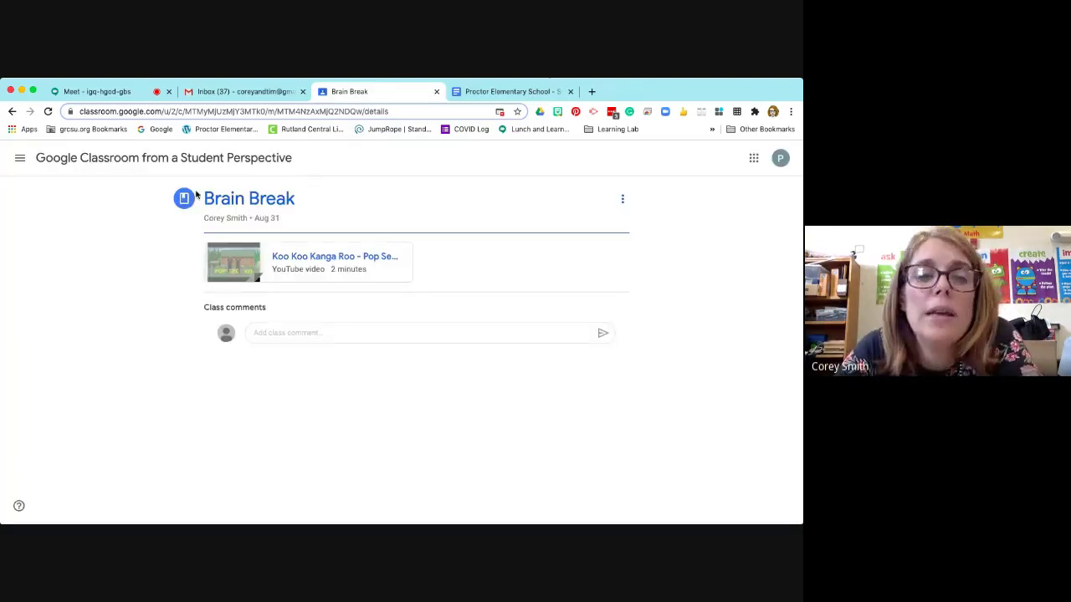
left_click(10, 111)
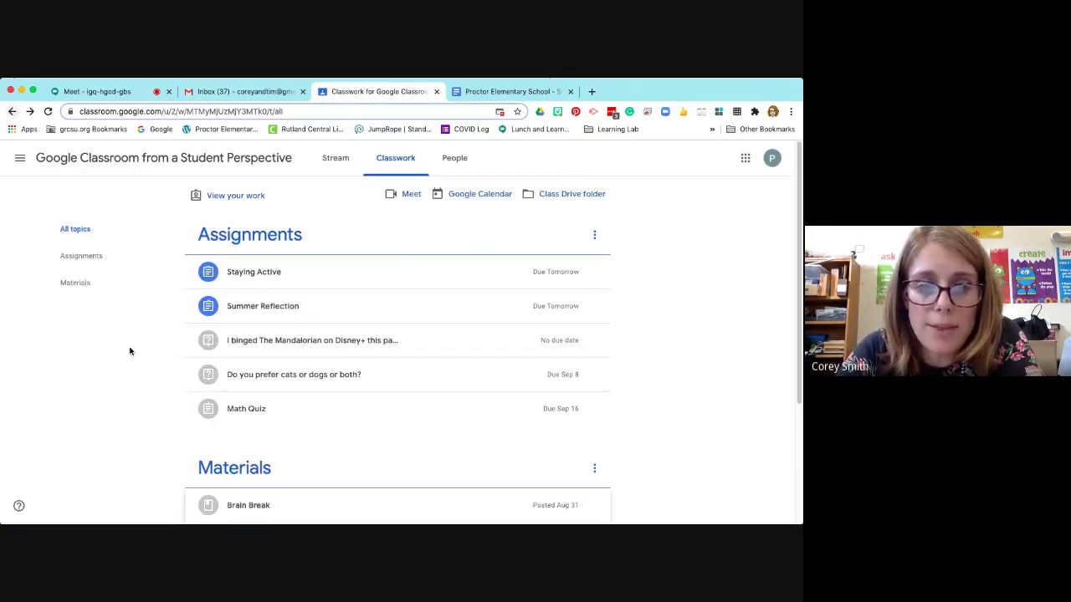
Step: Open the Professional Learning Modules material and view its linked Online Education Resources site, then return to the material
scroll(126, 350, "down", 5)
left_click(326, 486)
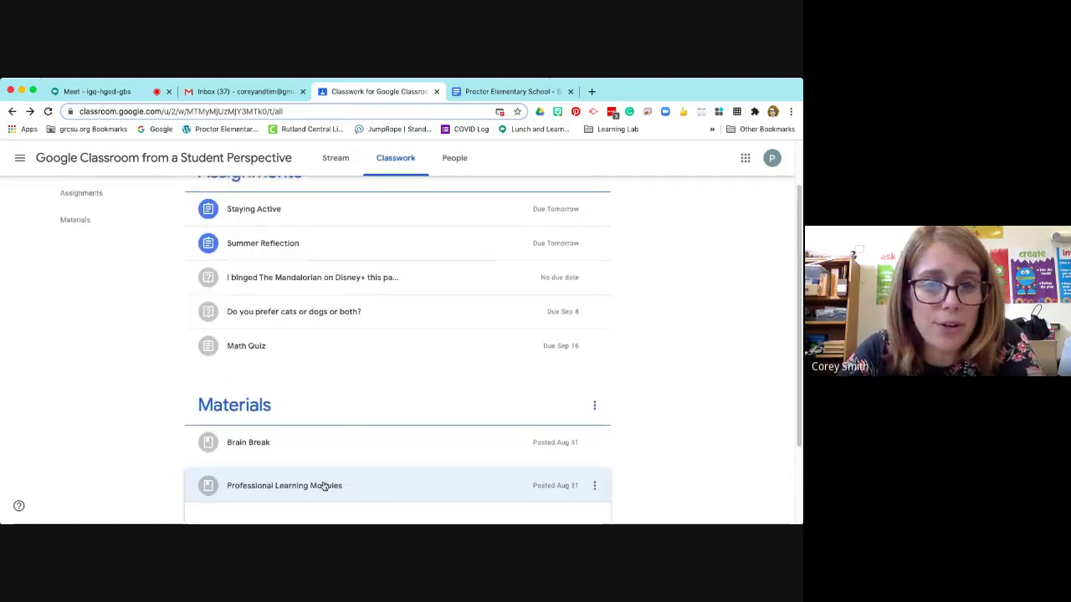
left_click(223, 486)
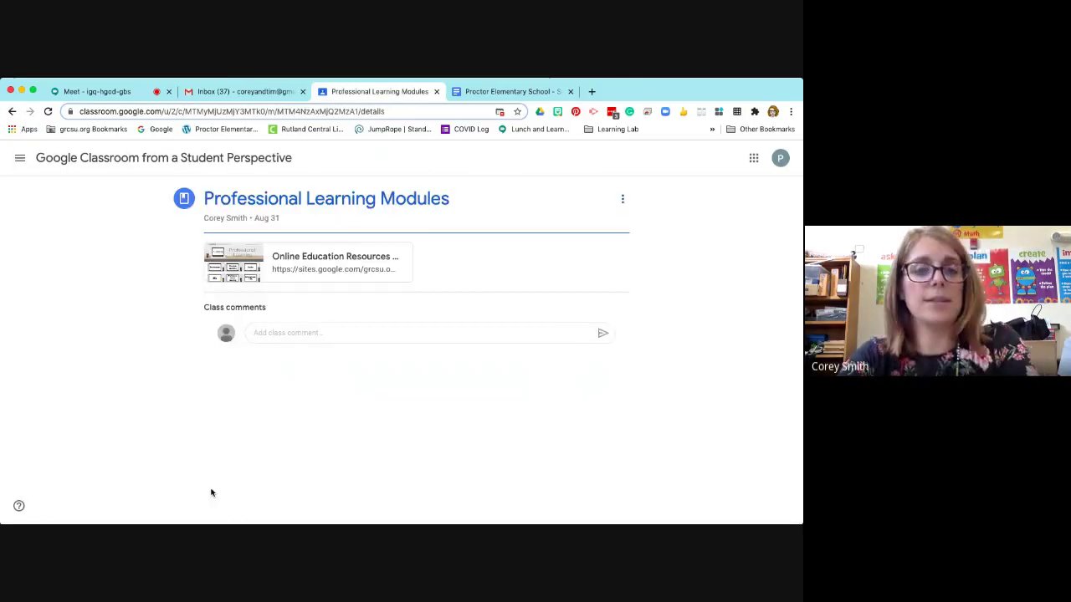
left_click(340, 269)
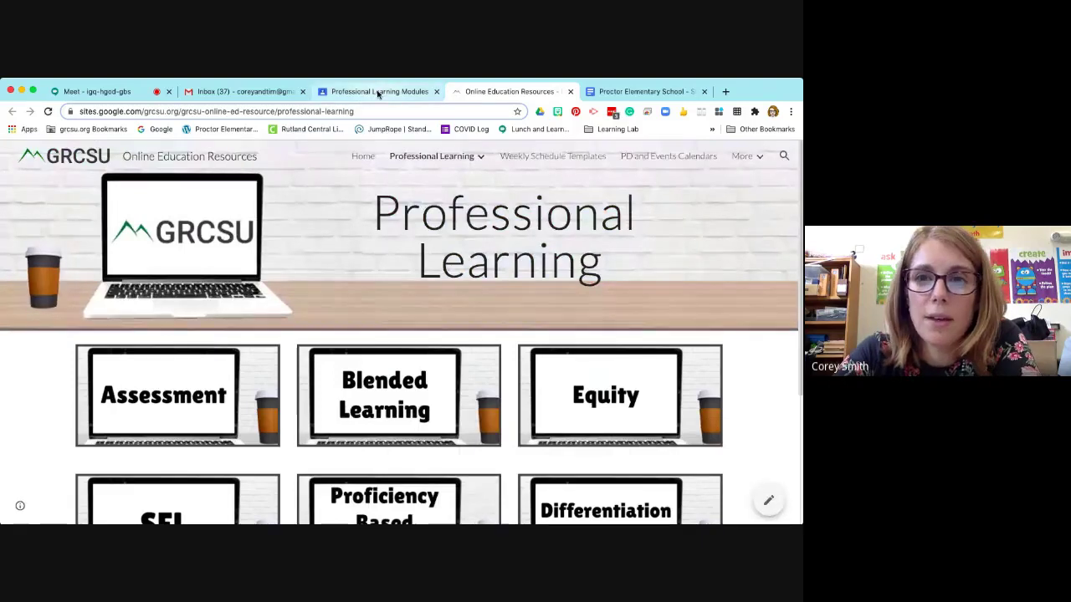
left_click(377, 92)
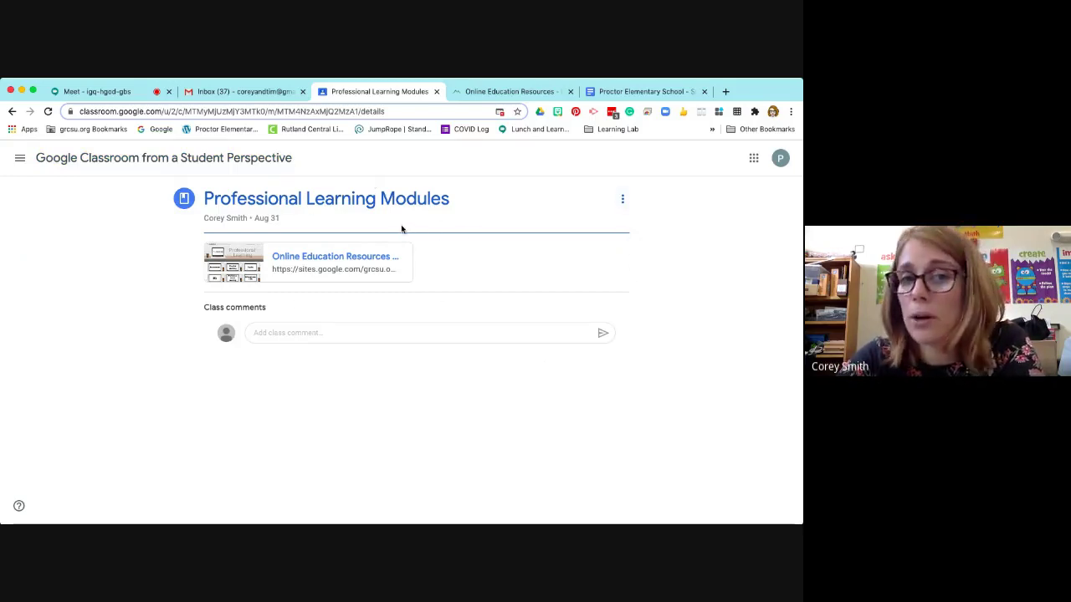
Step: Go back to the class's classwork list and check the Google Meet call before returning to the list
left_click(79, 159)
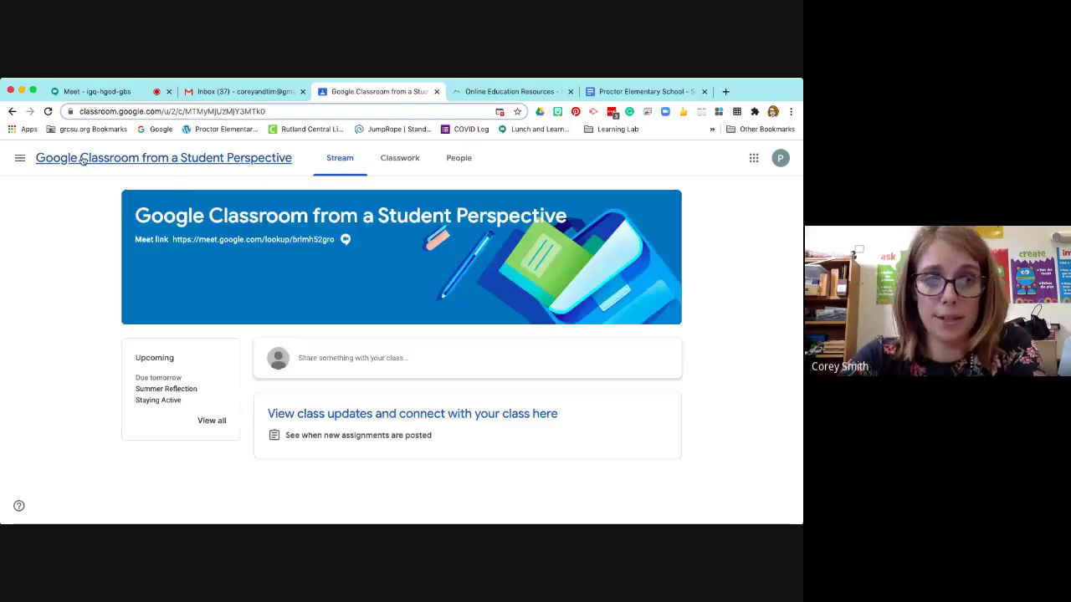
left_click(399, 161)
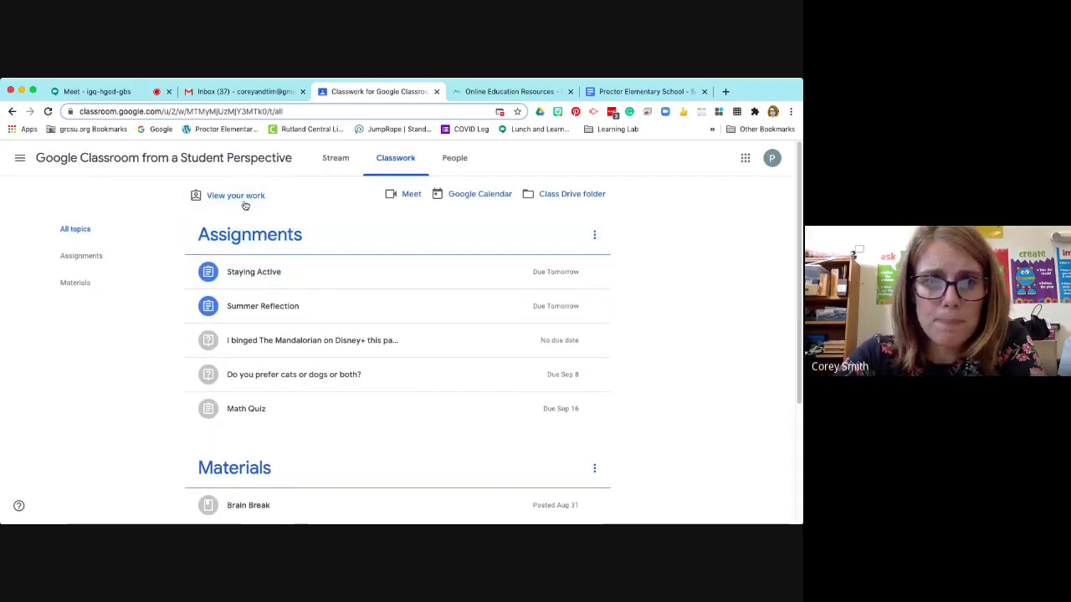
left_click(117, 92)
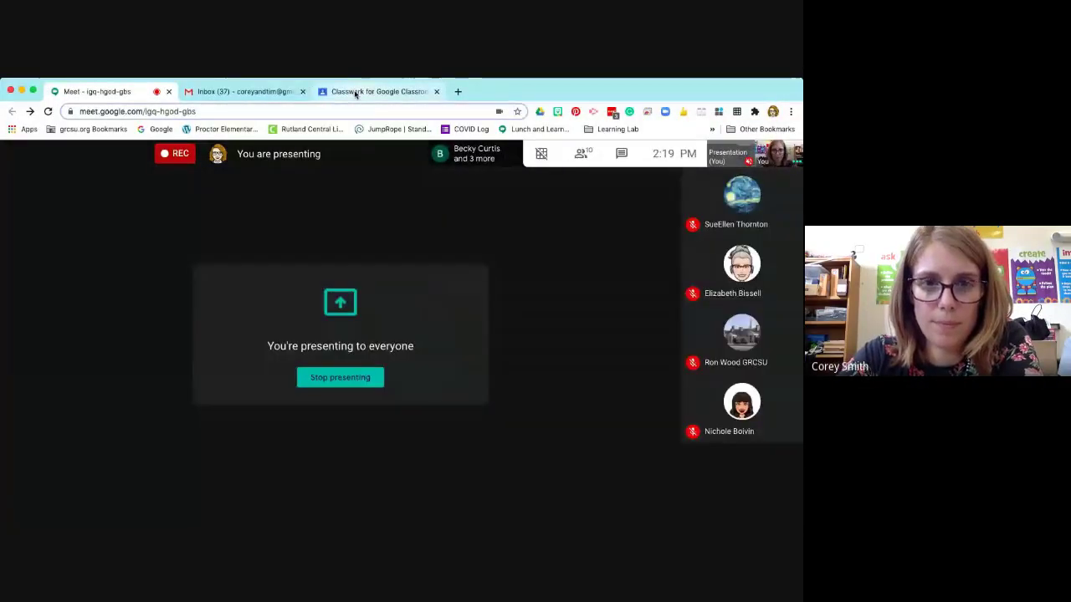
left_click(355, 94)
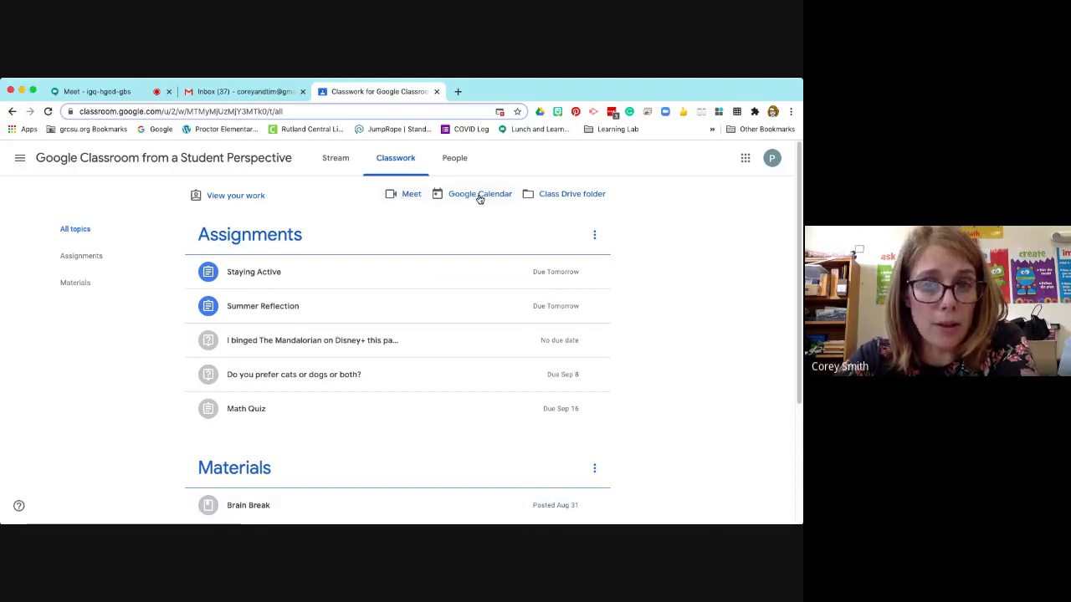
Step: Open the class Drive folder, browse up to My Drive and back down through the Classroom folder, then return to Google Classroom
left_click(555, 196)
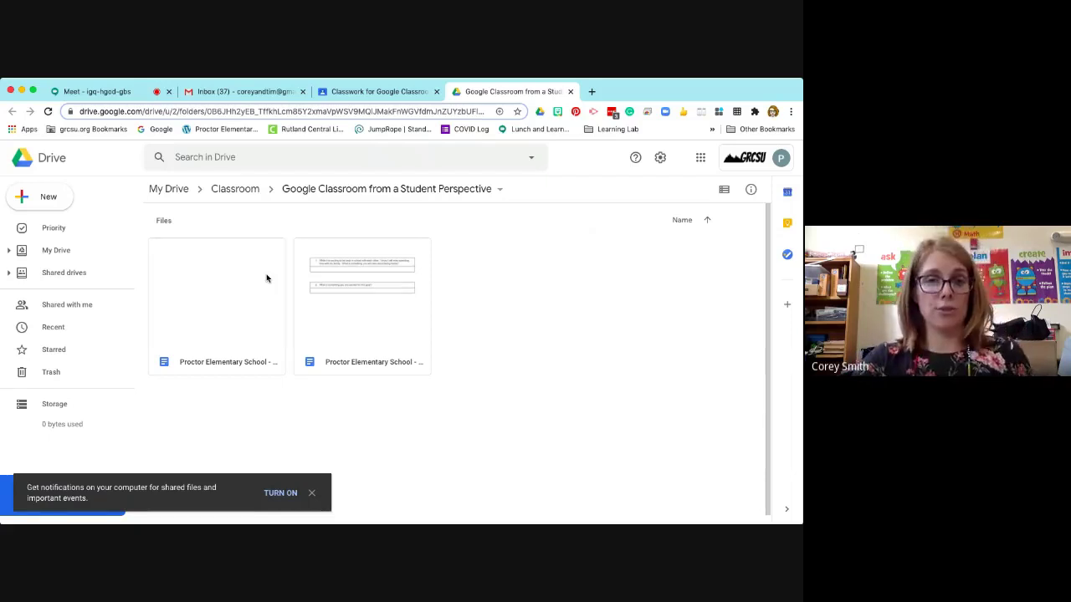
left_click(238, 191)
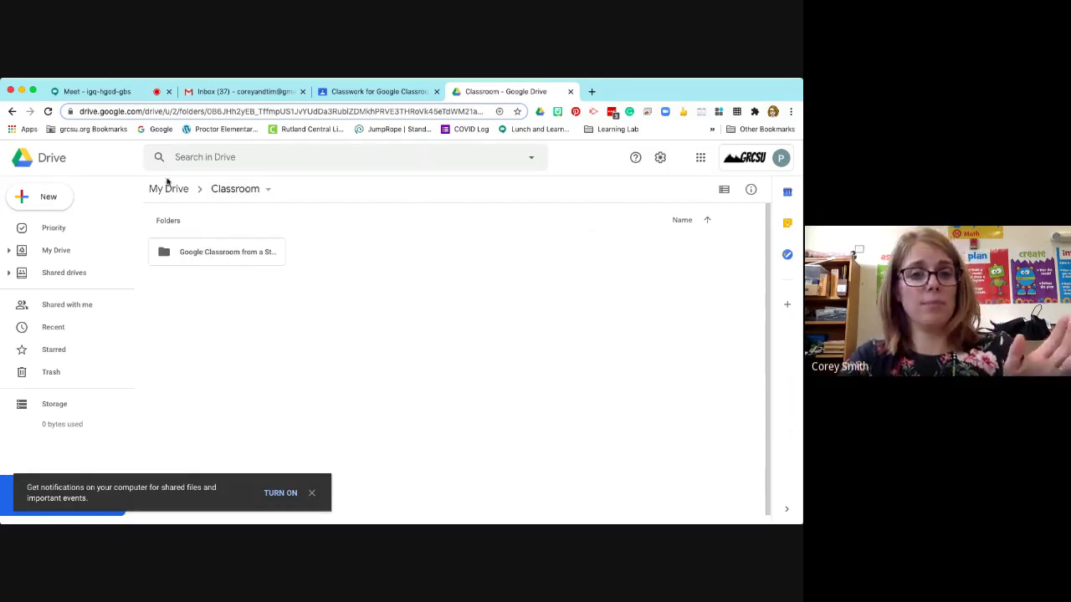
left_click(165, 189)
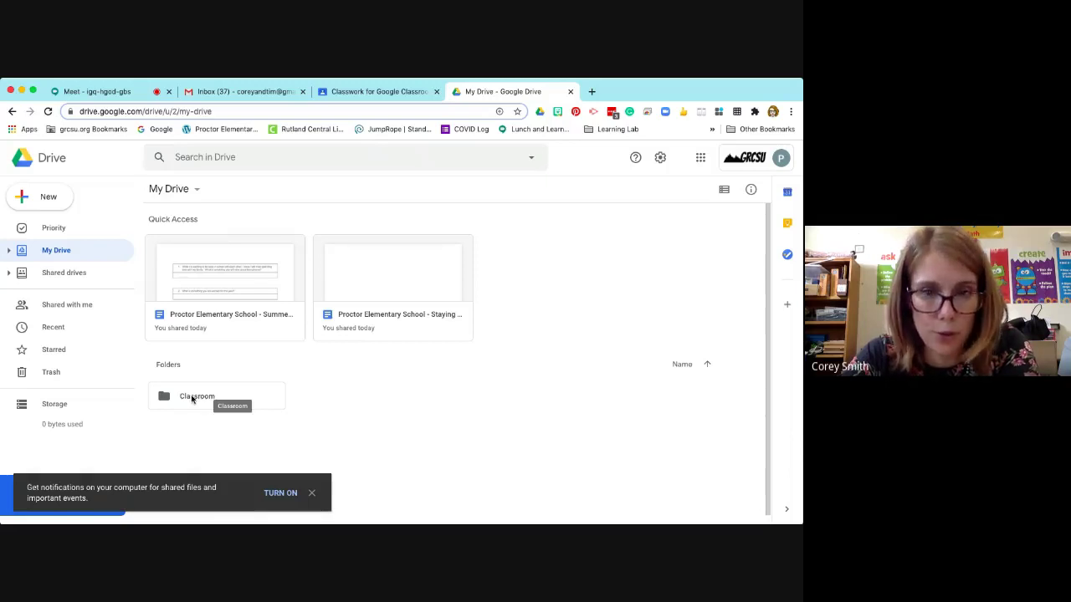
double_click(191, 398)
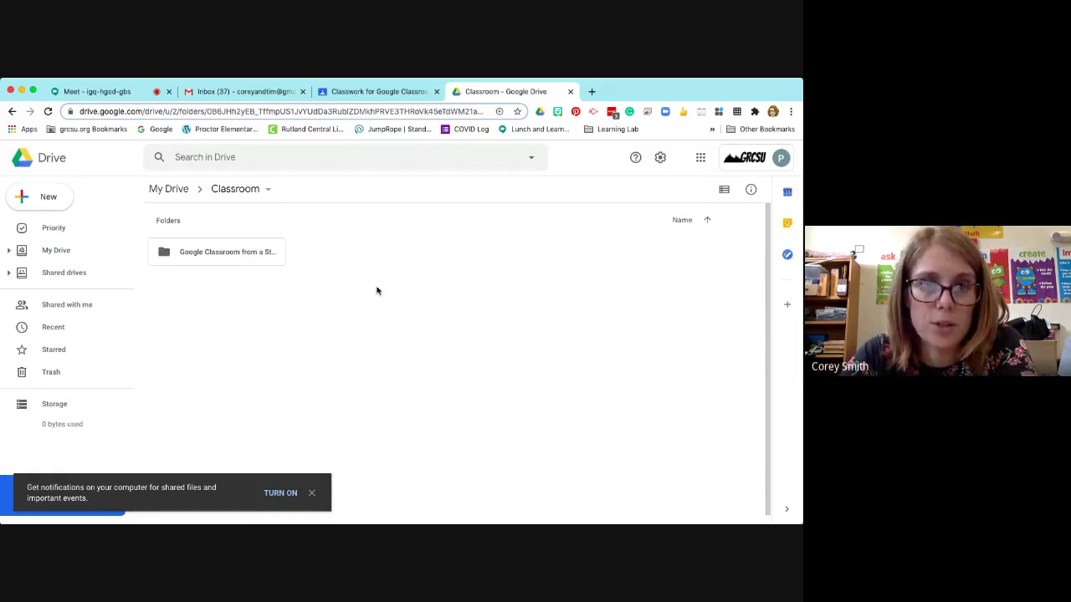
double_click(203, 251)
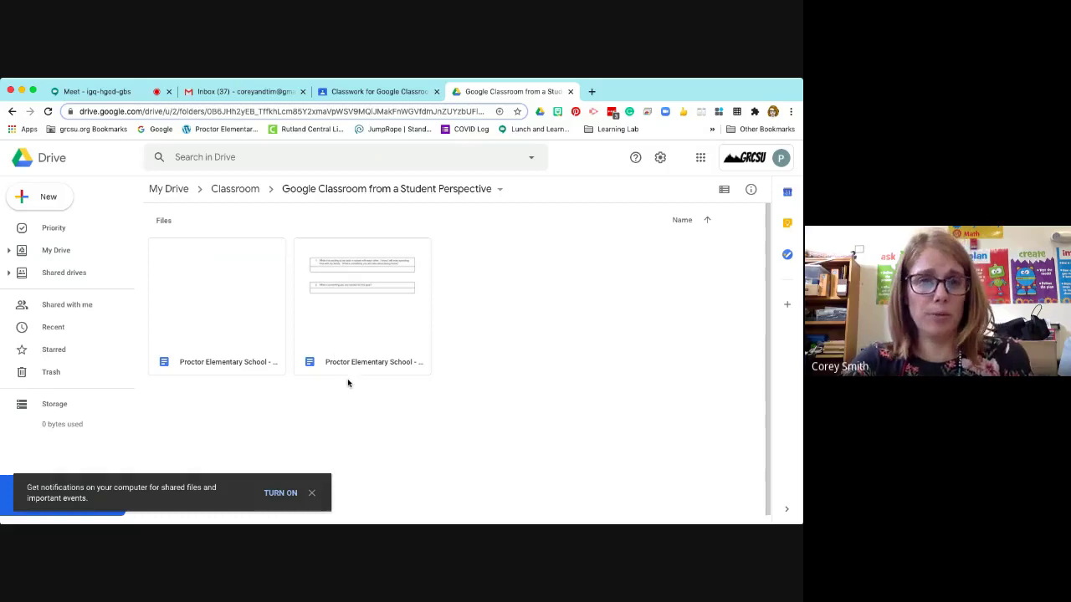
left_click(376, 93)
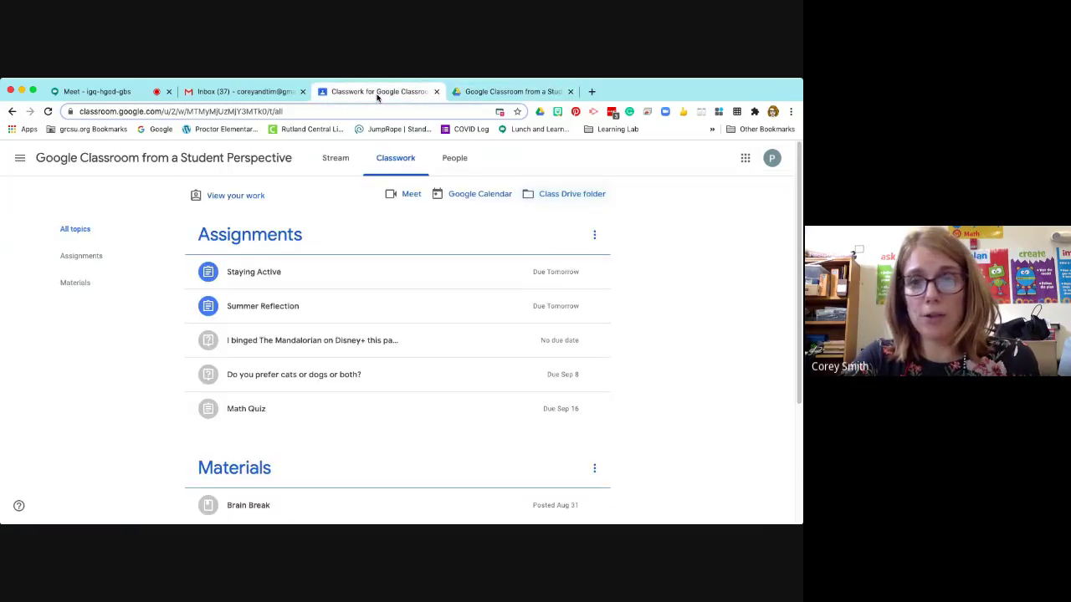
Step: Expand the Summer Reflection assignment, view its document from the class Drive folder, and return to the classwork list
left_click(257, 306)
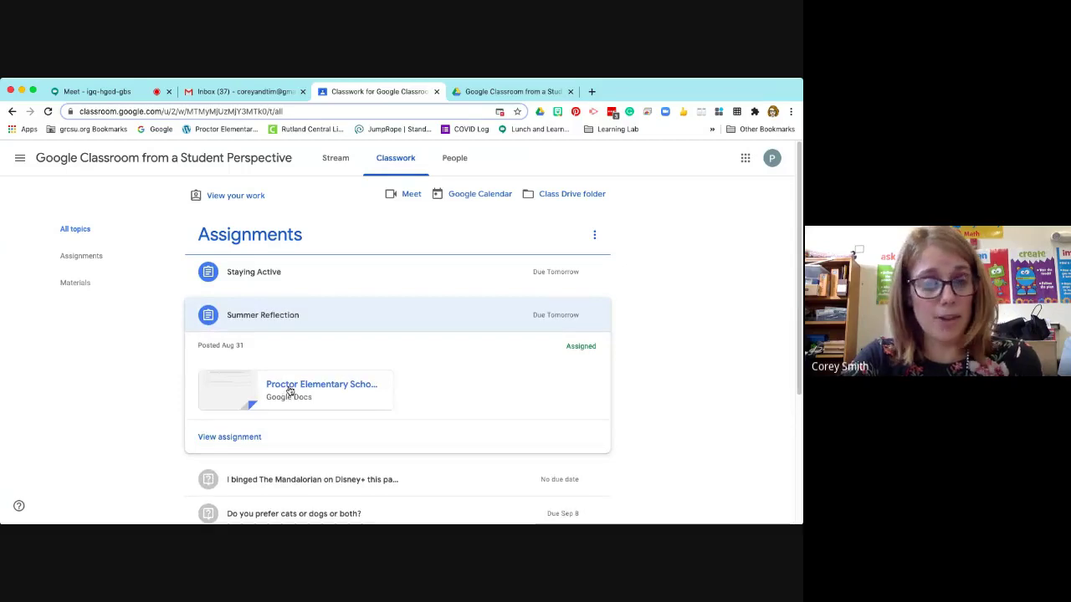
left_click(488, 93)
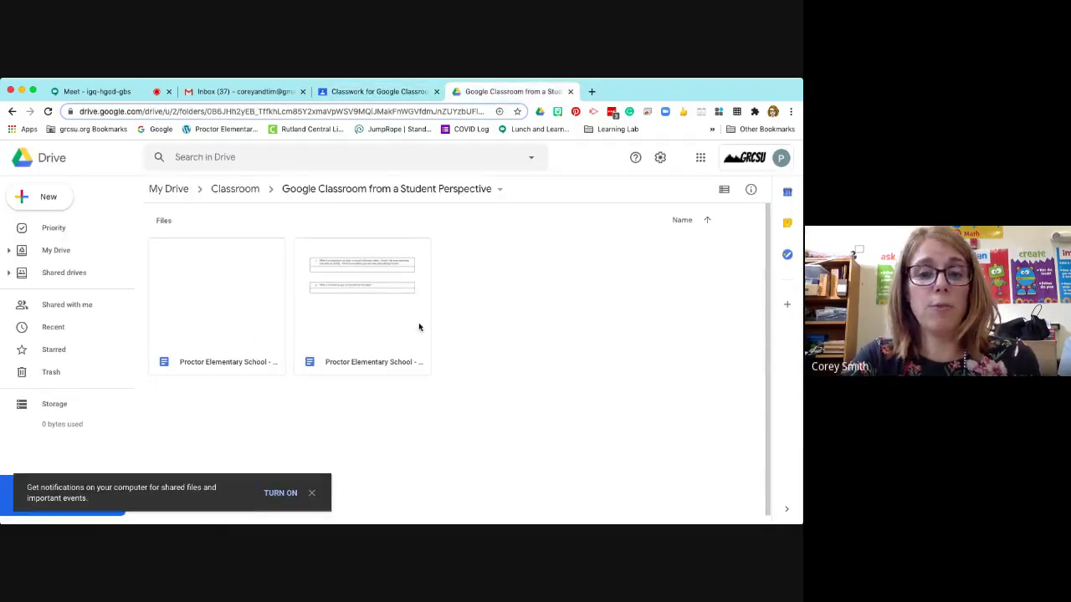
double_click(341, 297)
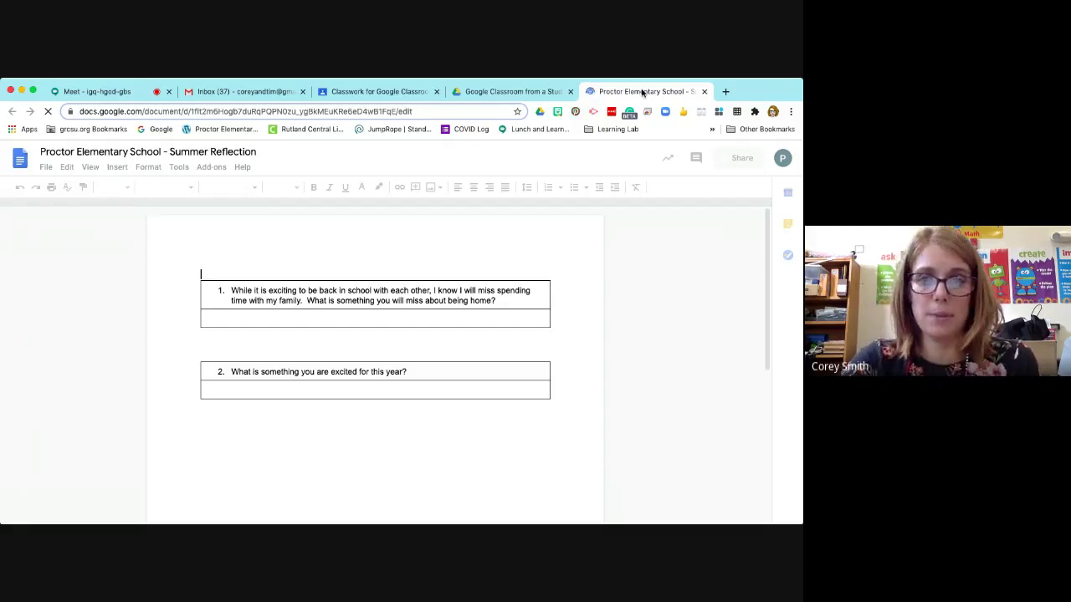
left_click(705, 92)
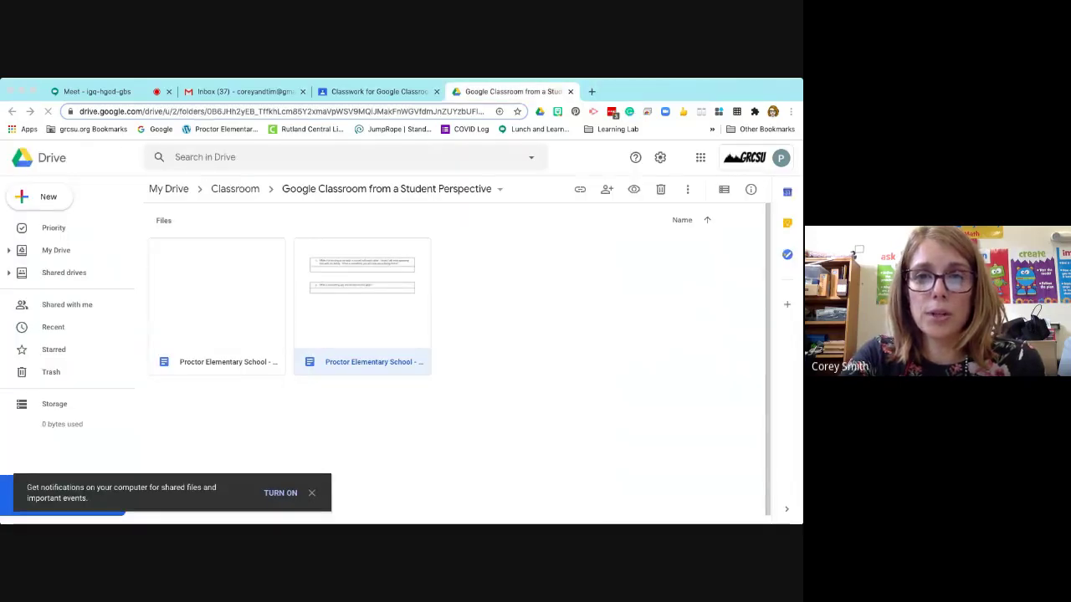
left_click(390, 94)
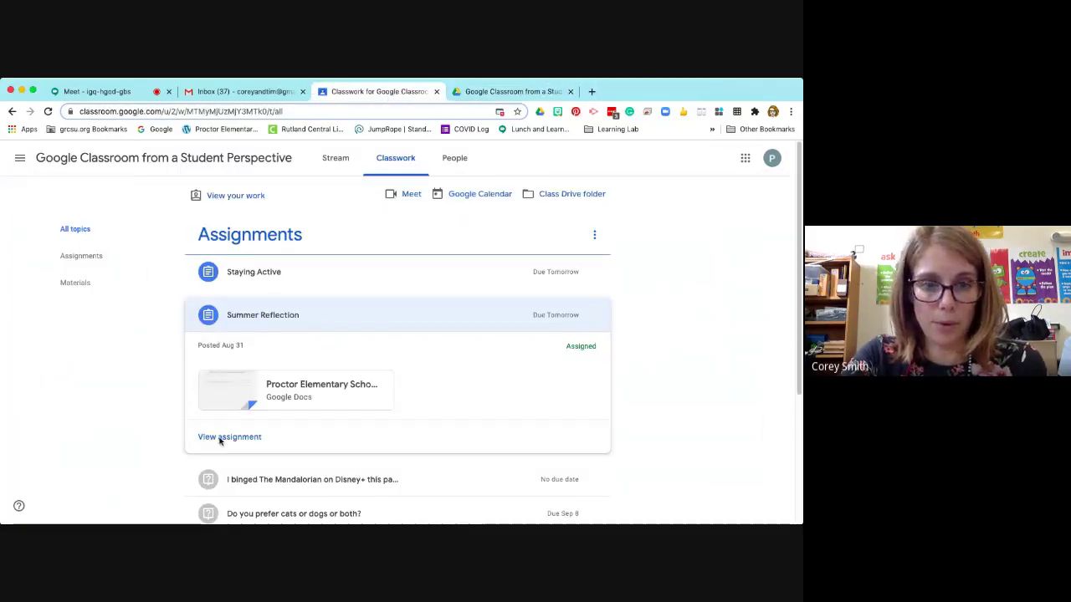
Step: Open the full Summer Reflection assignment and turn in its attached document
left_click(223, 439)
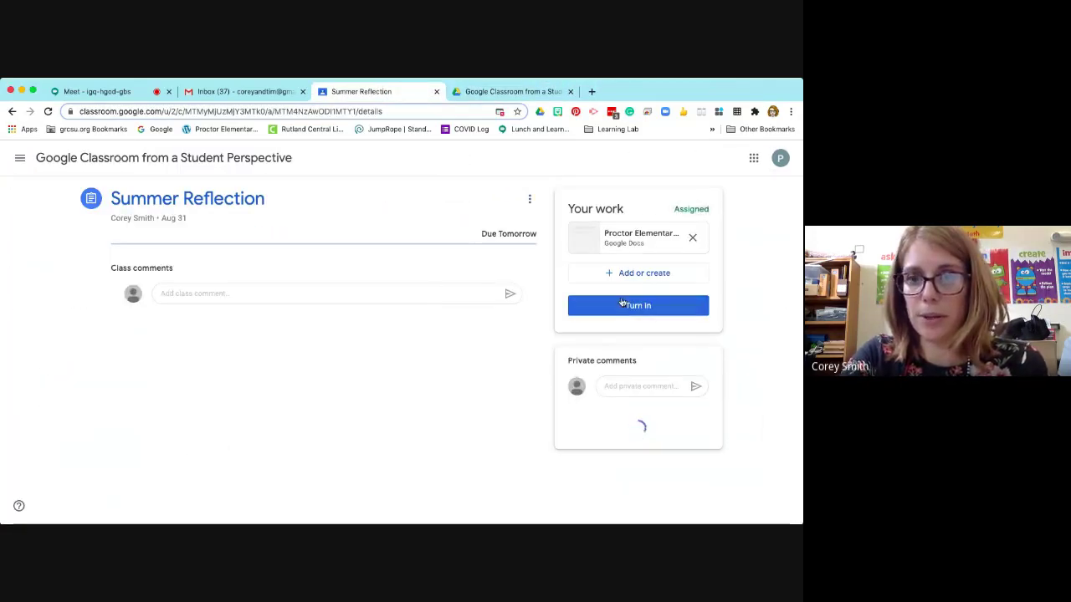
left_click(617, 304)
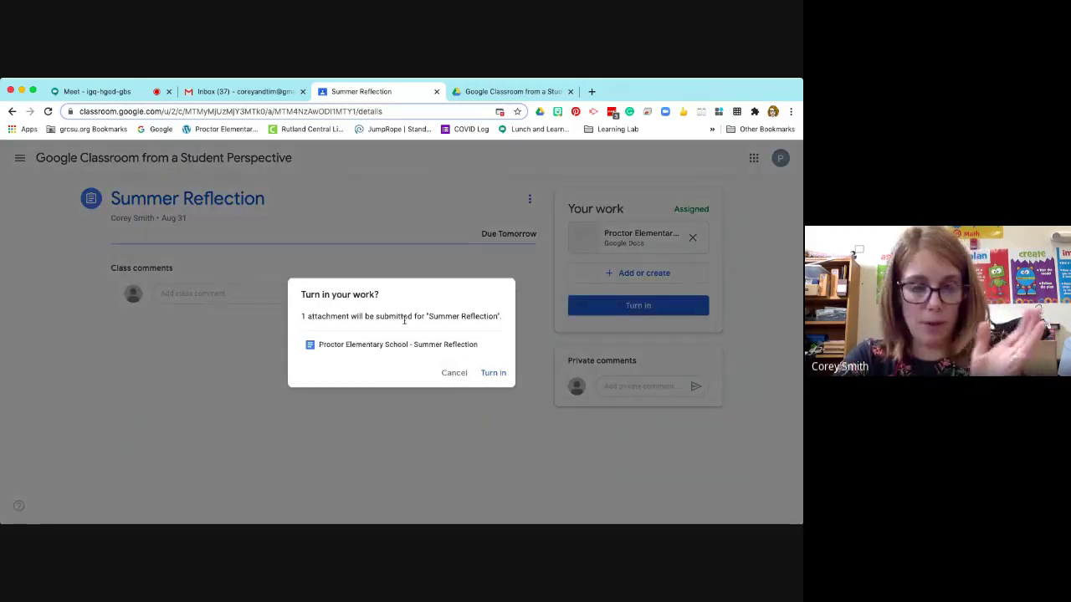
left_click(498, 375)
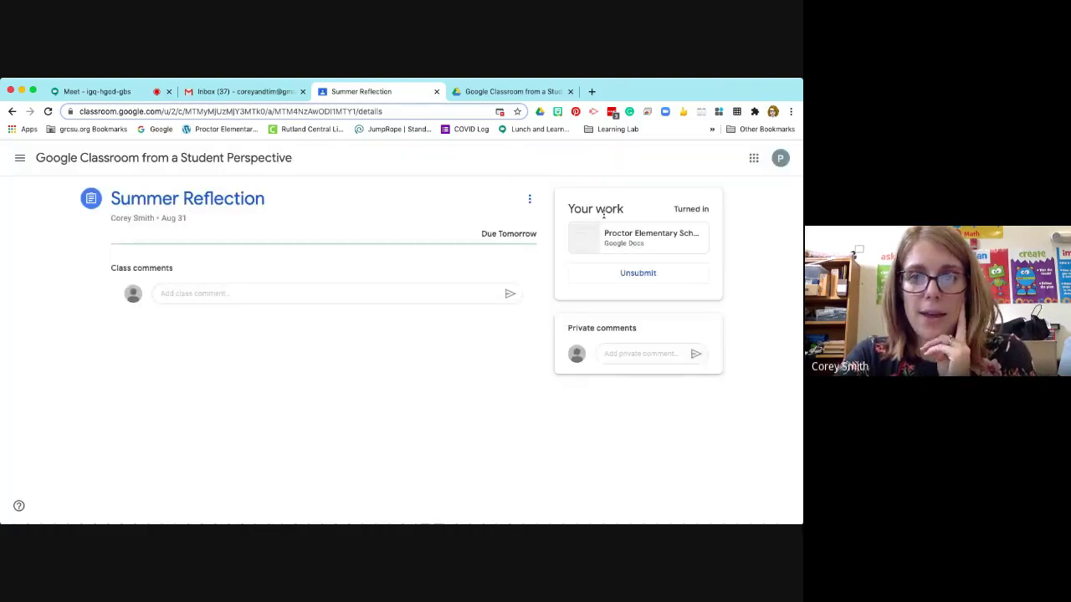
Step: Open the submitted Summer Reflection document from the class Drive folder, check its editing access, and return to the assignment
left_click(492, 92)
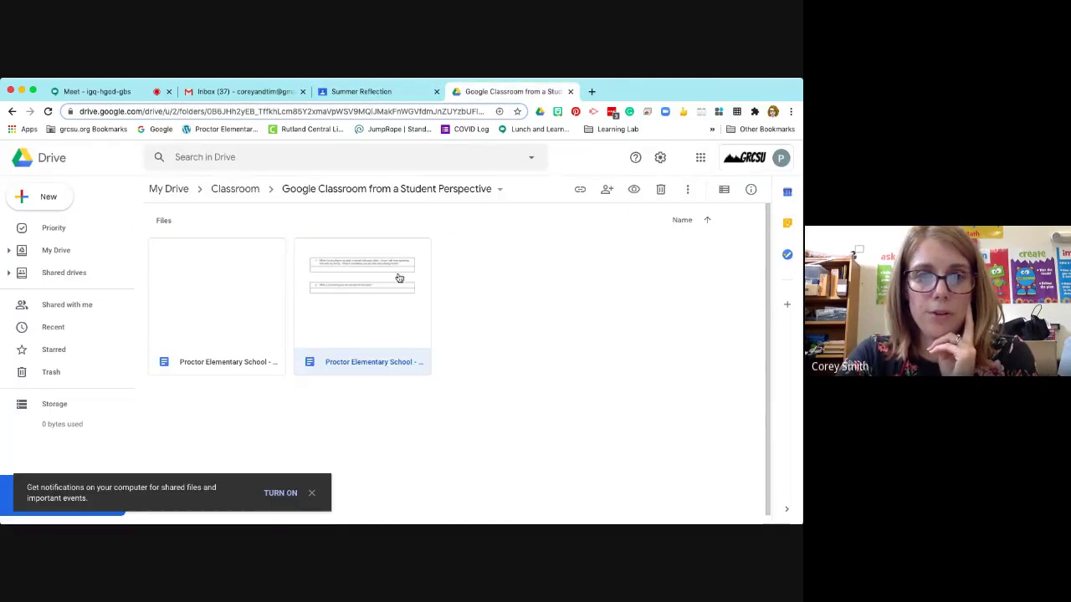
double_click(382, 318)
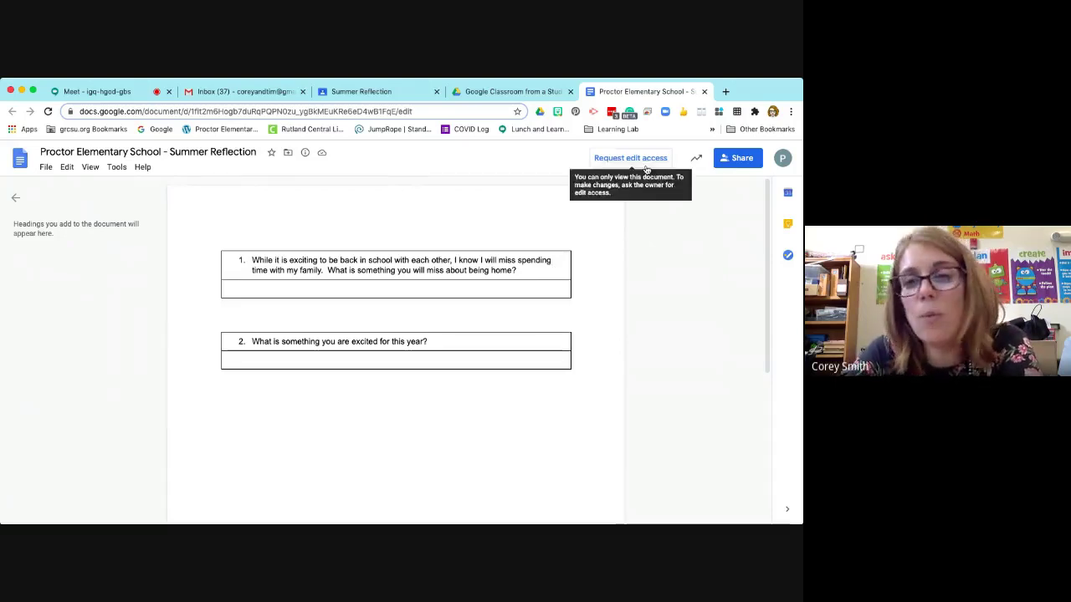
left_click(703, 91)
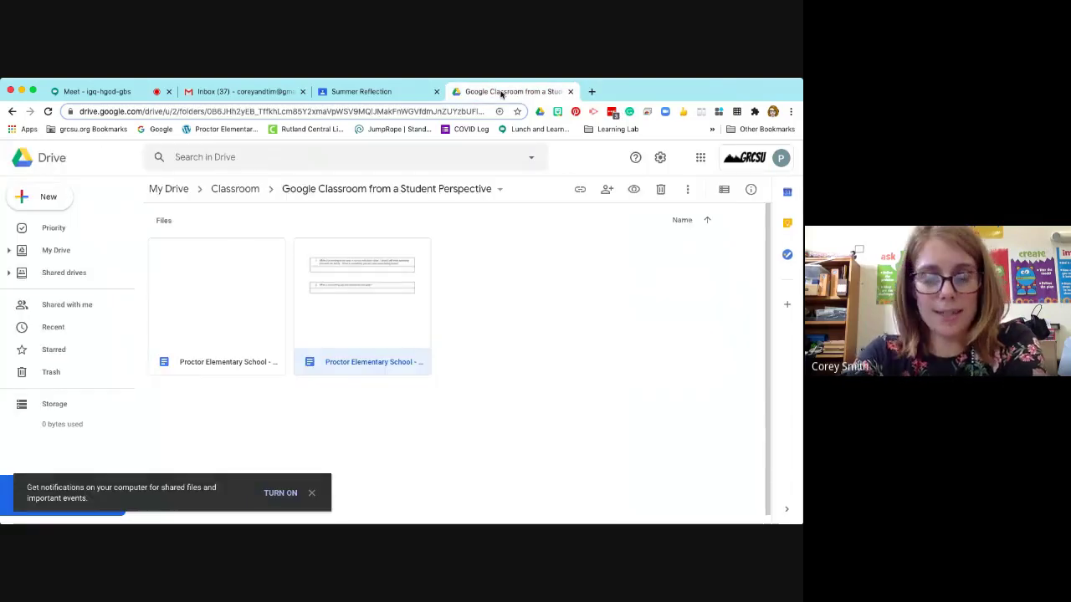
left_click(371, 92)
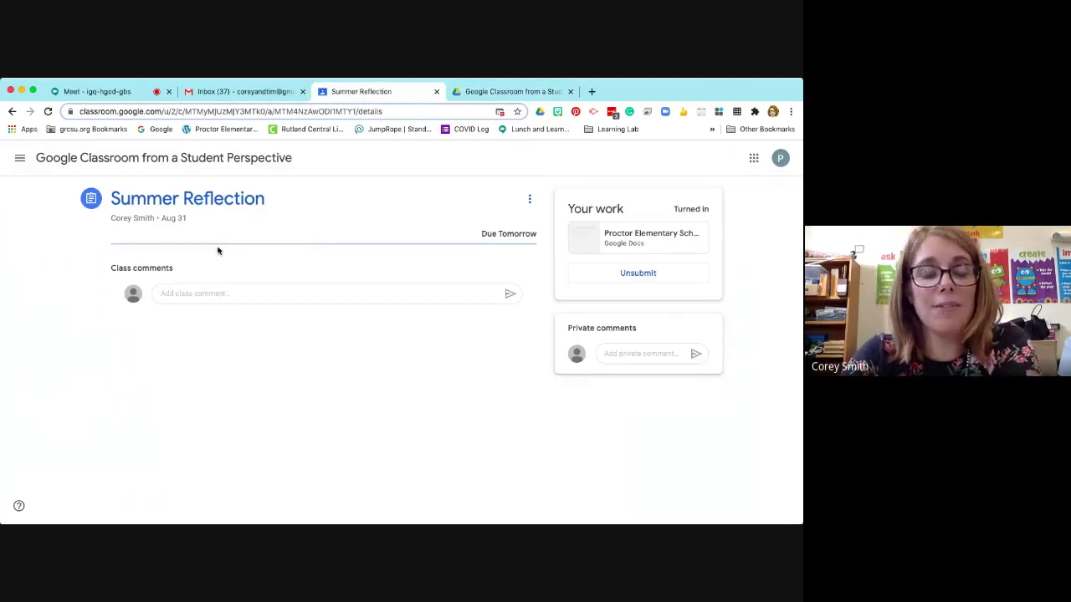
Step: Unsubmit the Summer Reflection assignment, then reopen its document from the class Drive folder and return to the assignment
left_click(635, 274)
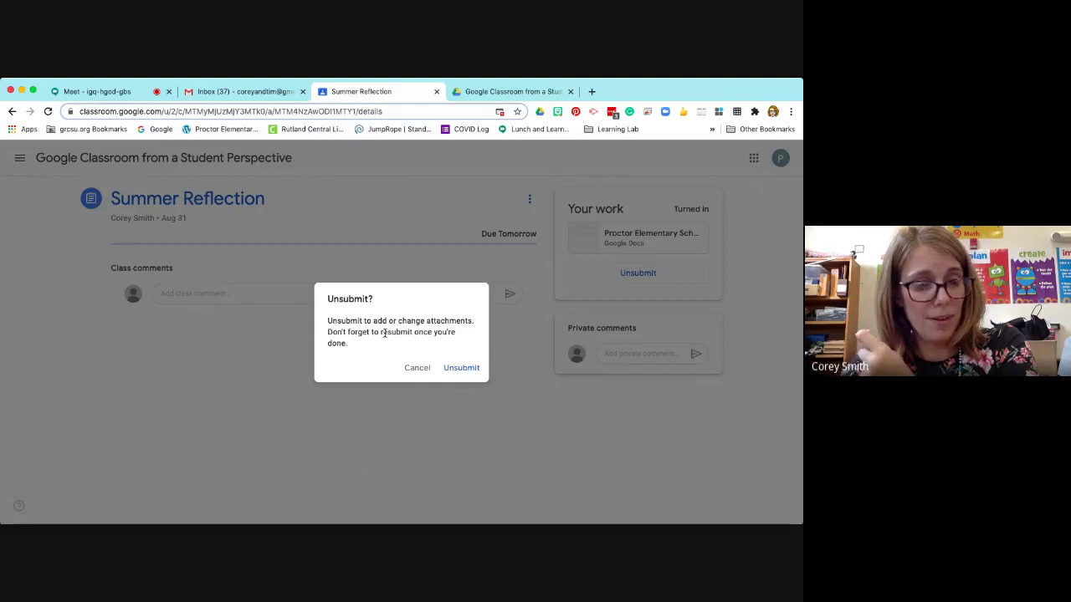
left_click(462, 372)
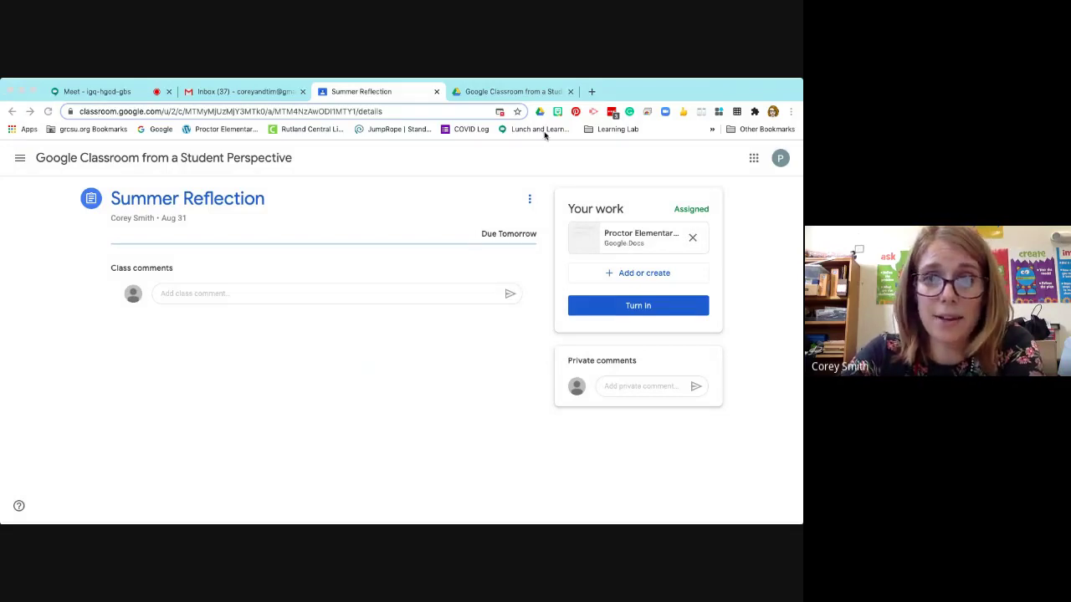
left_click(506, 93)
double_click(348, 355)
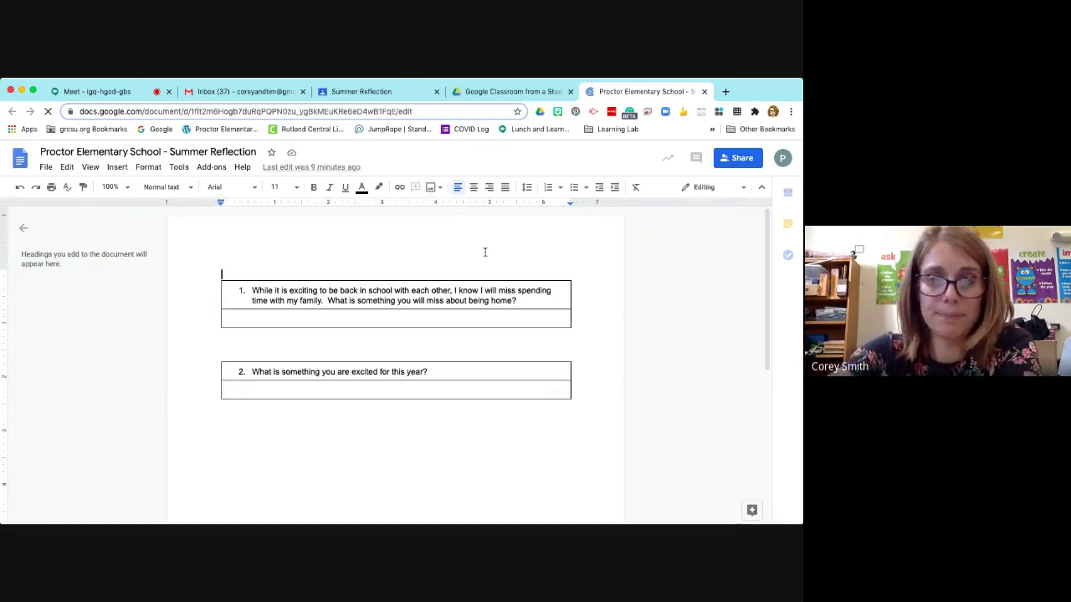
left_click(381, 94)
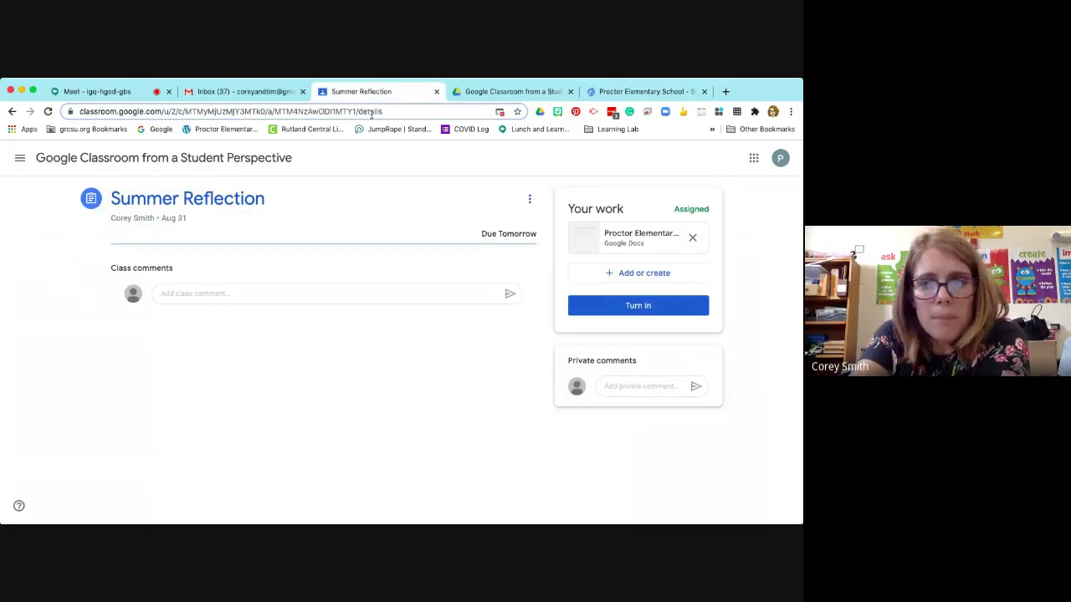
Step: Open an email draft to the teacher from the class's People page, then close it unsent and stay on that page
left_click(120, 159)
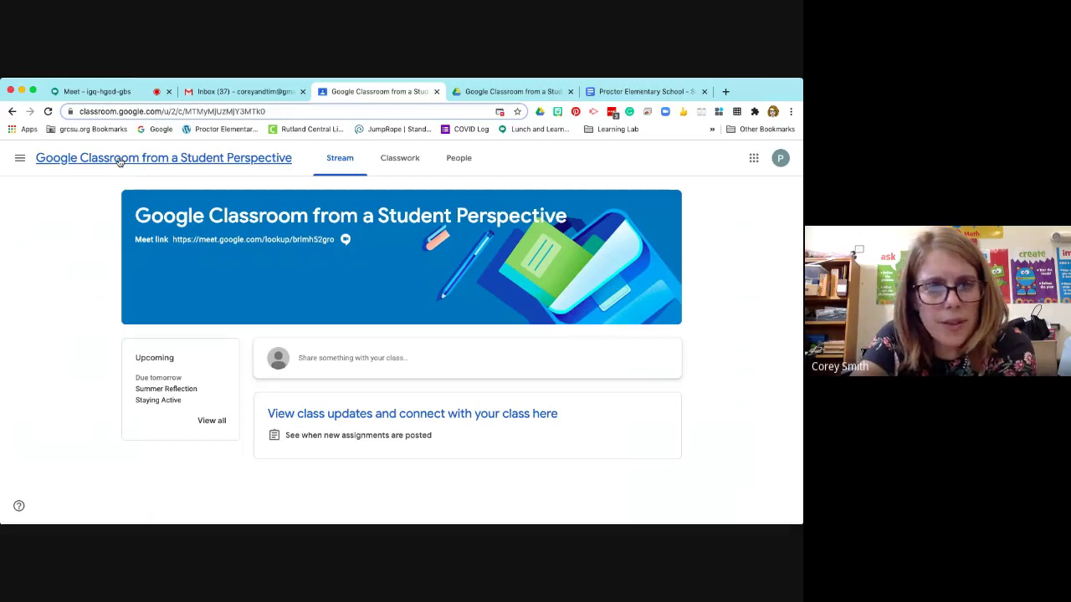
left_click(463, 162)
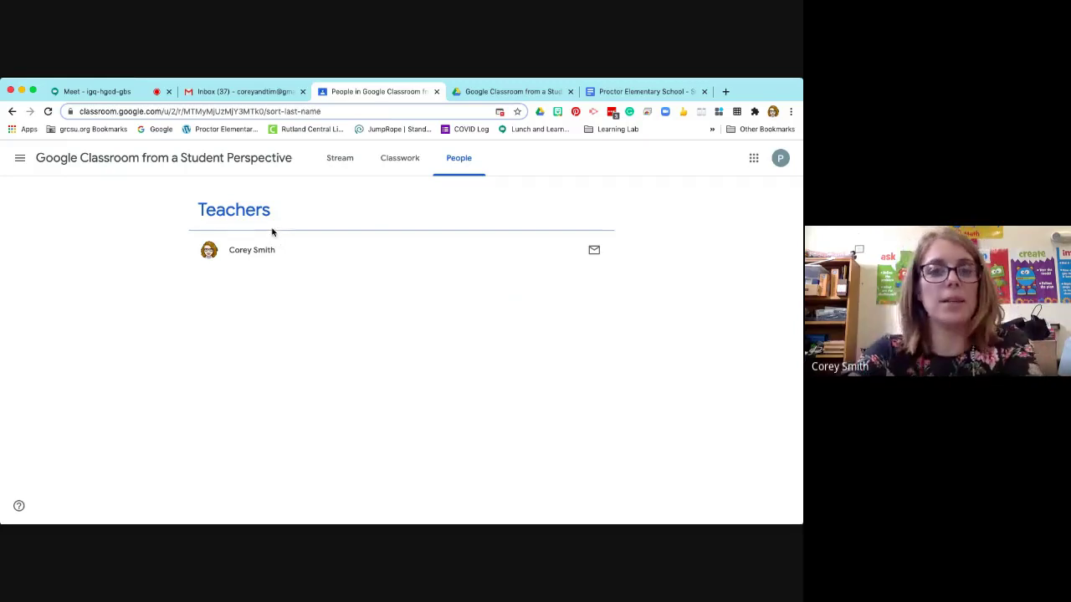
left_click(594, 251)
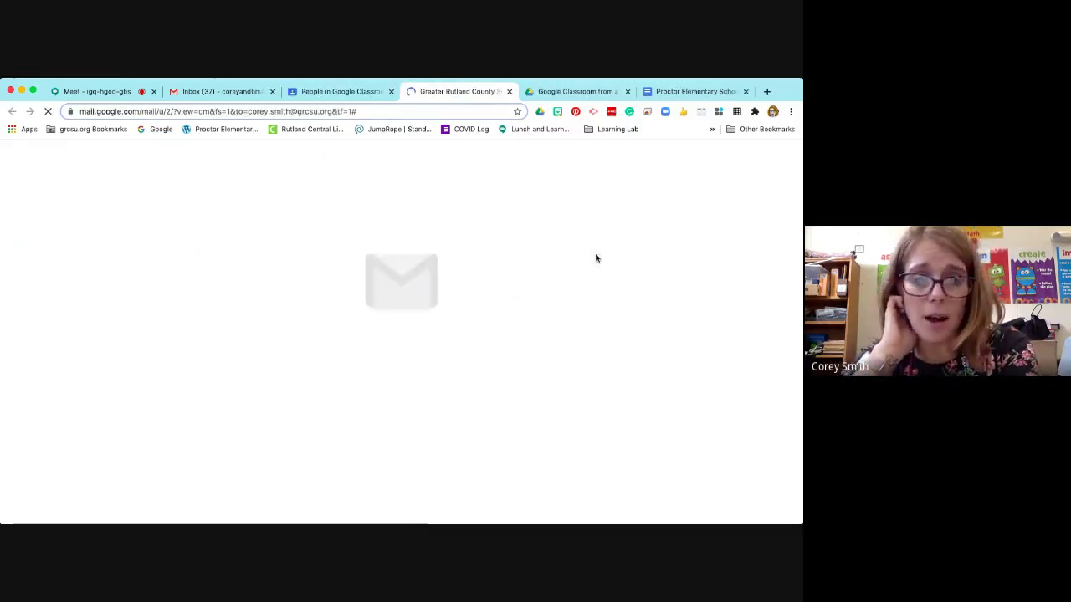
left_click(307, 94)
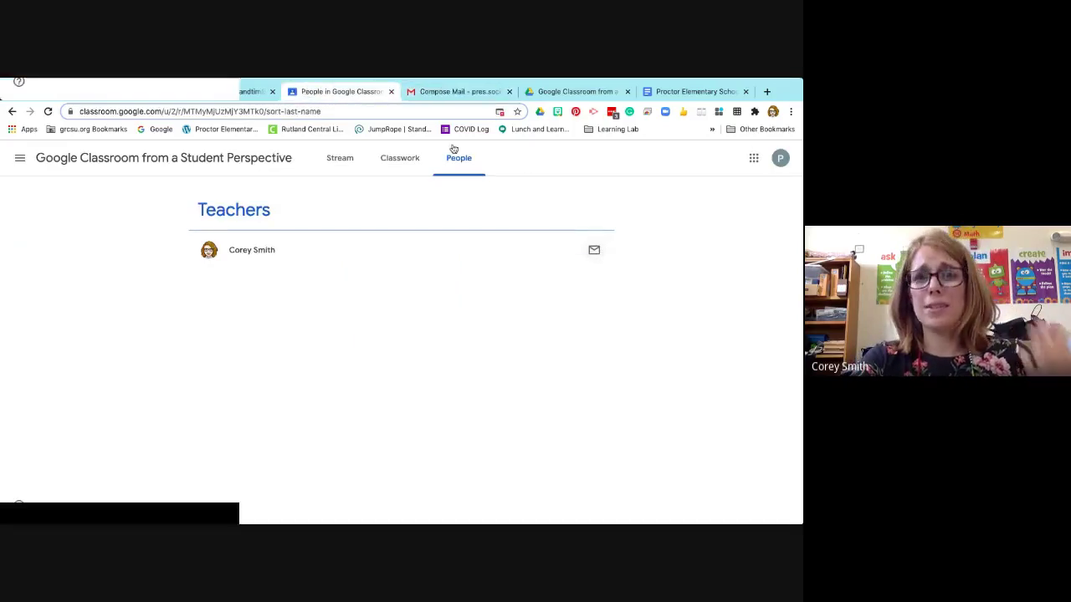
left_click(436, 92)
left_click(349, 92)
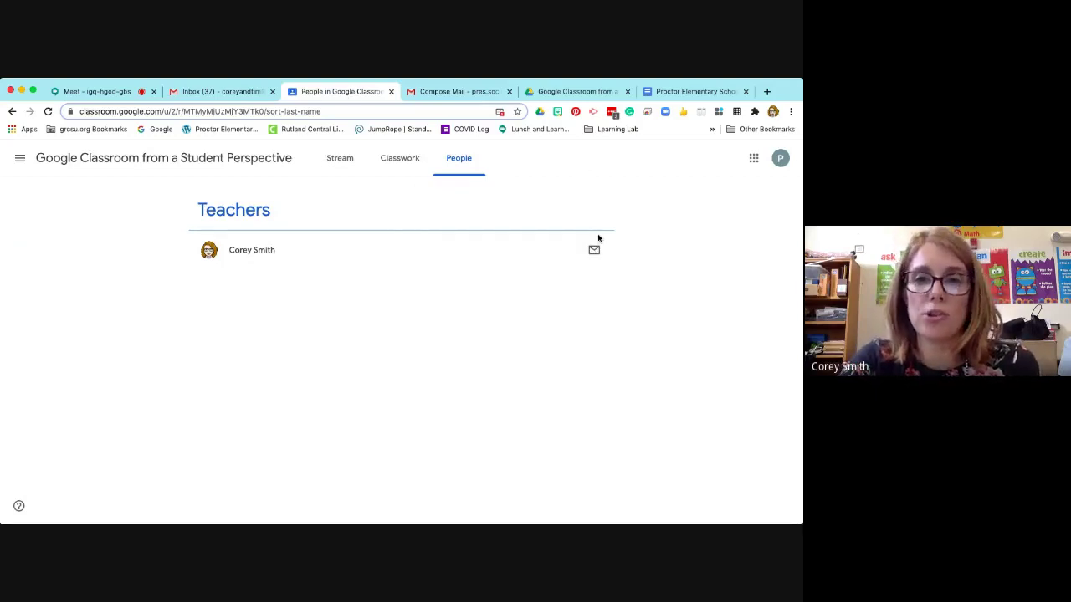
left_click(507, 92)
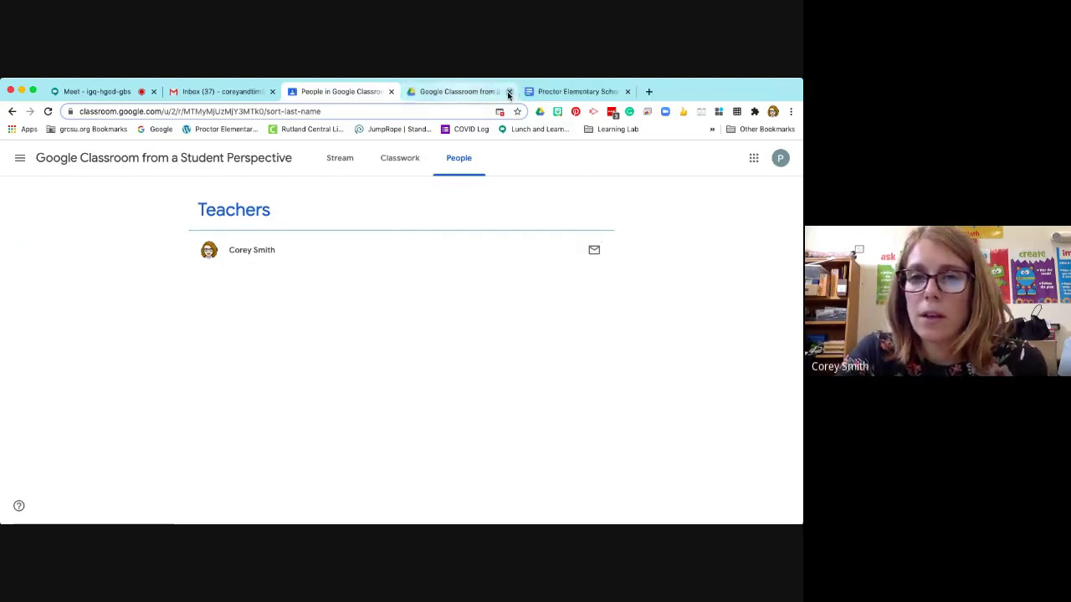
Step: Check the Google Meet call, then close the open Summer Reflection document and the class Drive folder
left_click(94, 92)
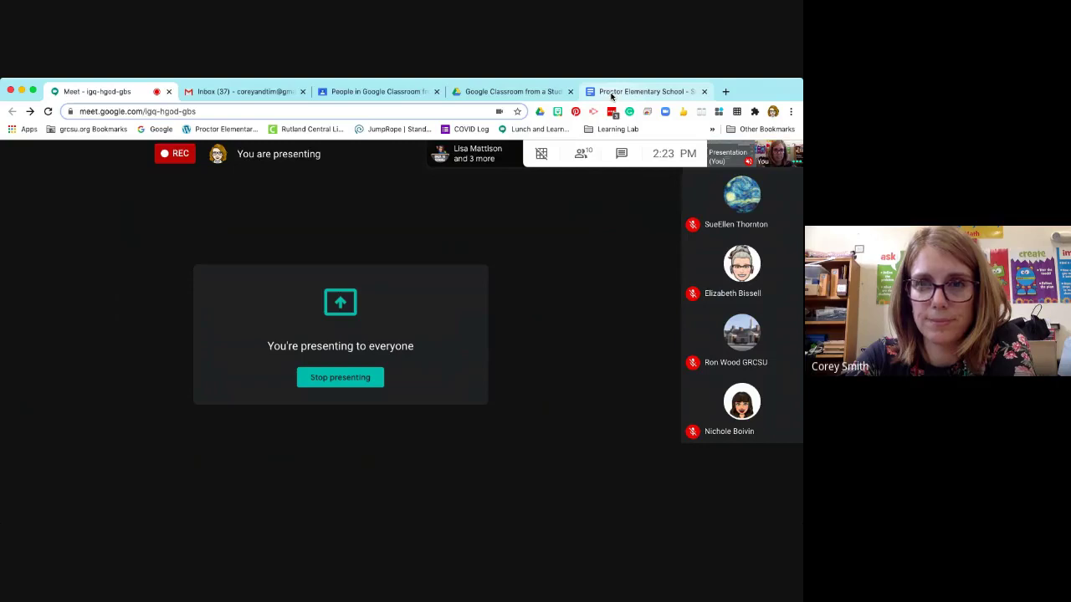
left_click(703, 92)
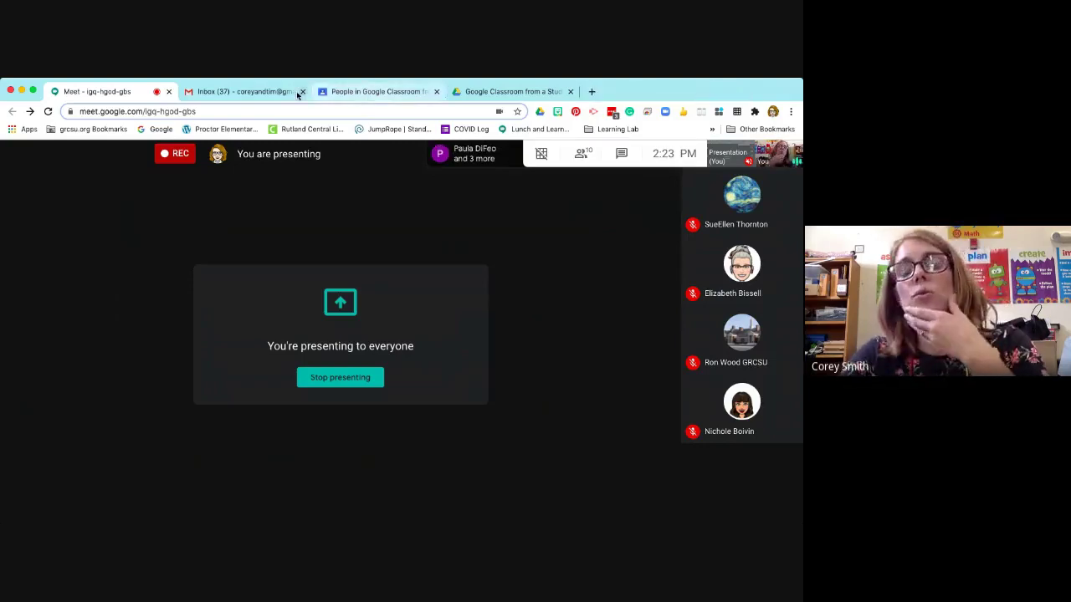
left_click(515, 93)
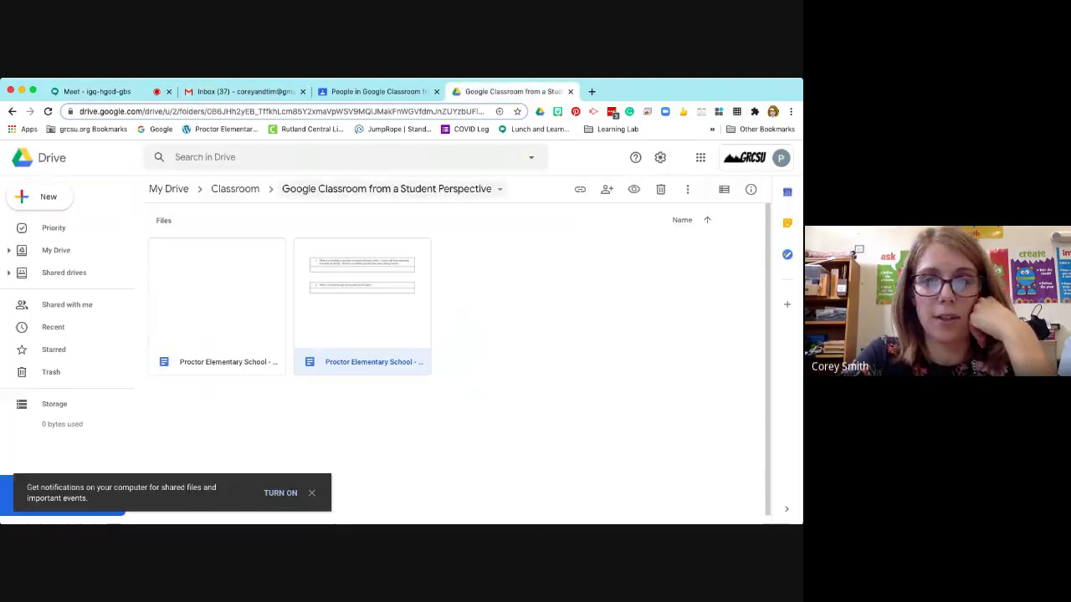
left_click(569, 93)
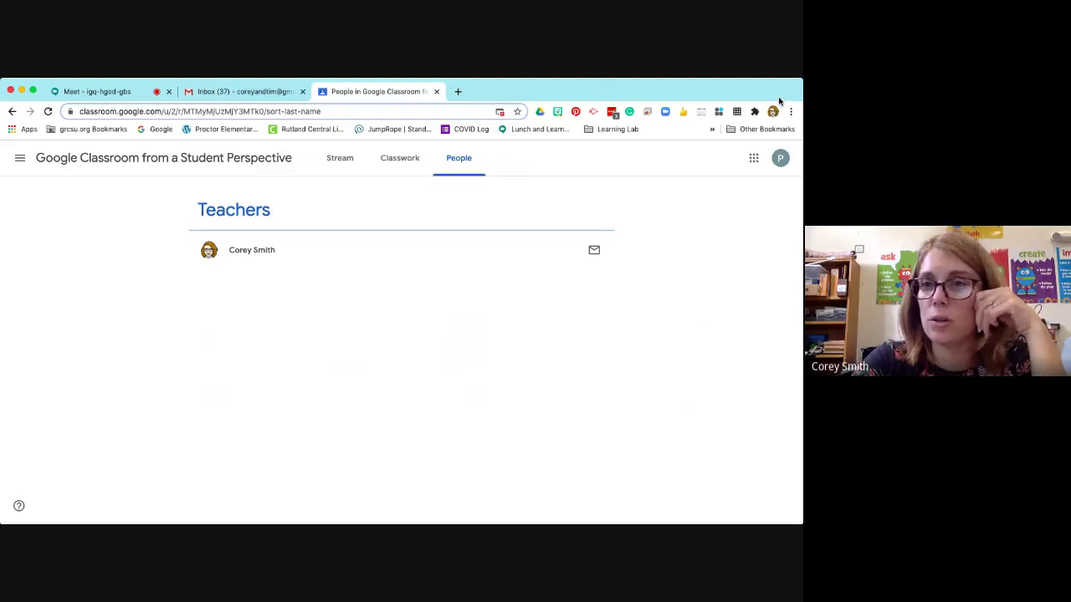
Step: Switch to the guardian's Gmail inbox, view the Sep 2 Google Classroom daily summary email, and return to the inbox
left_click(233, 94)
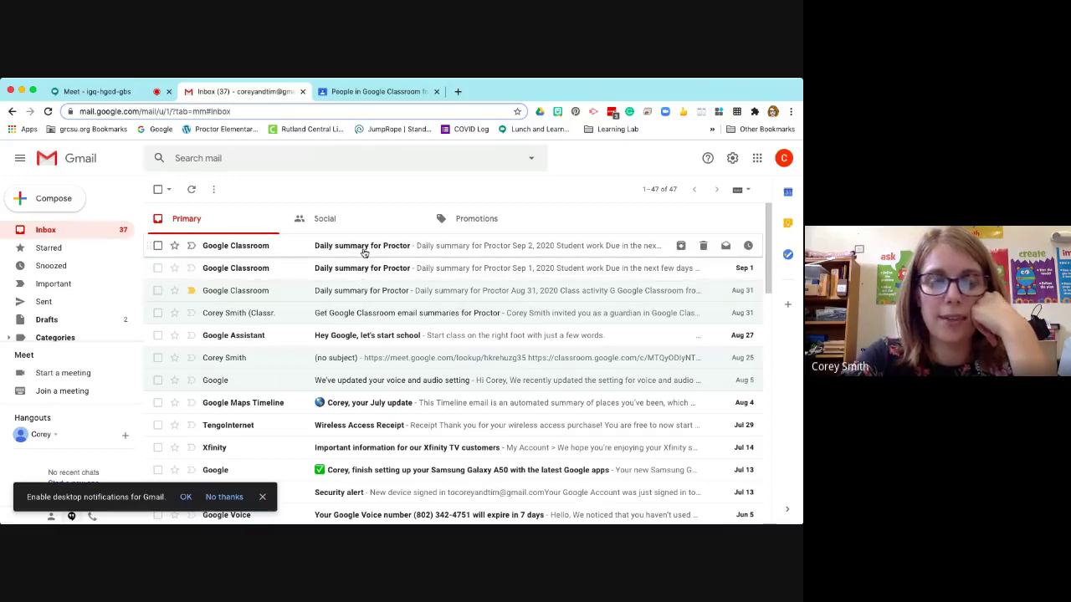
left_click(364, 251)
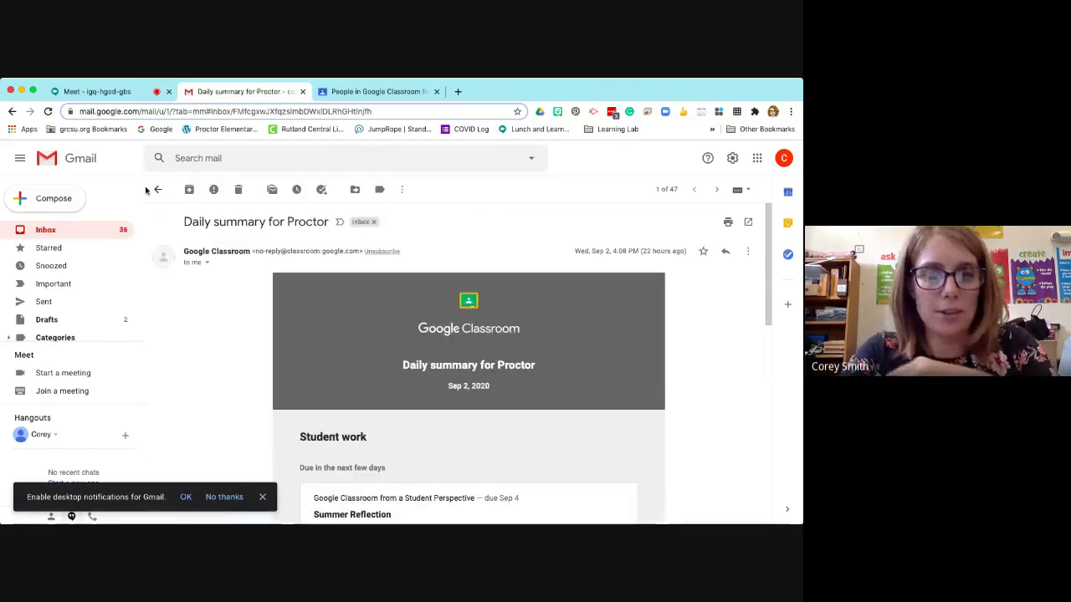
left_click(157, 190)
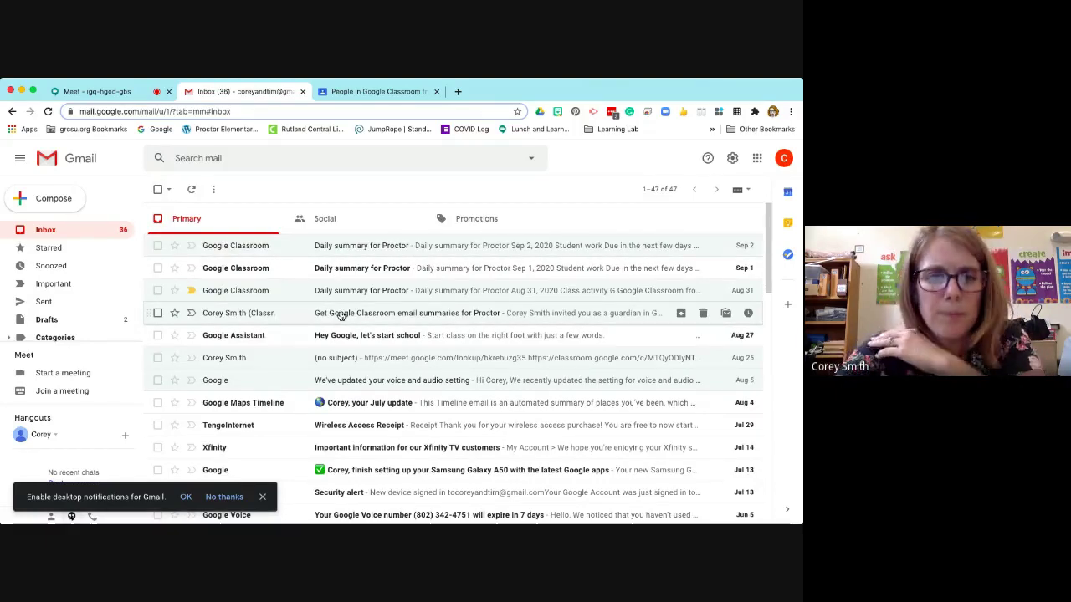
Step: Read through the Google Classroom guardian invitation email about email summaries, then return to the inbox
left_click(342, 316)
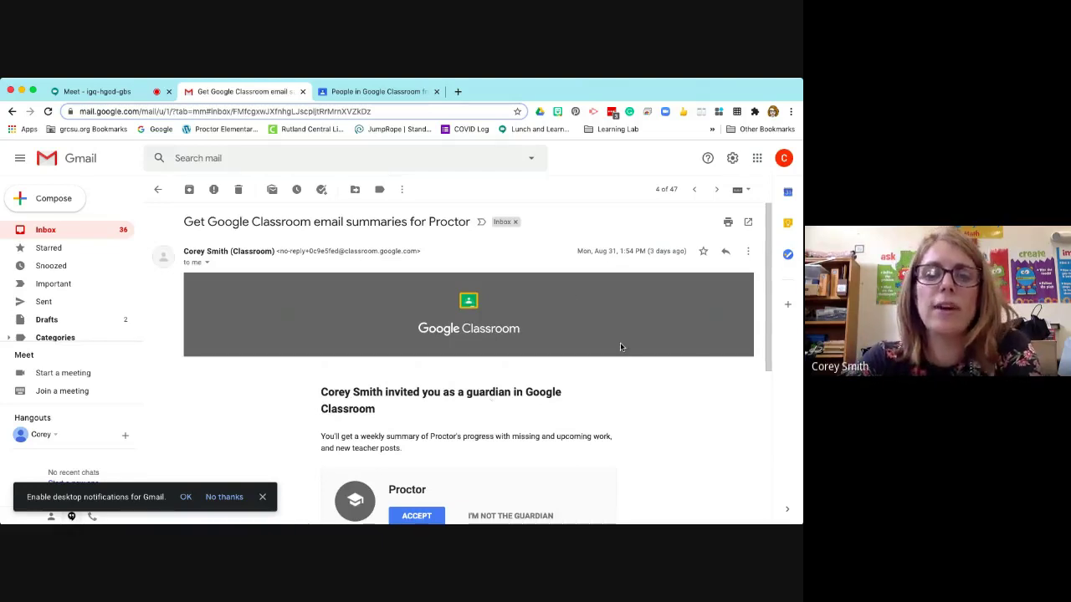
scroll(620, 346, "down", 2)
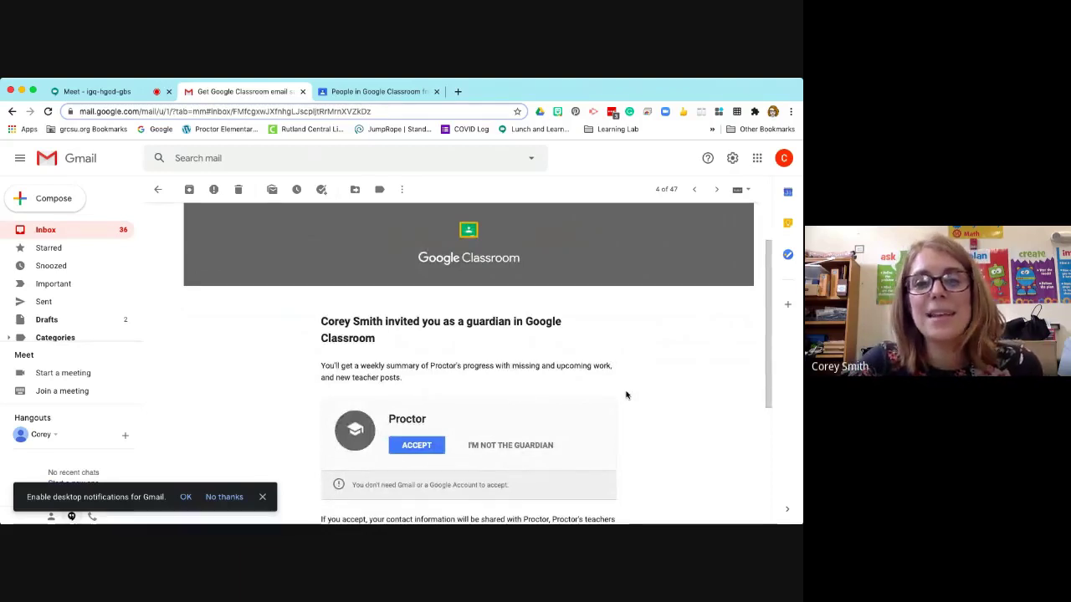
scroll(626, 394, "down", 2)
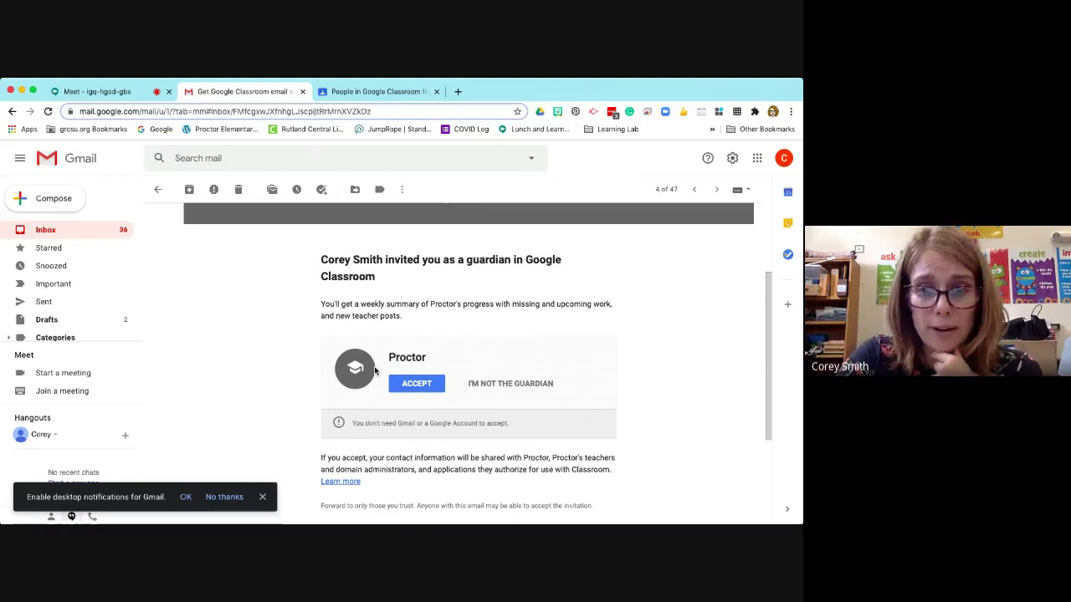
scroll(375, 370, "down", 2)
scroll(376, 371, "up", 5)
left_click(159, 189)
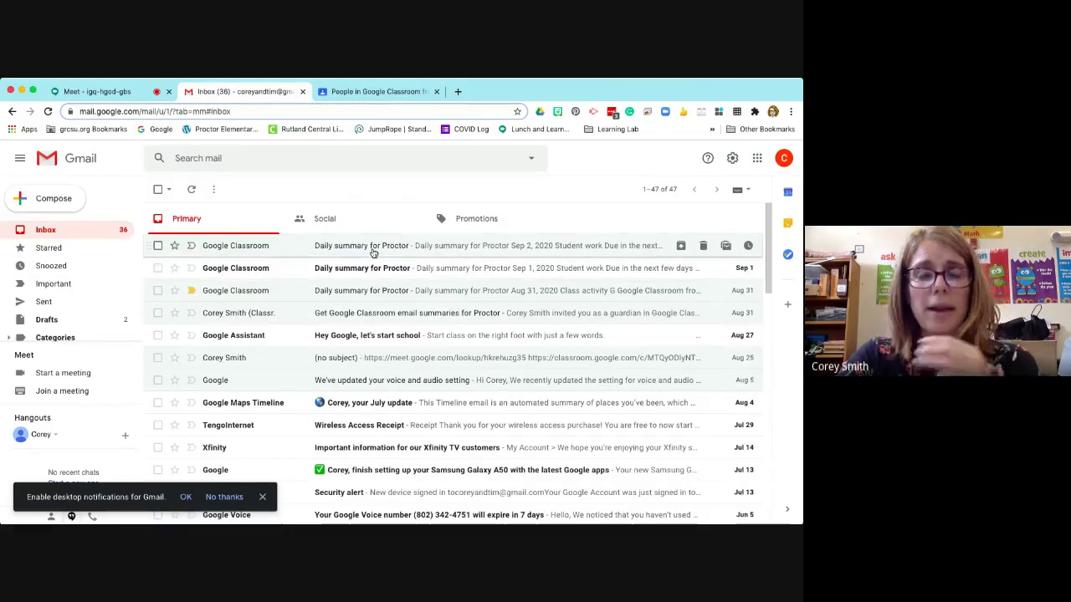
Step: Reopen the Sep 2 Google Classroom daily summary email and dismiss the desktop notifications prompt
left_click(373, 247)
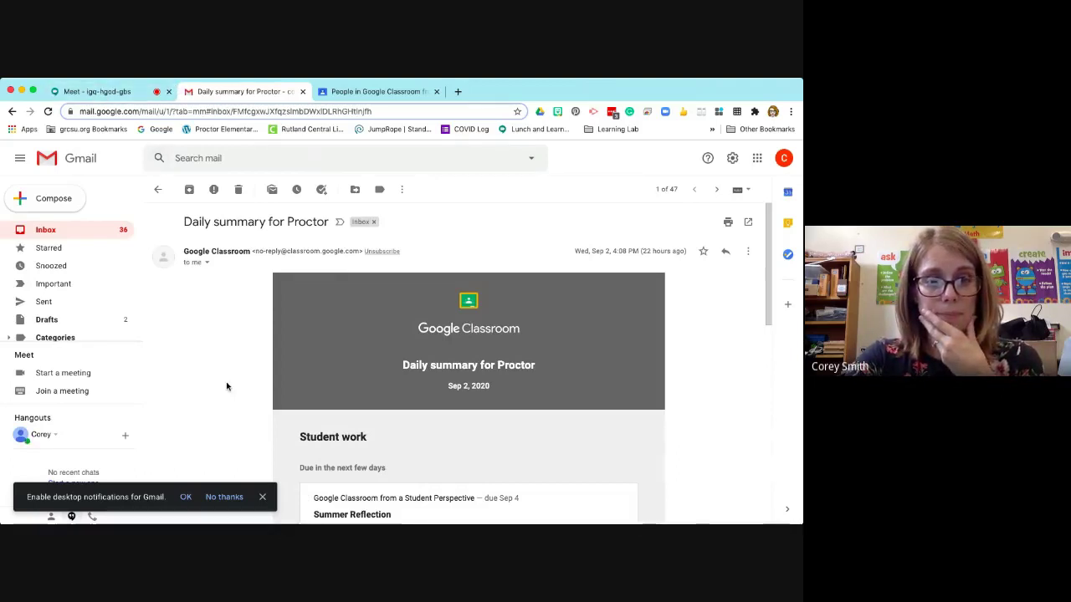
left_click(262, 497)
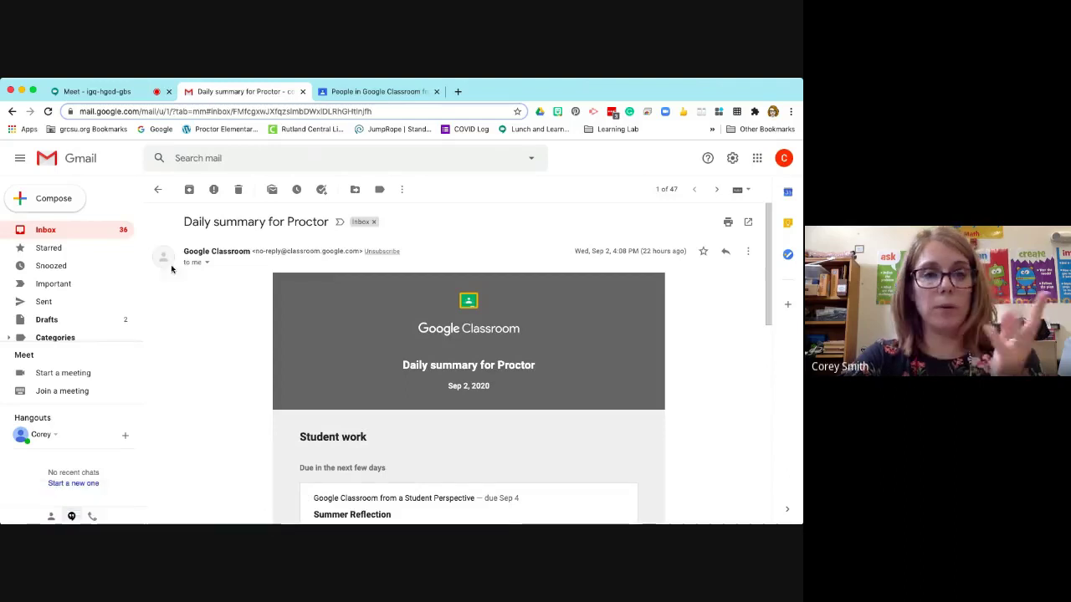
Step: Read the participant's question in the Google Meet chat, then switch to the student's Classroom People page
left_click(113, 92)
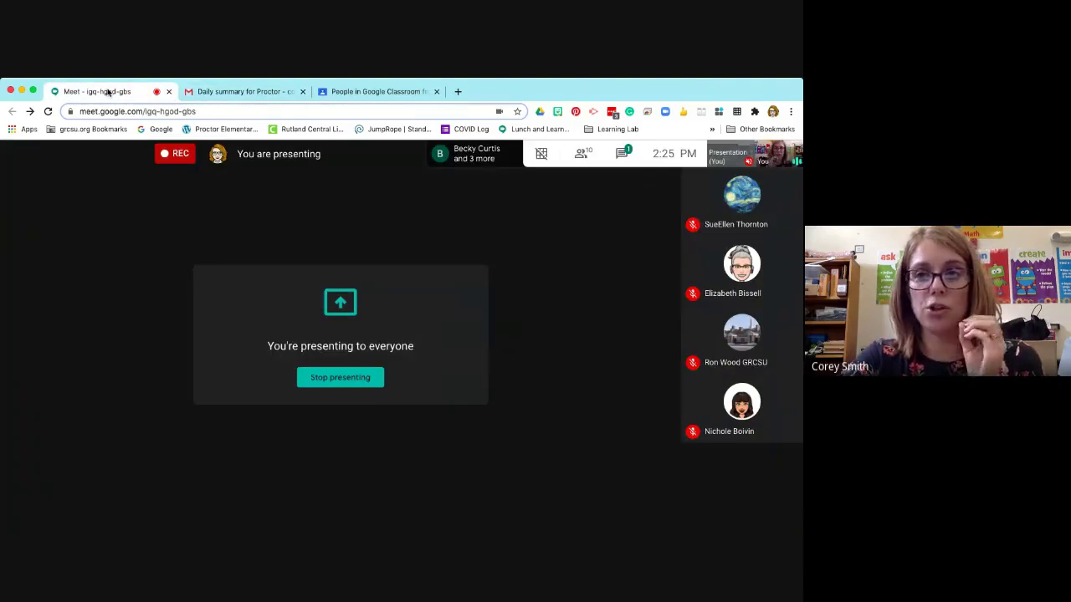
left_click(621, 153)
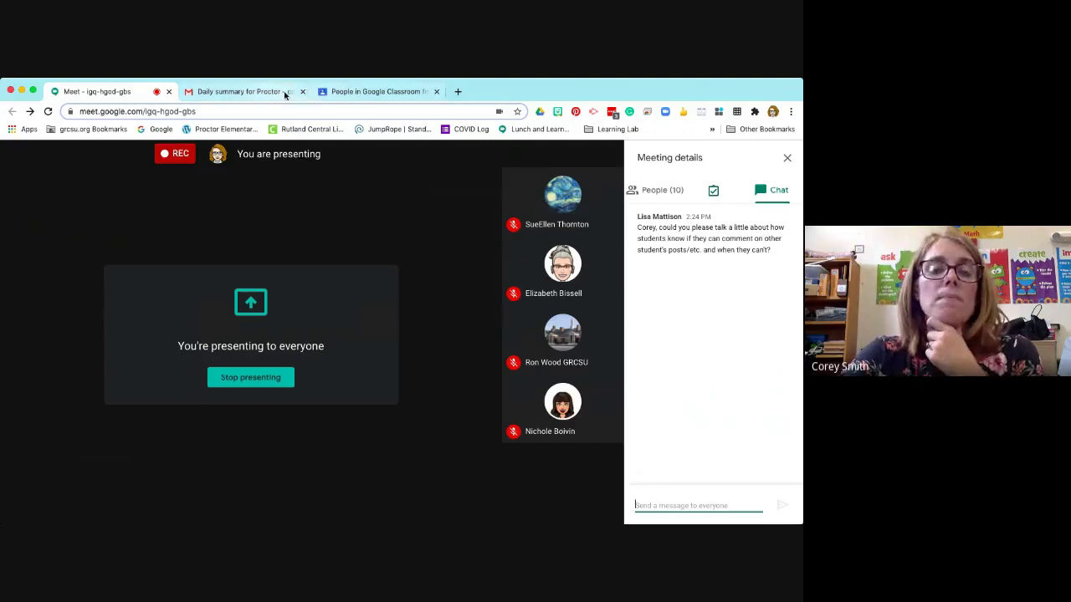
left_click(357, 91)
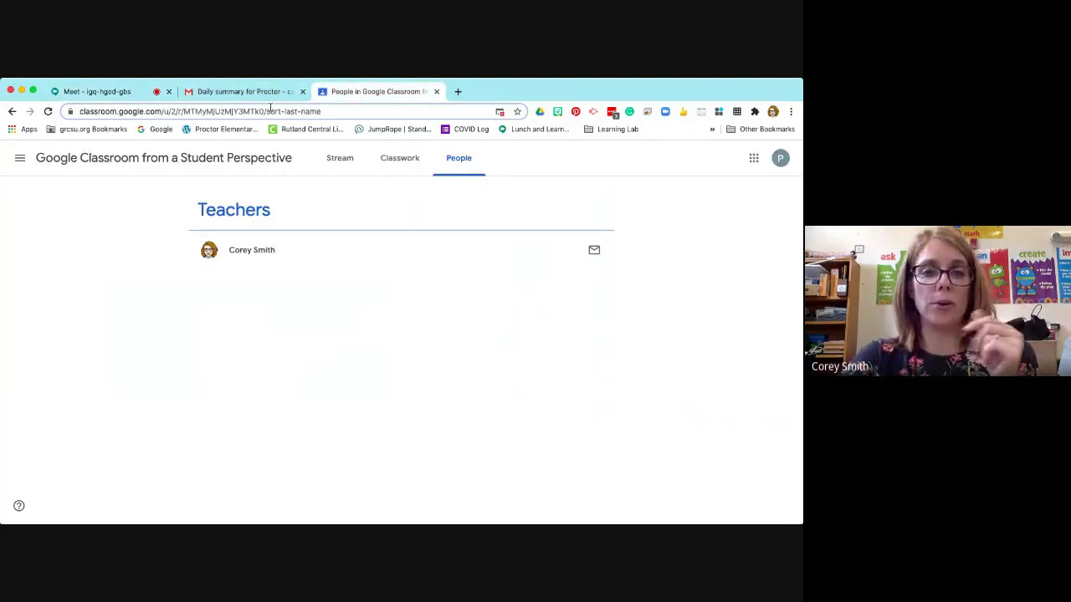
Step: Return to the Sep 2 daily summary email in Gmail and read through its student work section to the settings and unsubscribe options
left_click(224, 94)
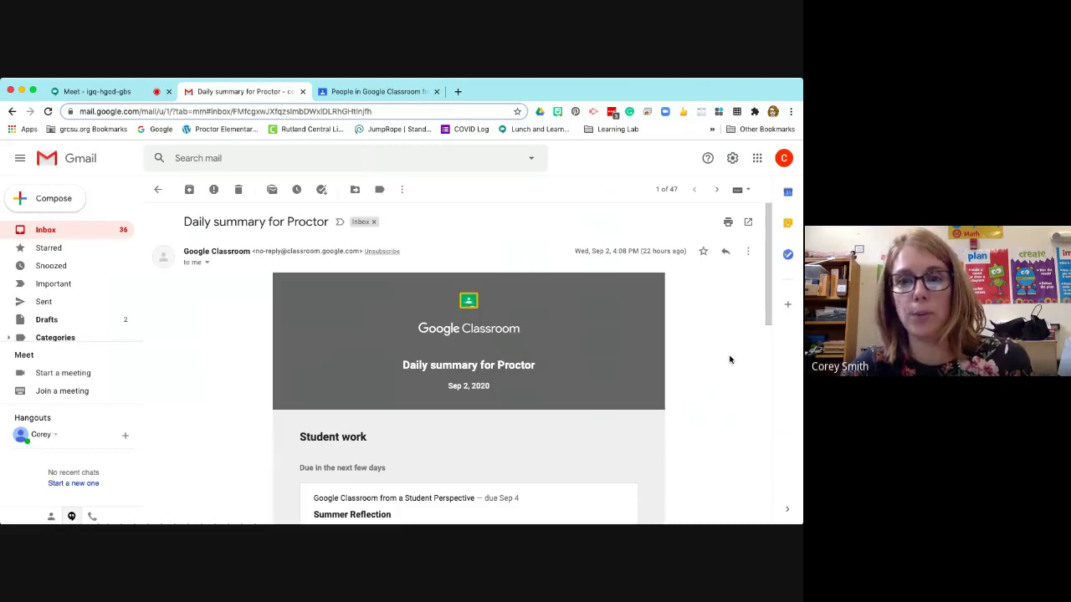
scroll(729, 360, "down", 2)
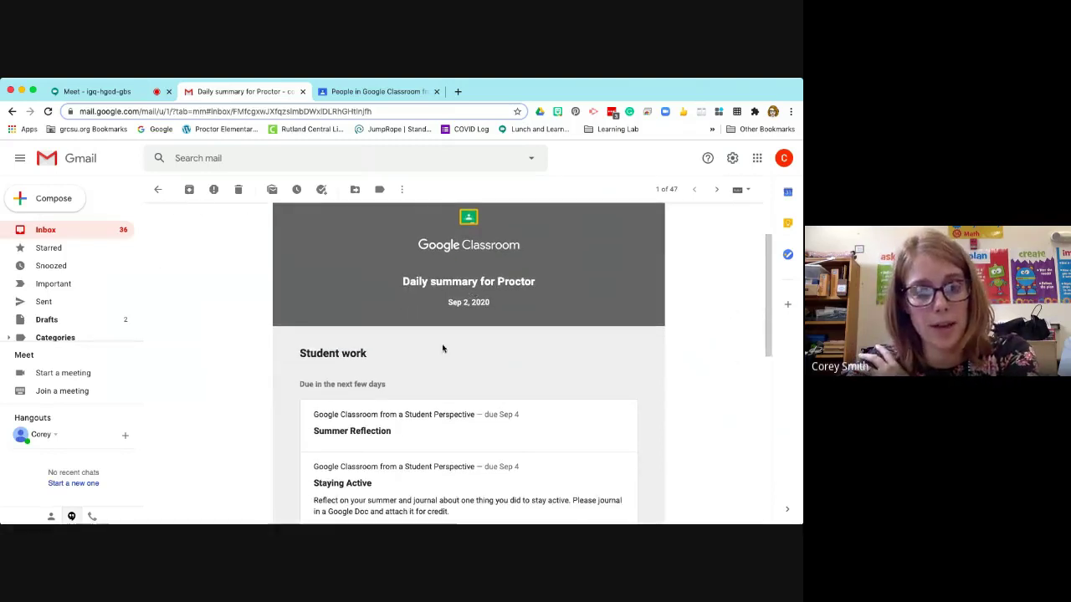
scroll(461, 299, "down", 2)
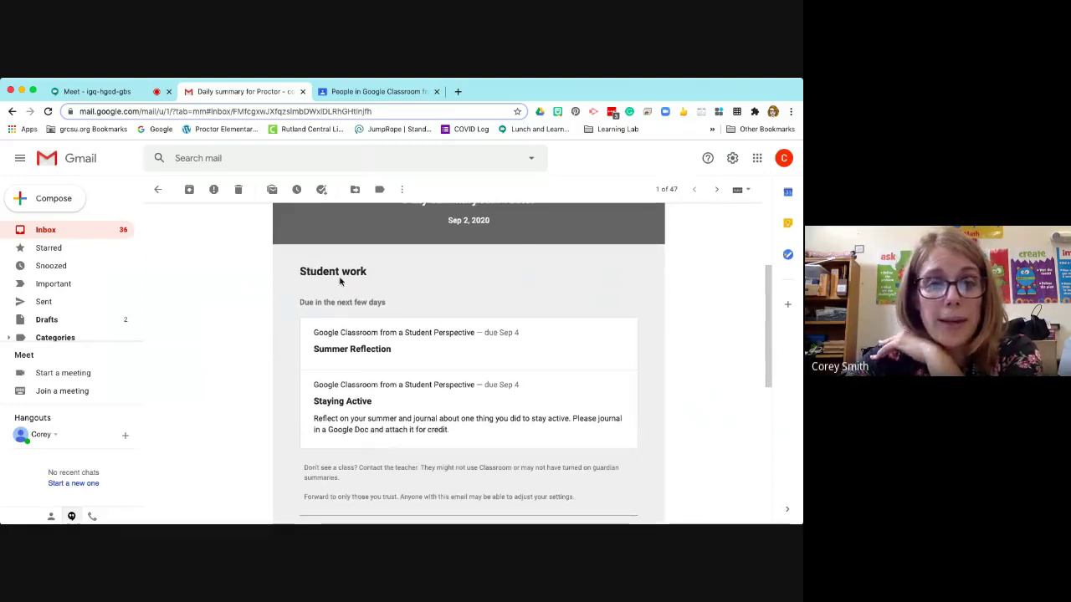
scroll(327, 306, "down", 2)
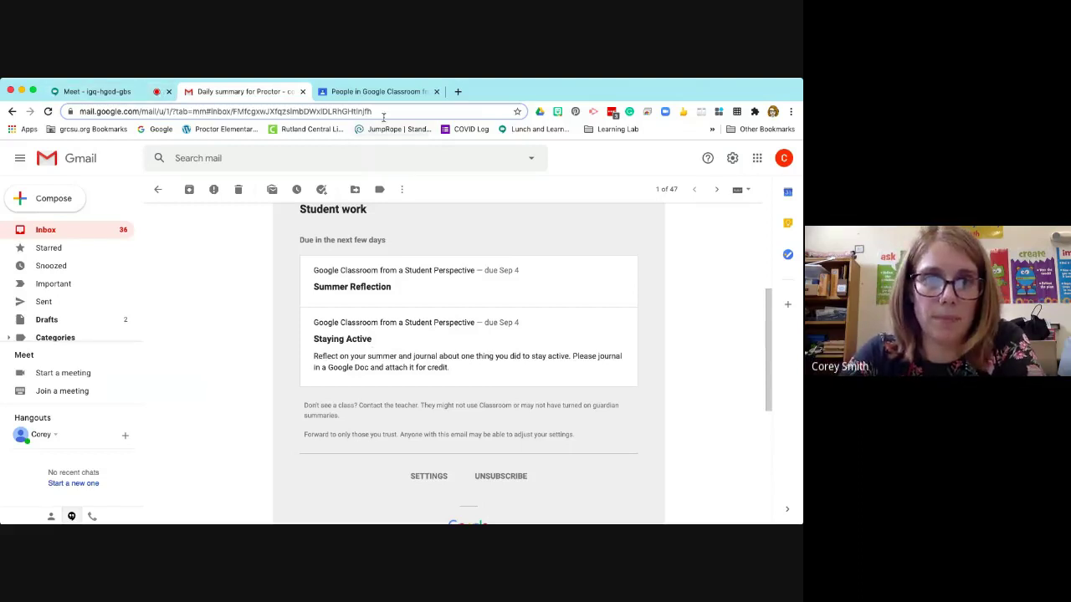
Step: Go back to the Google Meet call, close the chat, and check the presenting options
left_click(117, 93)
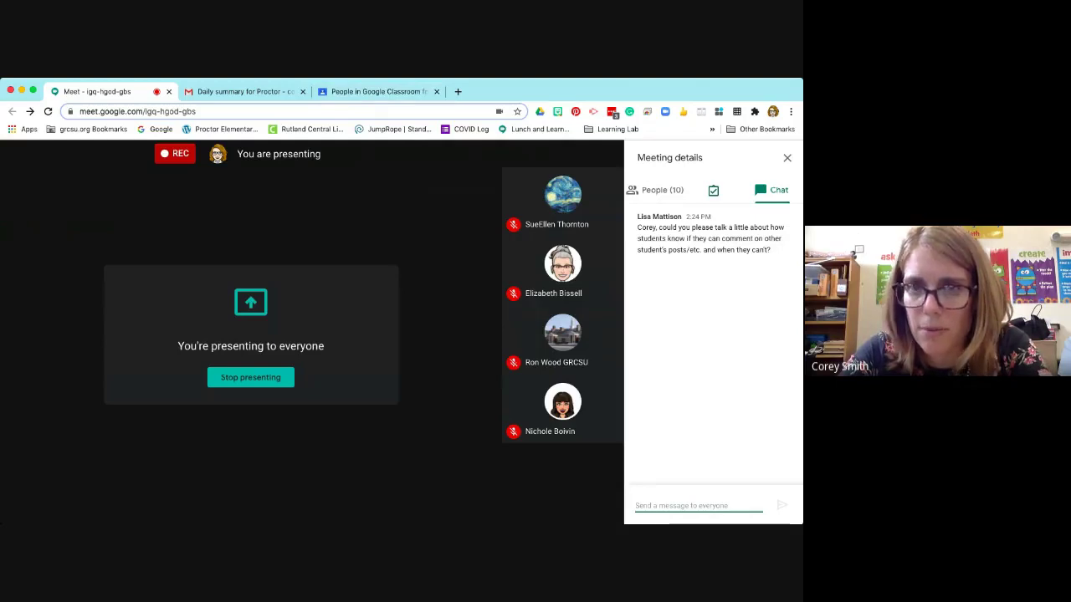
left_click(786, 157)
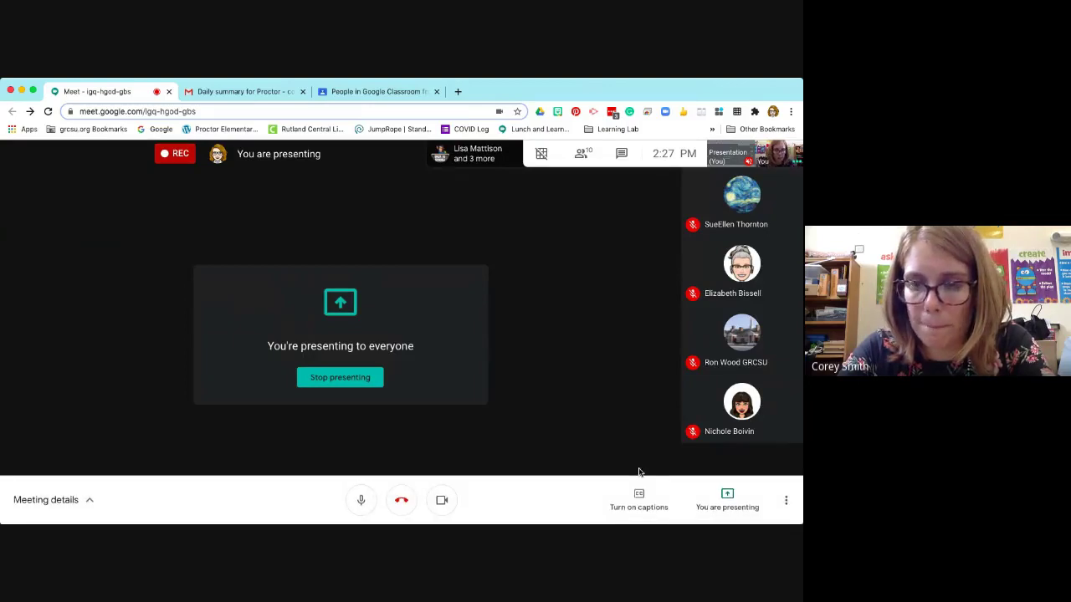
left_click(725, 499)
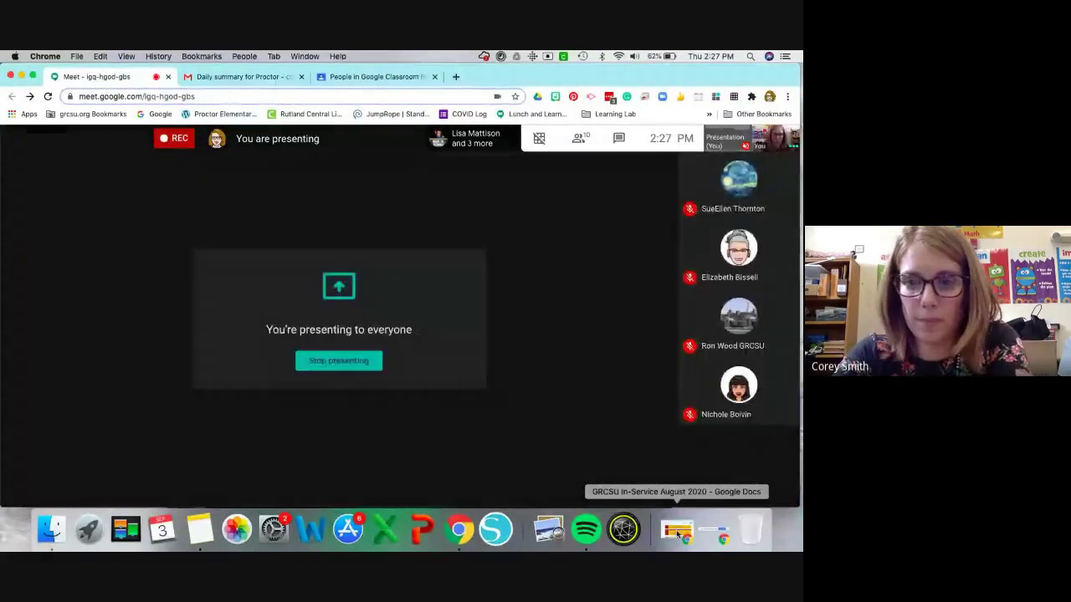
Step: In the GRCSU In-Service August 2020 browser window, open Google Classroom as the teacher and enter the Google Classroom from a Student Perspective class
left_click(678, 534)
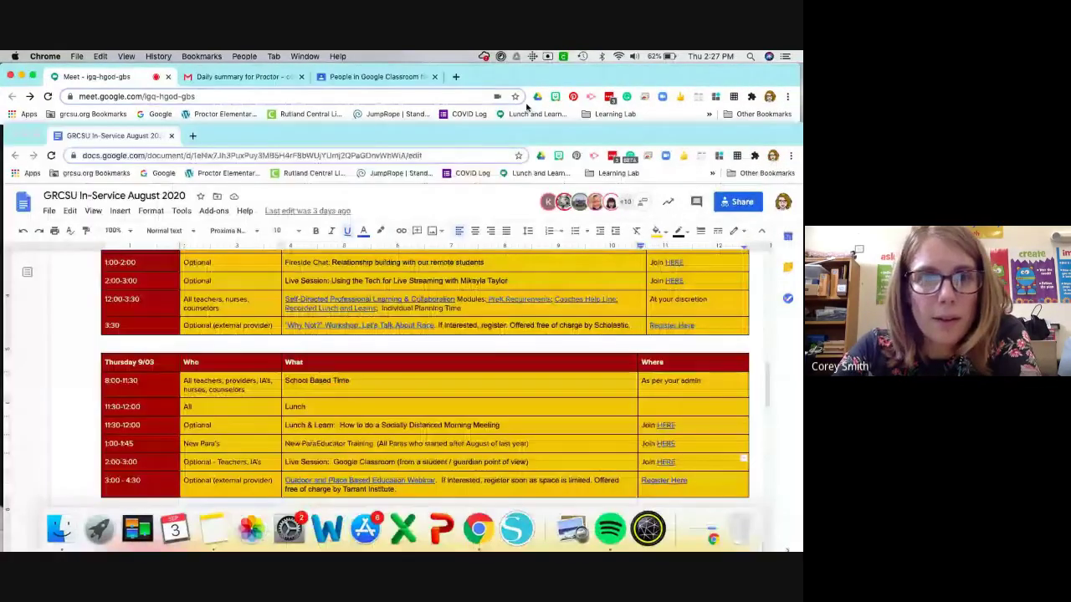
left_click_drag(235, 138, 235, 89)
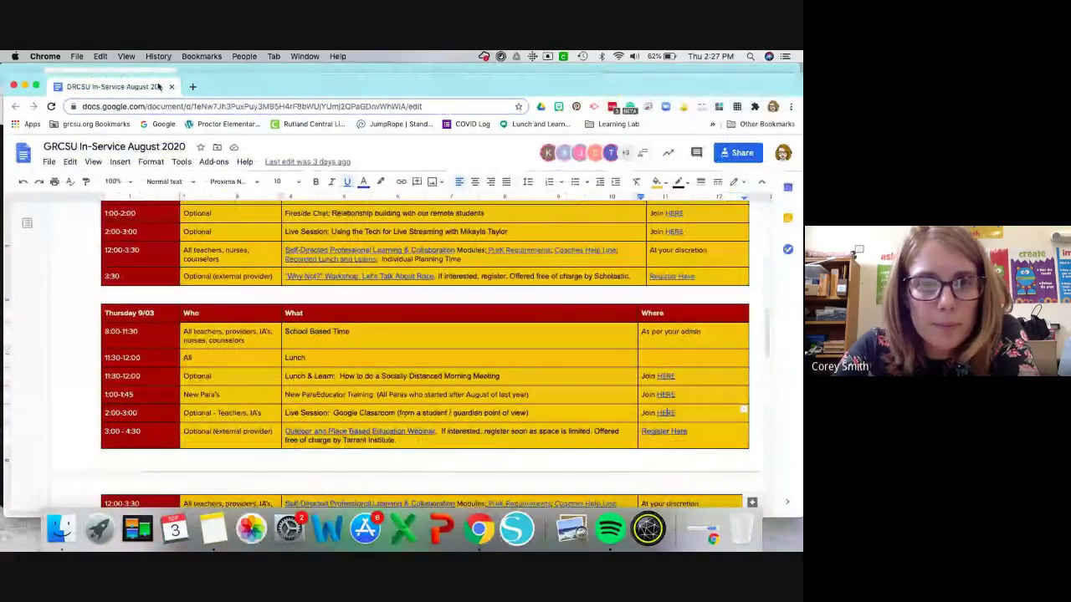
left_click(192, 86)
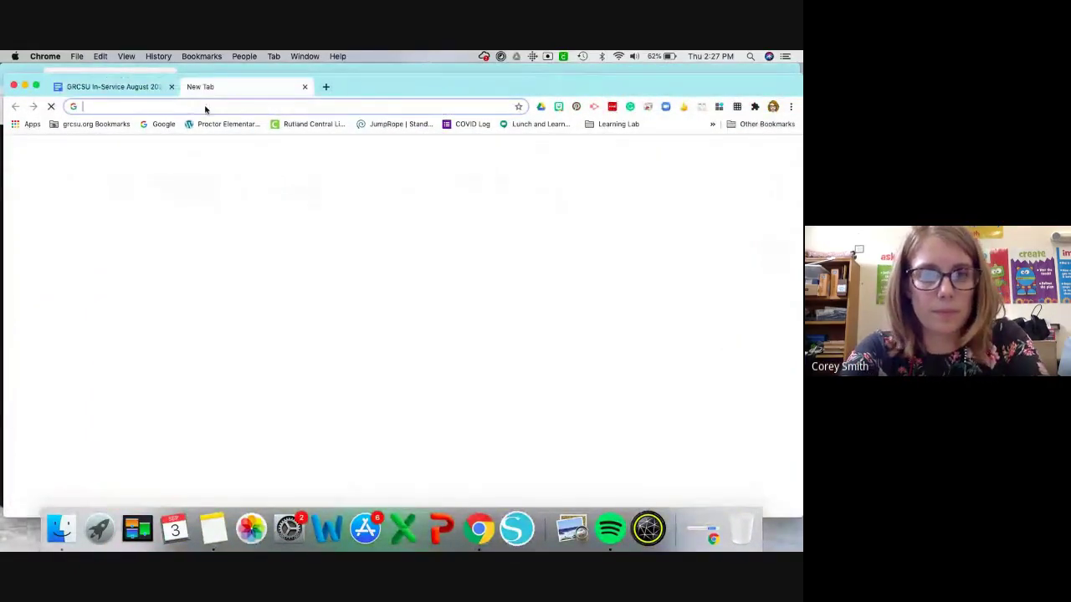
type("cla")
key("Return")
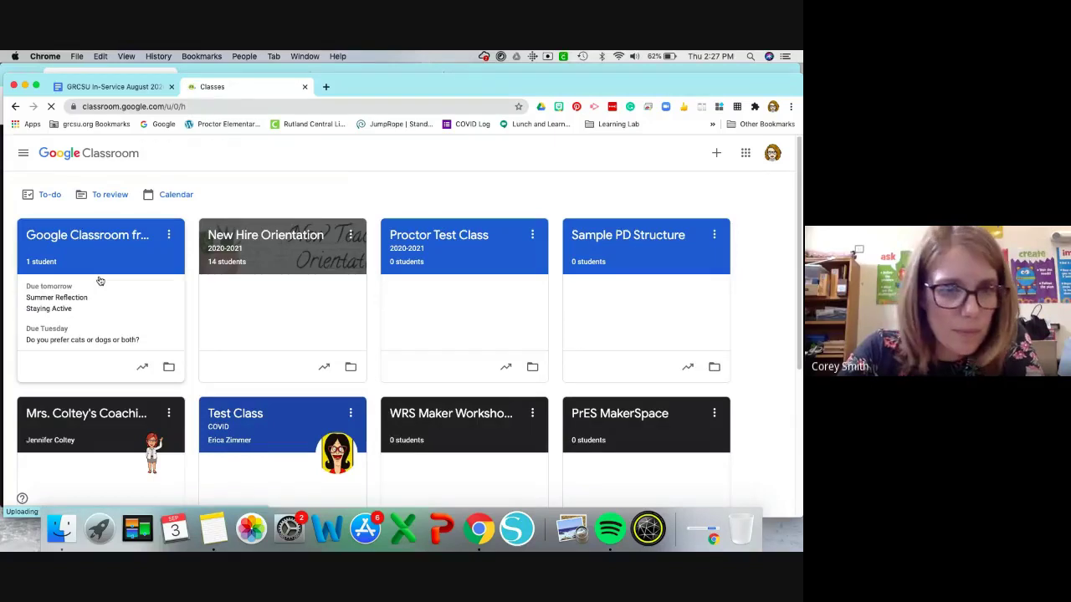
left_click(87, 237)
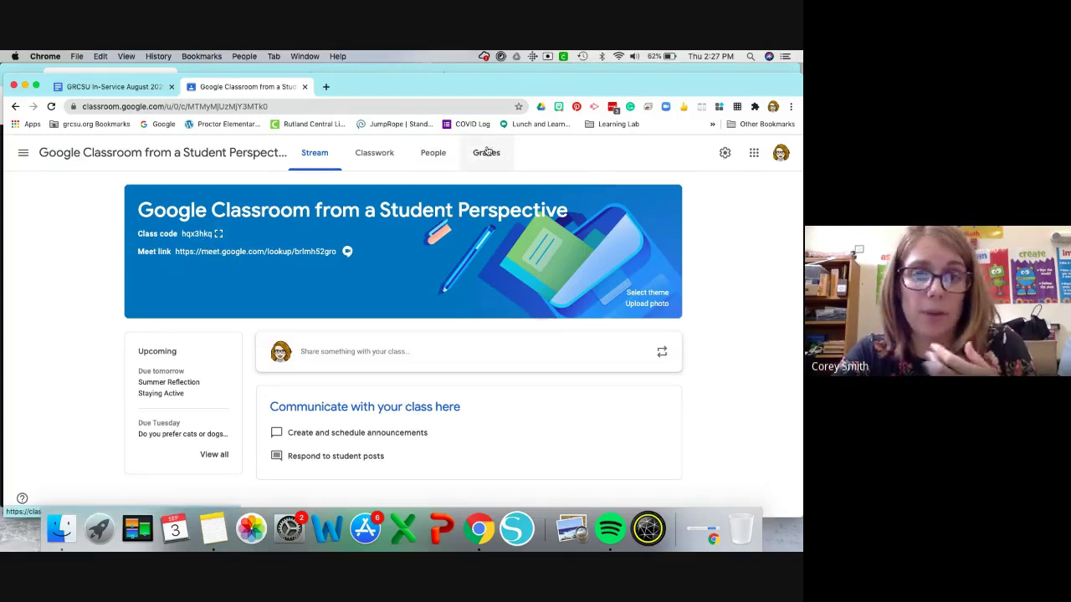
Step: Mute the student Proctor Elementary School in the class's people list
left_click(435, 162)
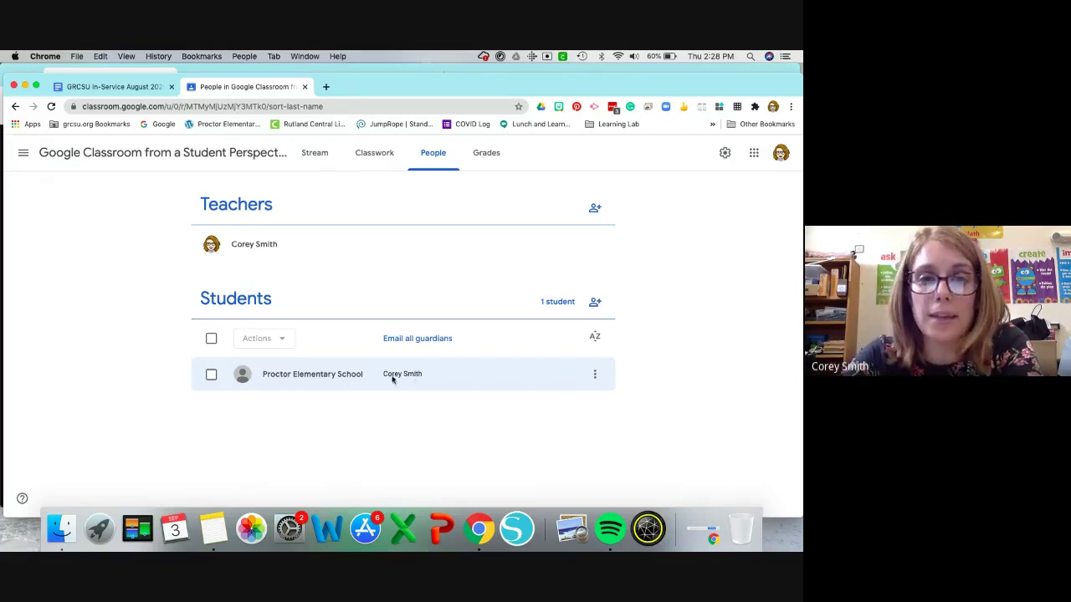
left_click(210, 377)
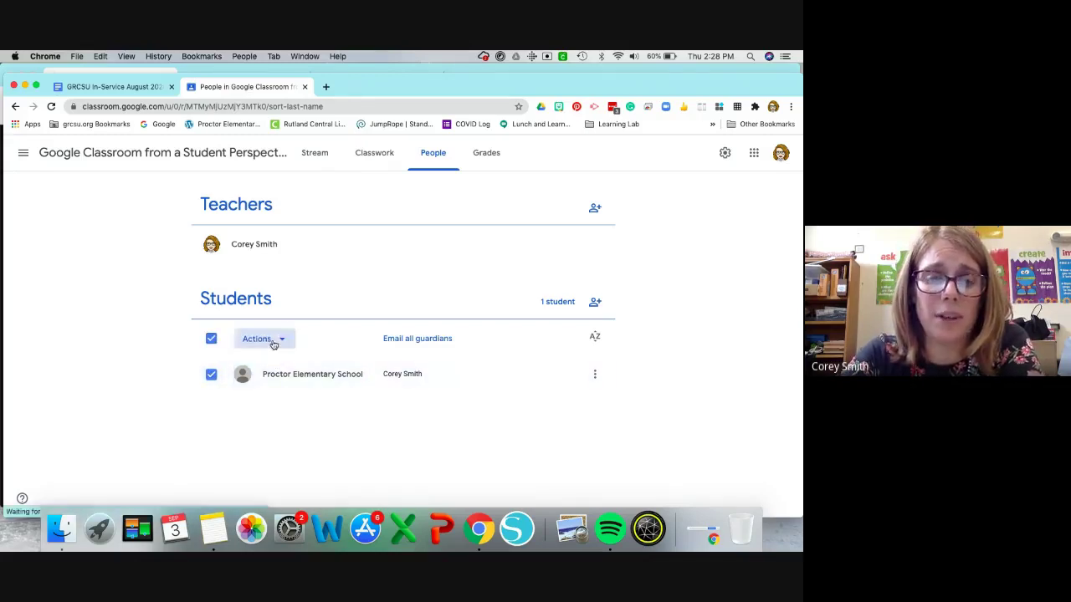
left_click(271, 340)
left_click(256, 413)
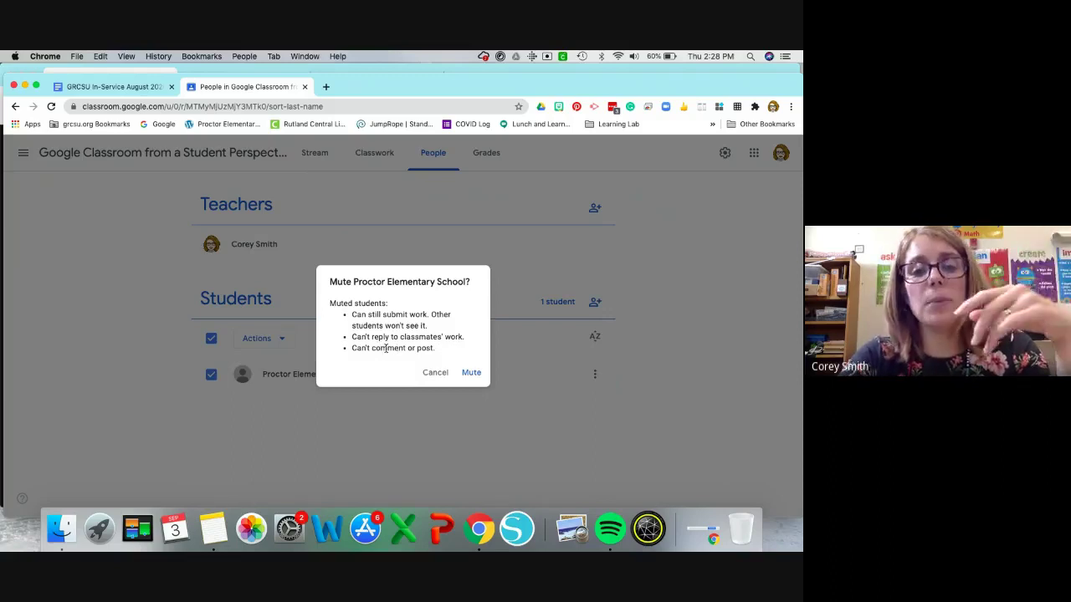
left_click(470, 373)
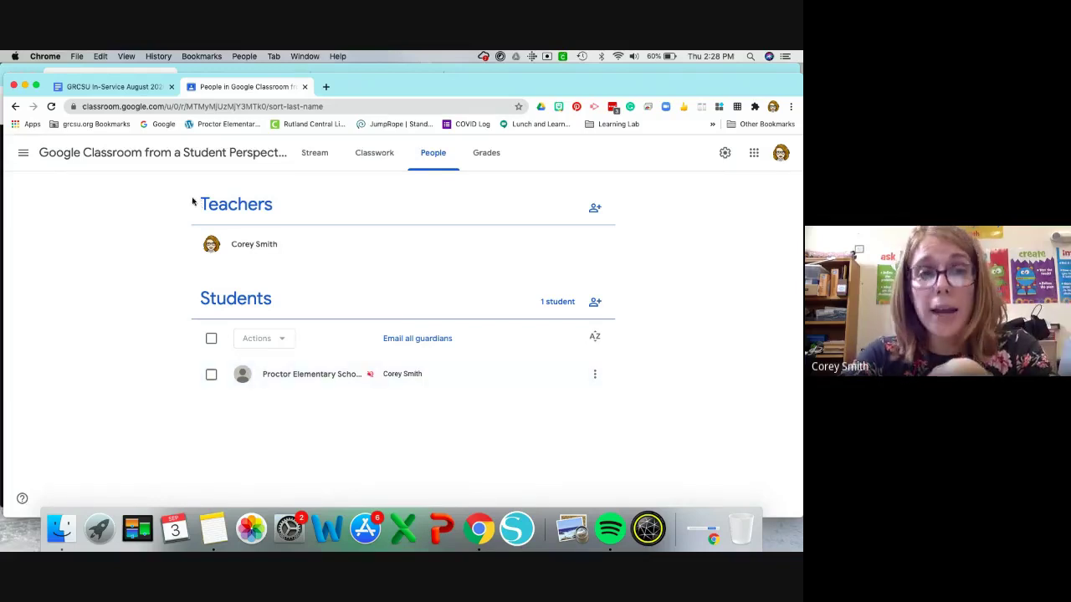
Step: Minimize the teacher's window, reload the student's Classroom page, and open the full Staying Active assignment from the classwork
left_click(25, 87)
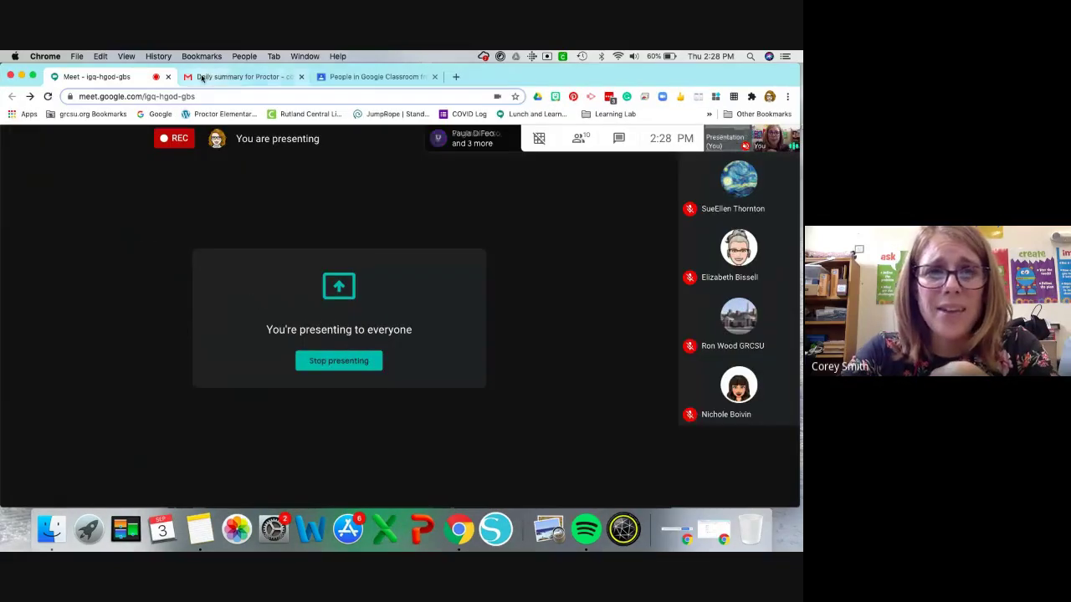
left_click(359, 77)
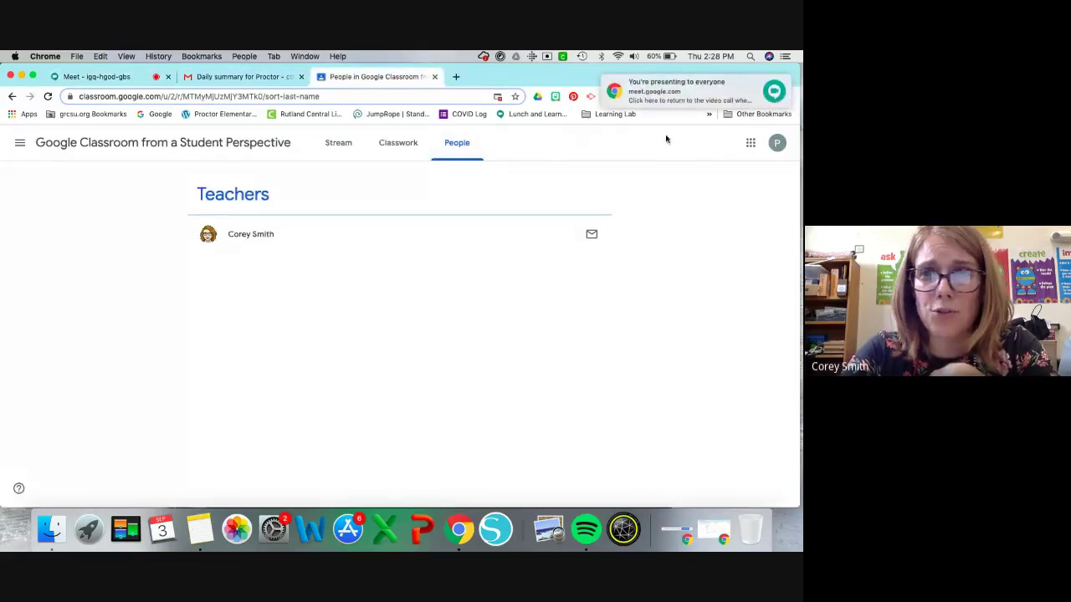
left_click(773, 83)
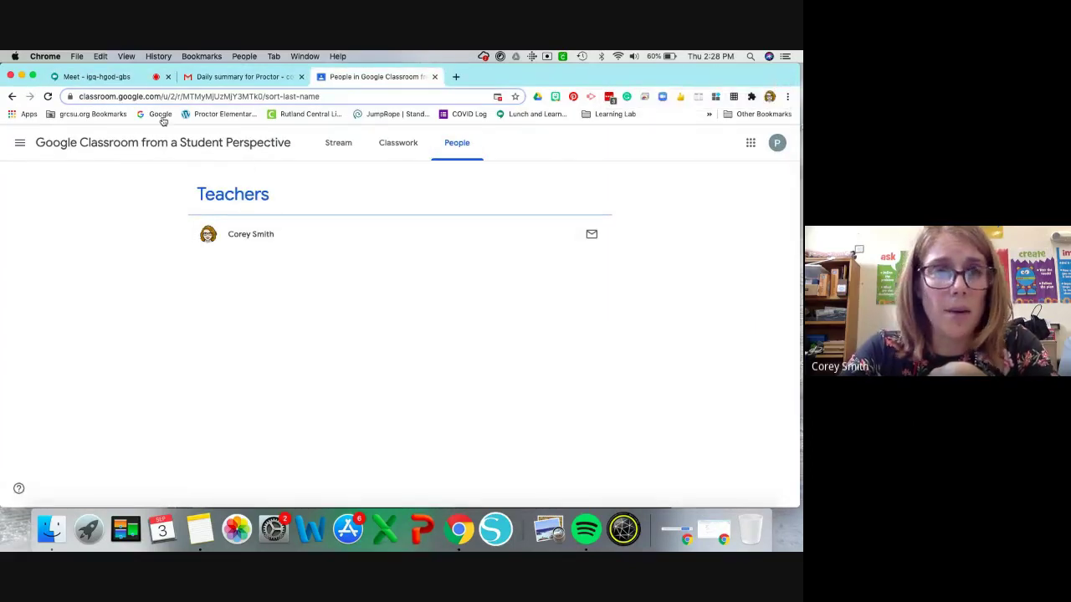
left_click(48, 97)
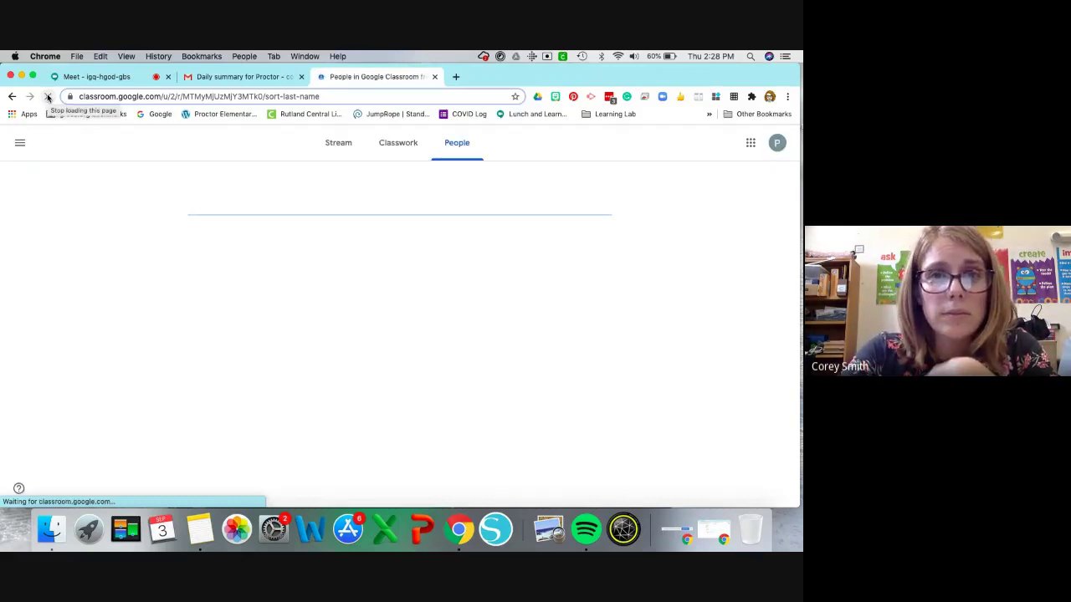
left_click(398, 142)
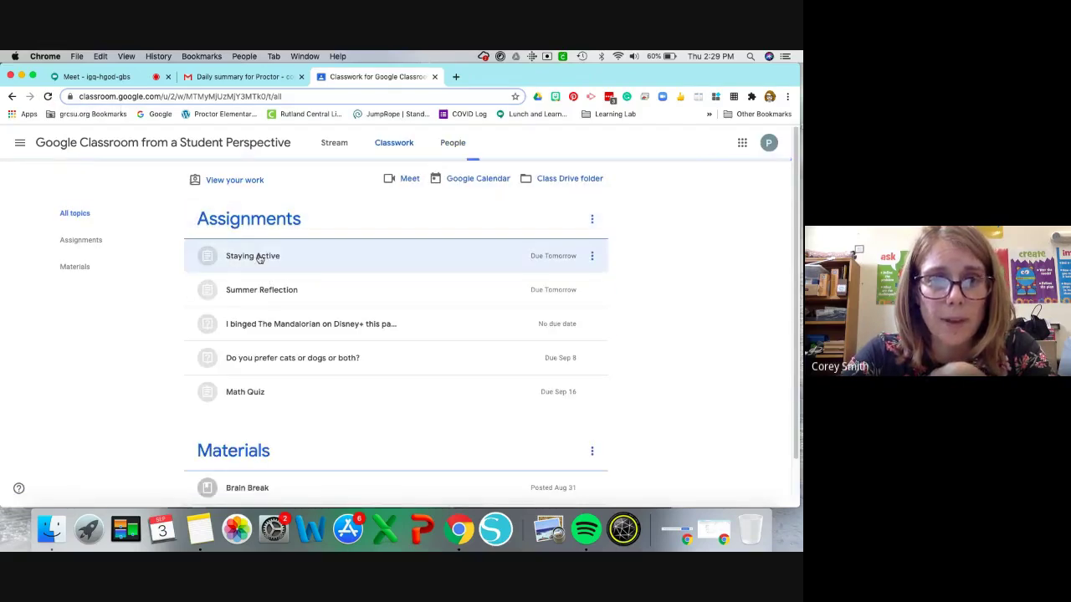
left_click(259, 257)
left_click(209, 381)
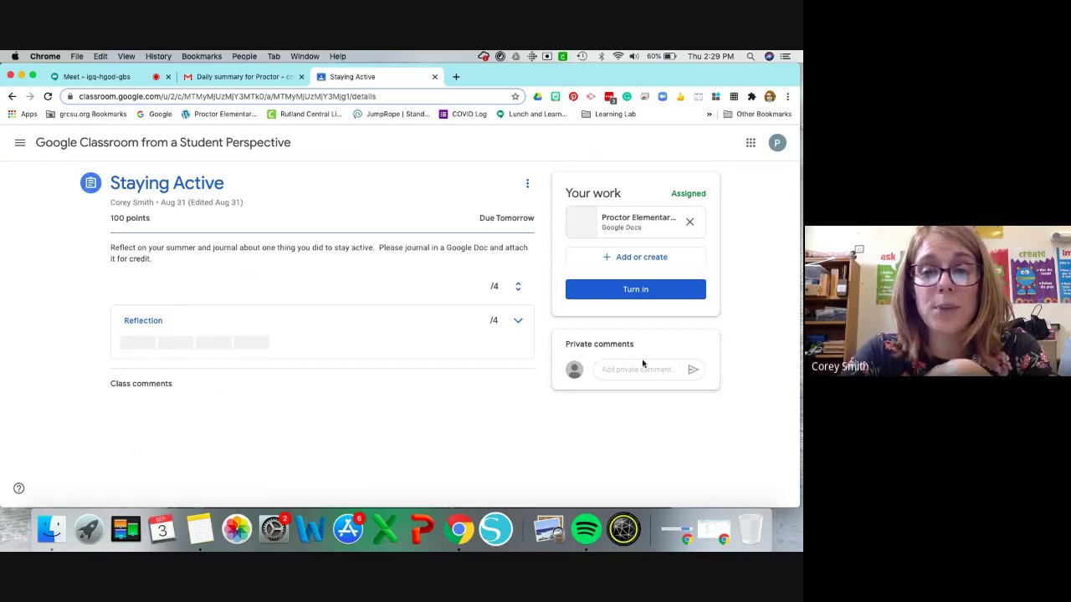
Step: Post a private comment addressing the teacher by name: "it says the assignment is worth 100 points, but the rubric is for 4 points. Which is correct?"
left_click(621, 371)
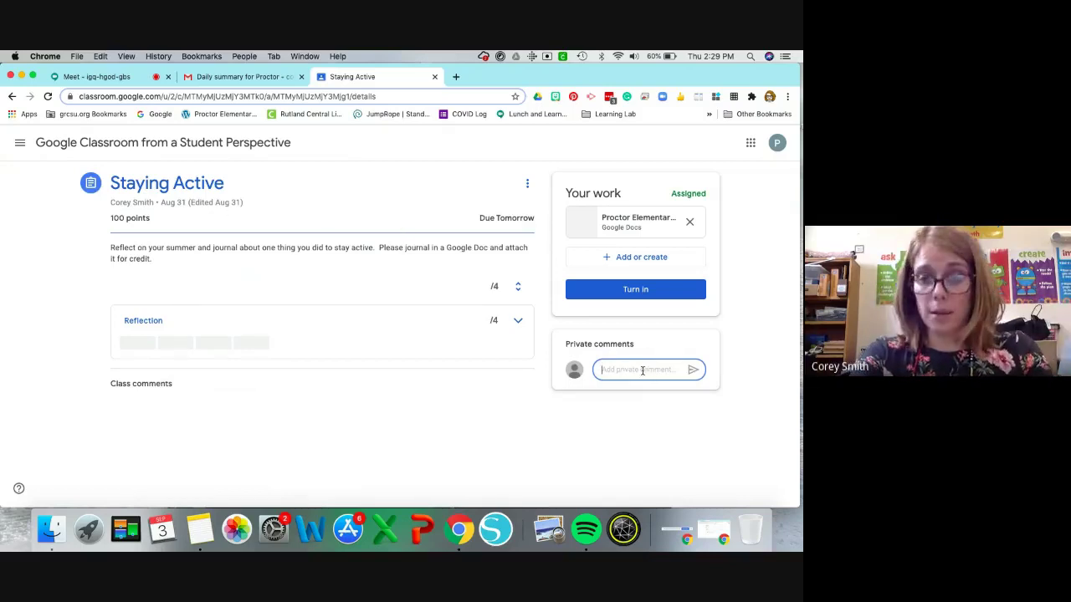
type("Mrs. Smith")
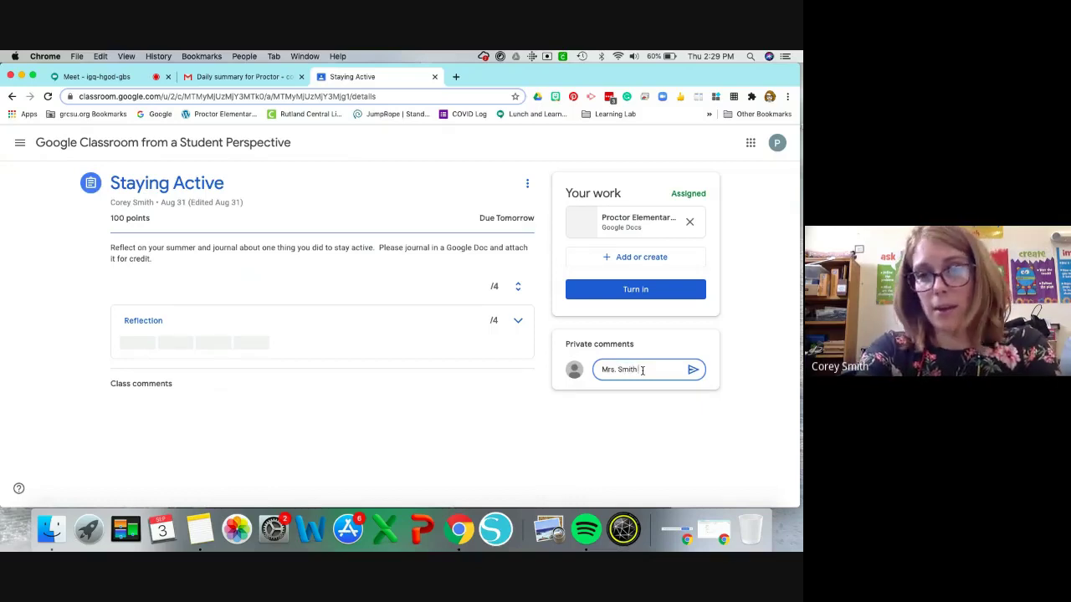
type(", it says the ")
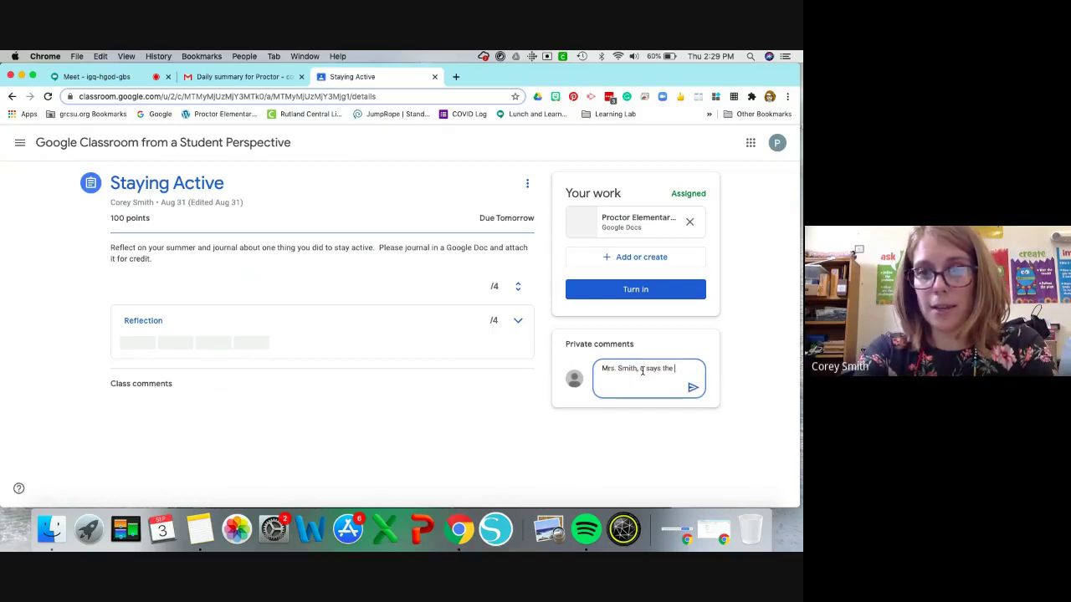
type("assignment is wor")
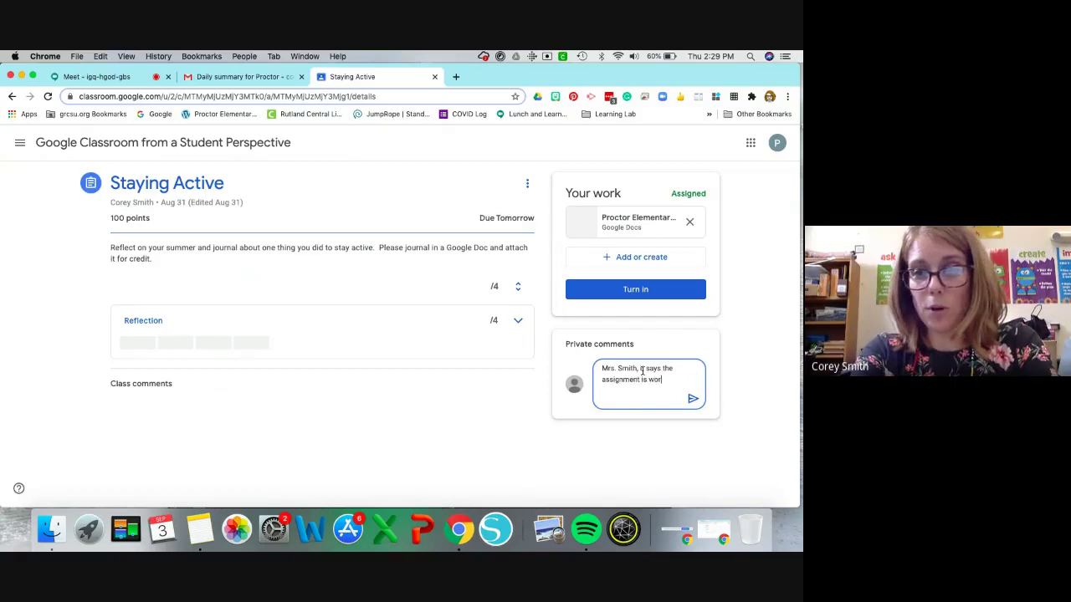
type("th 100 point")
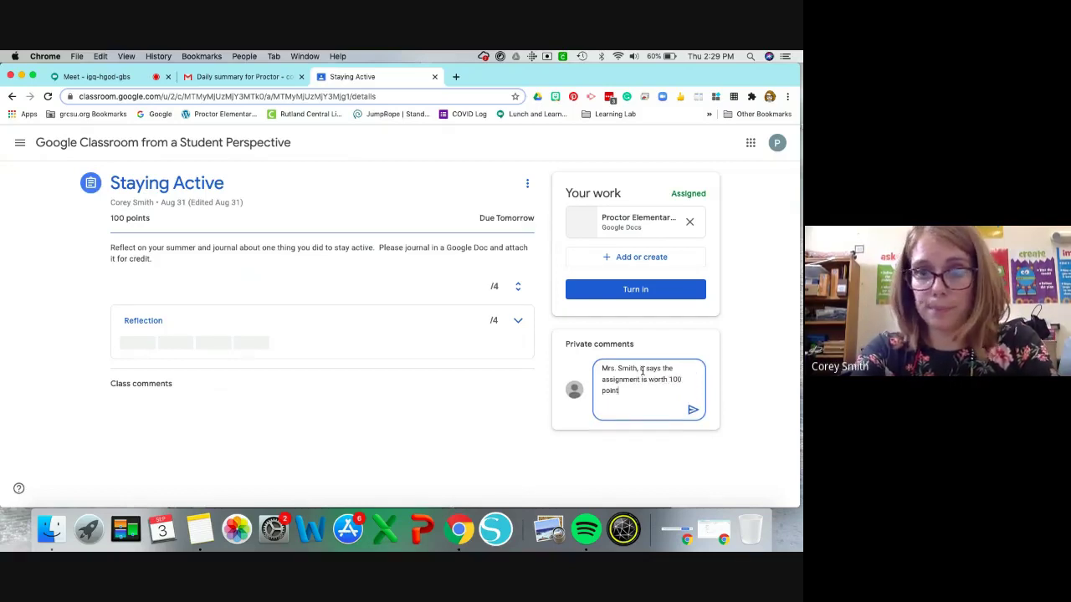
type("s, but the rubric")
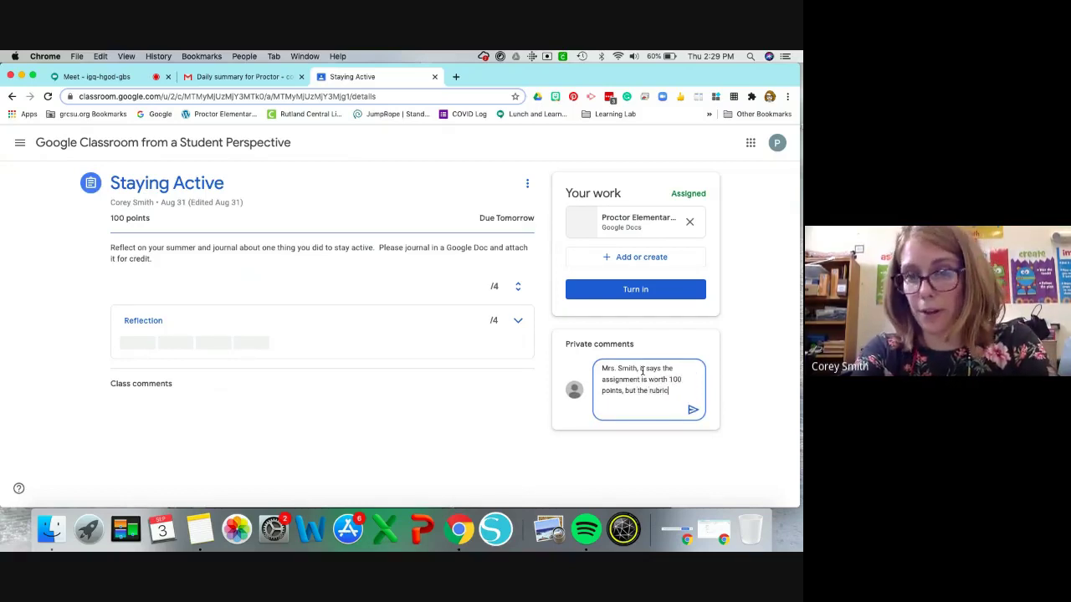
type(" is for 4 poin")
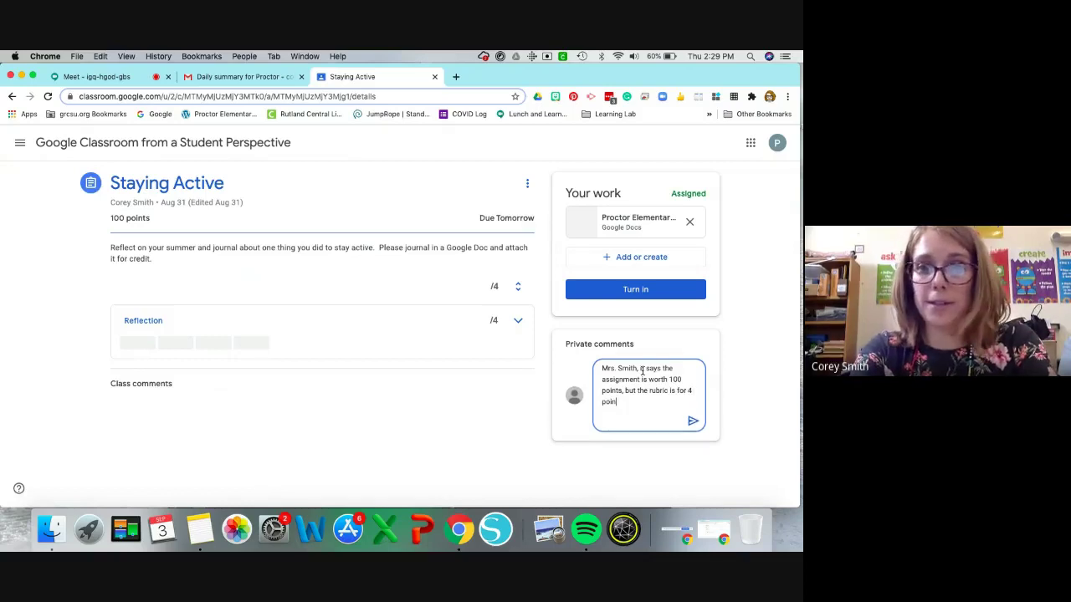
type("ts.  Which is corr")
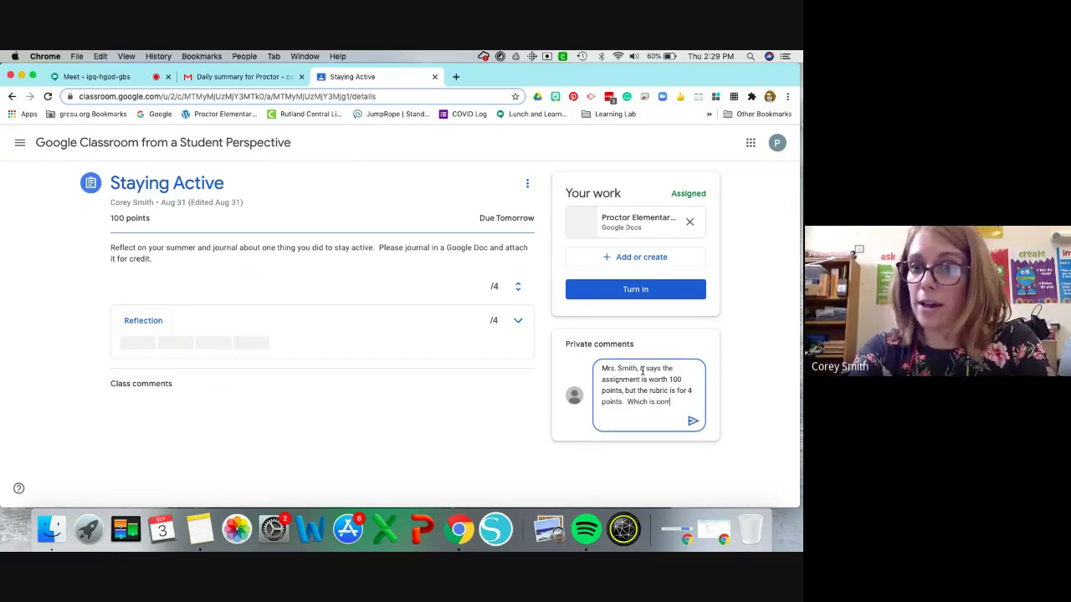
type("ect?")
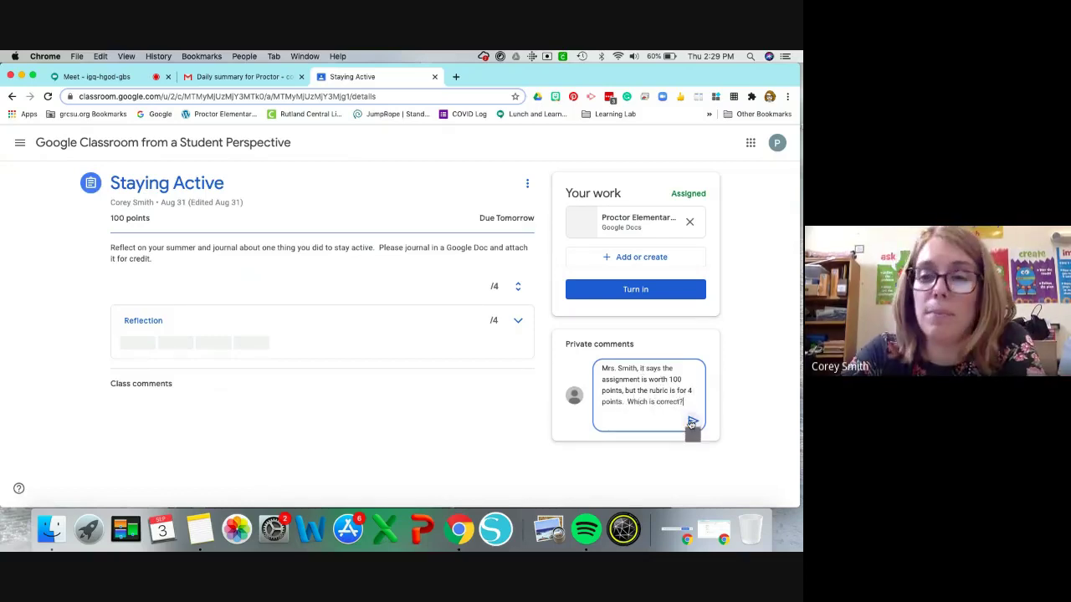
left_click(692, 422)
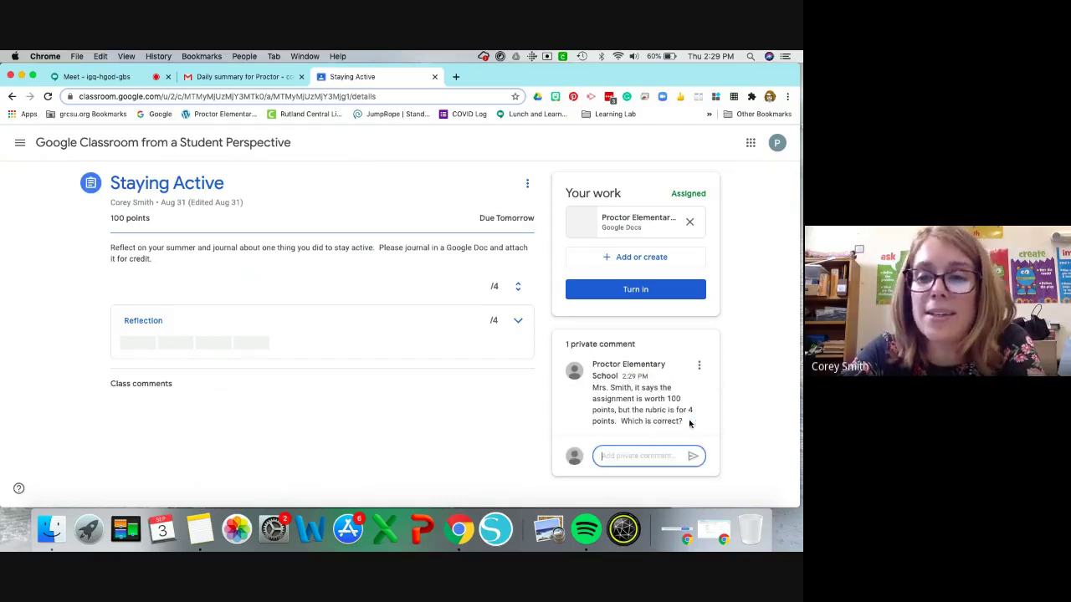
Step: Restore the teacher's window, open the Staying Active assignment from the classwork, and view its instructions page
left_click(707, 536)
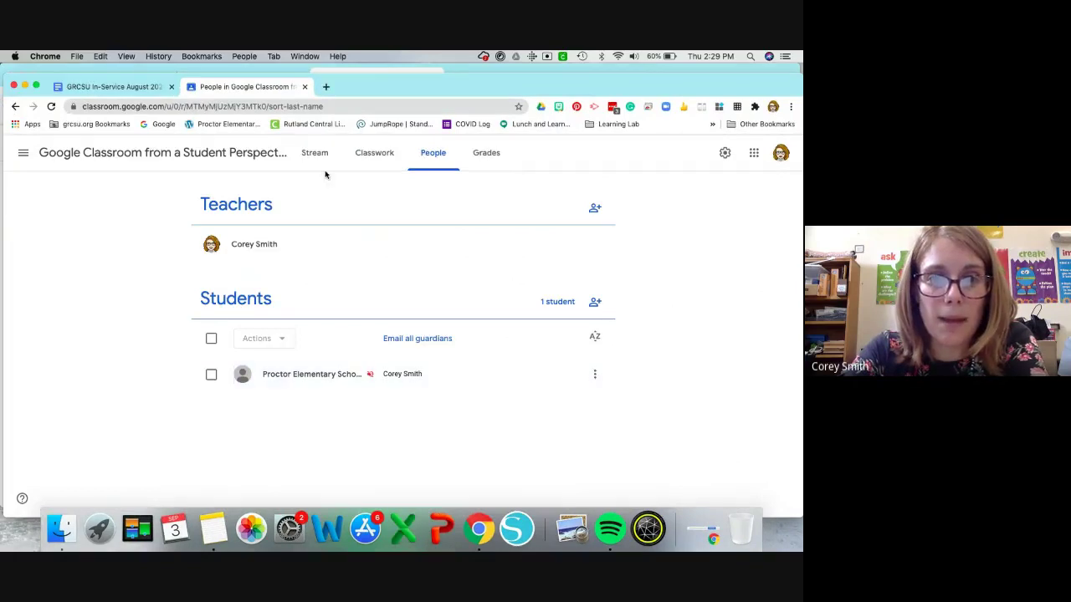
left_click(367, 168)
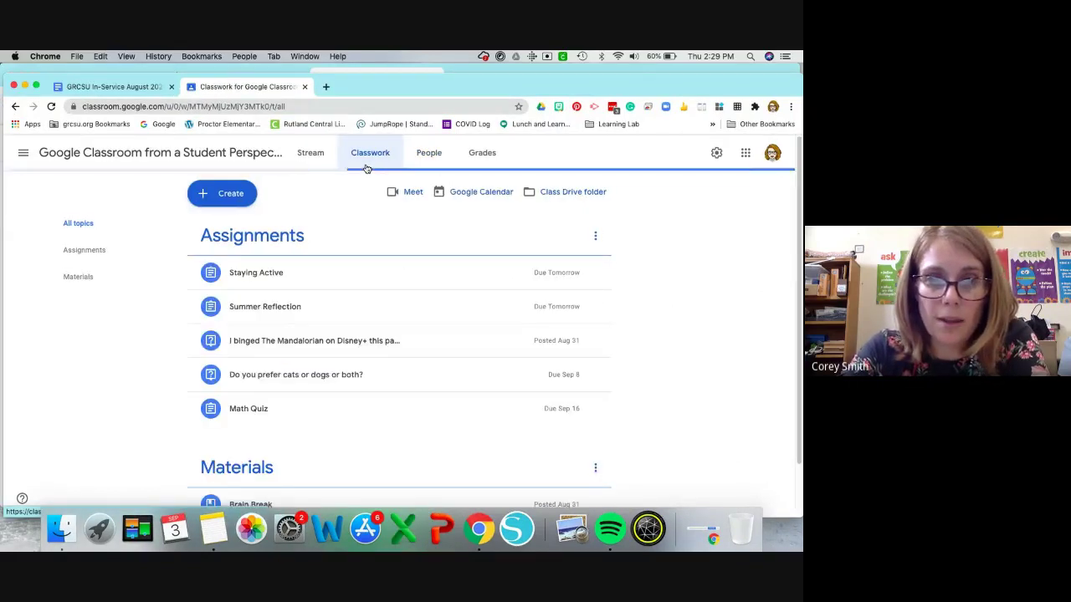
left_click(269, 273)
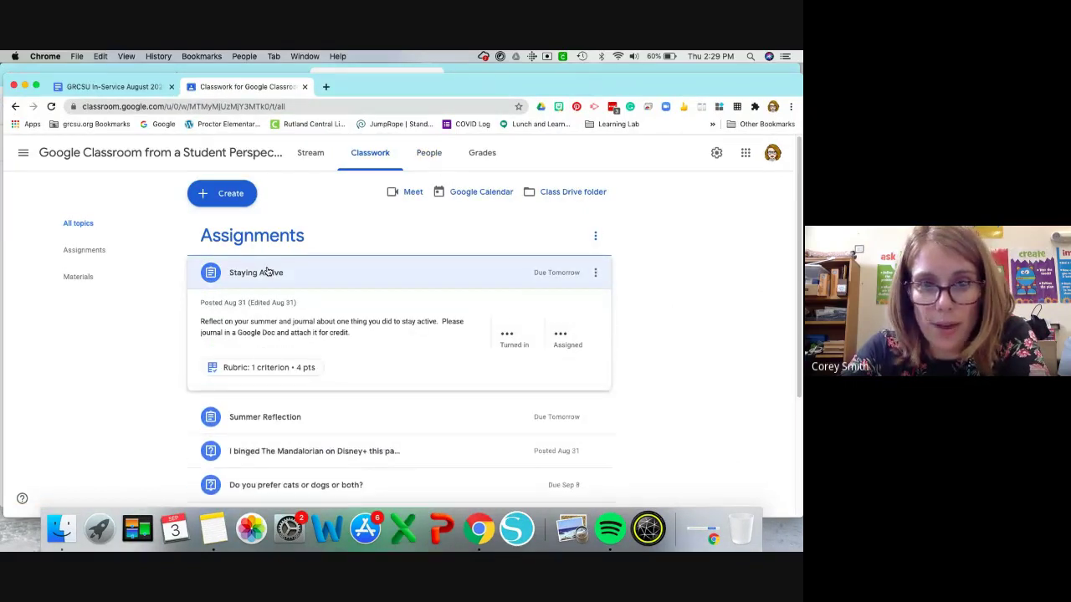
left_click(232, 402)
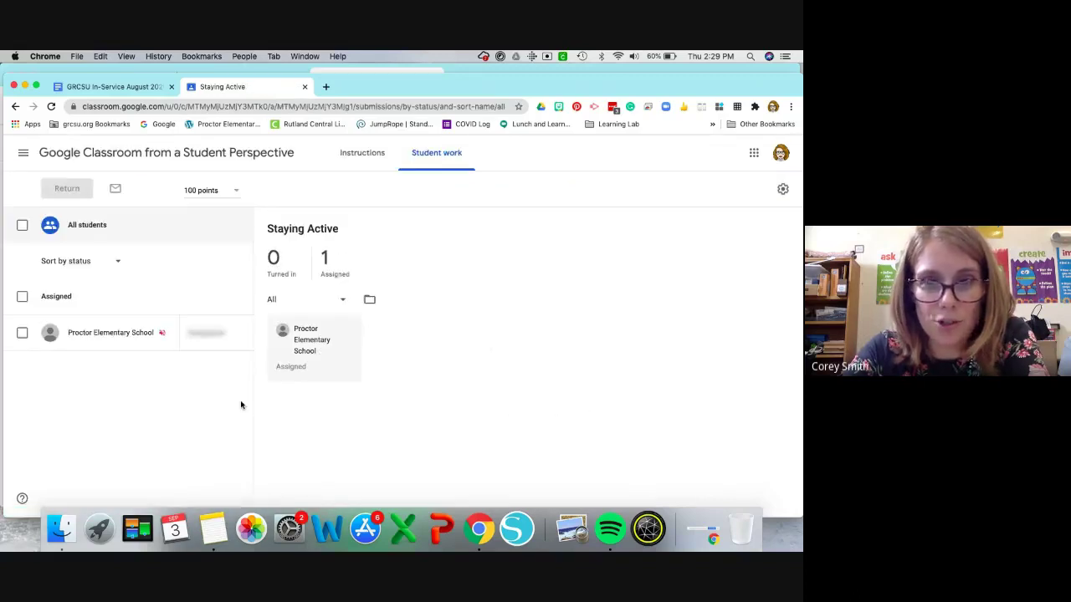
left_click(355, 153)
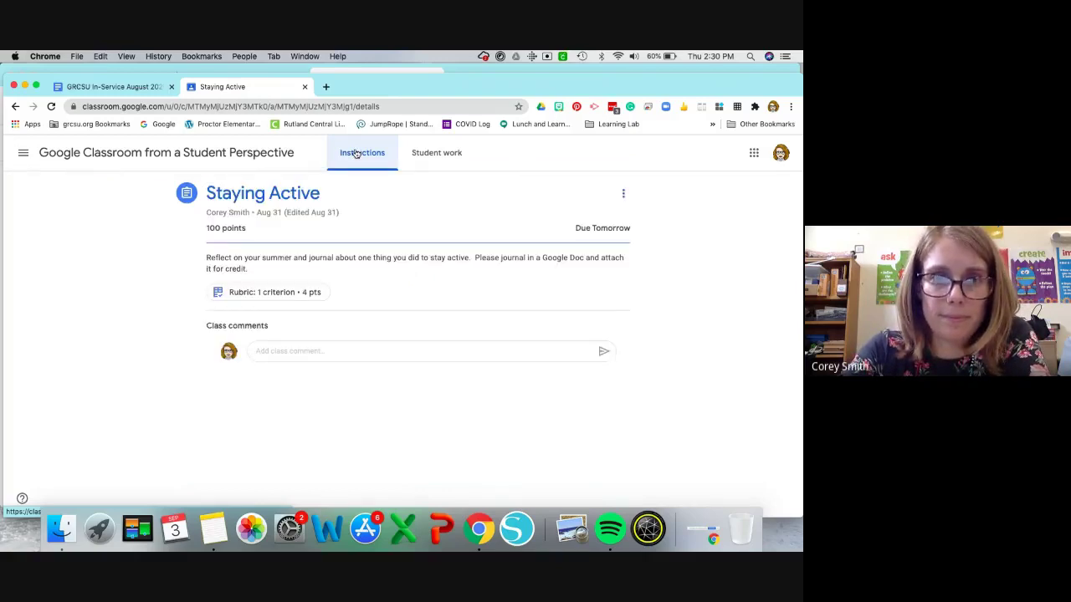
Step: Glance at the student's window, return to the teacher's, and open Proctor Elementary School's submission in the assignment's student work
left_click(96, 70)
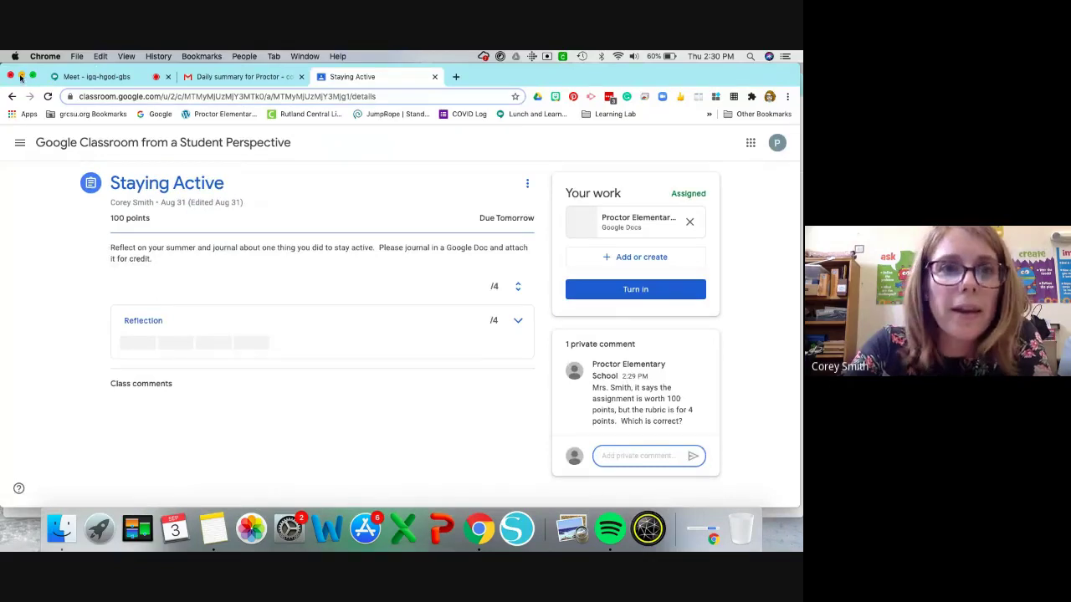
left_click(790, 519)
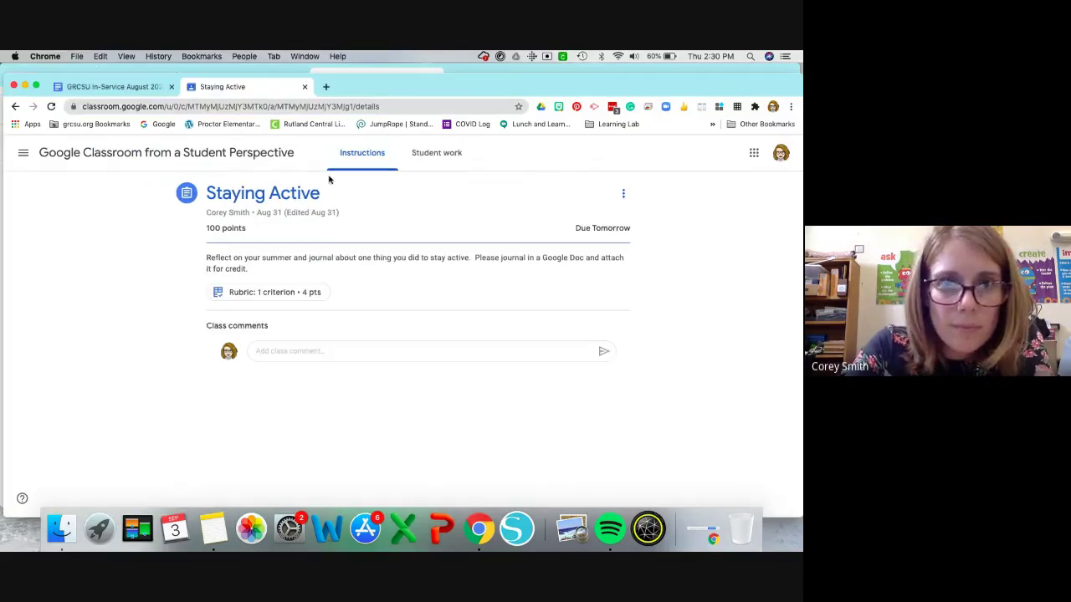
left_click(429, 158)
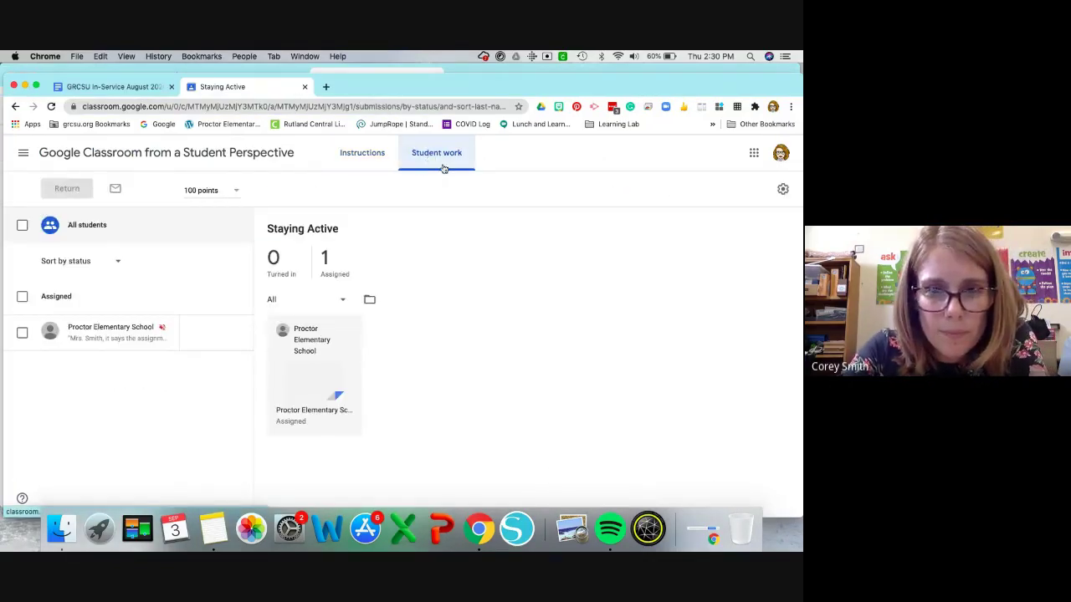
left_click(104, 332)
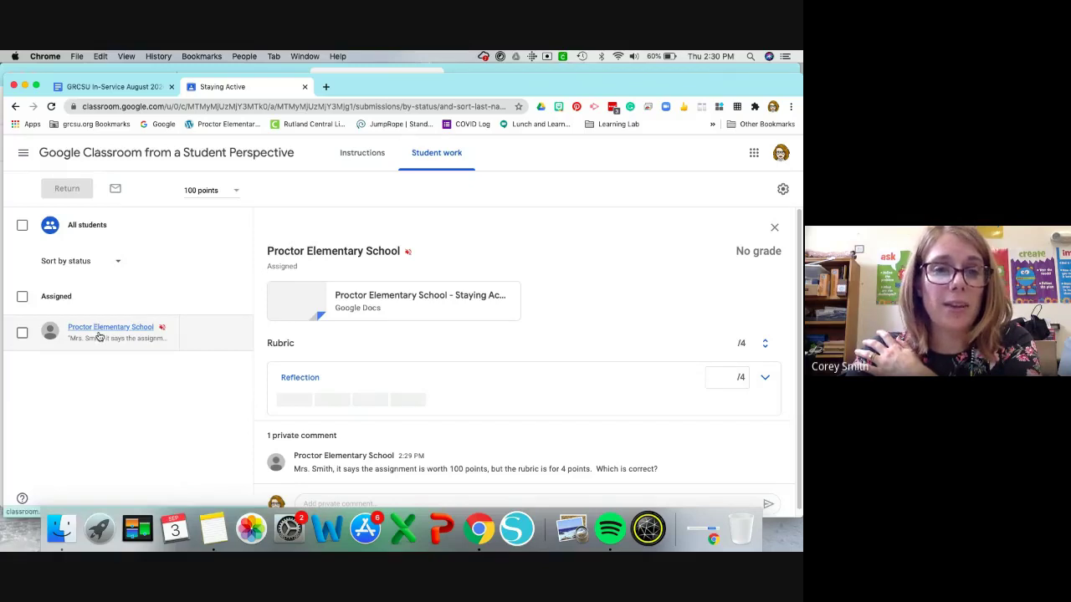
Step: Reply to the student's private comment with "Use the 4 point rubric."
scroll(454, 354, "down", 1)
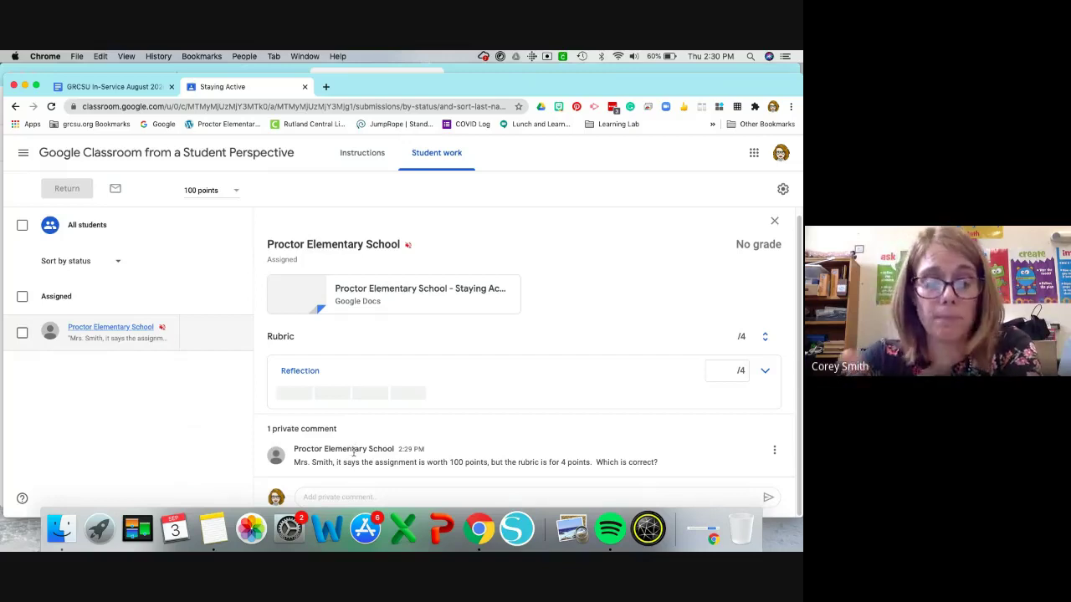
left_click(338, 496)
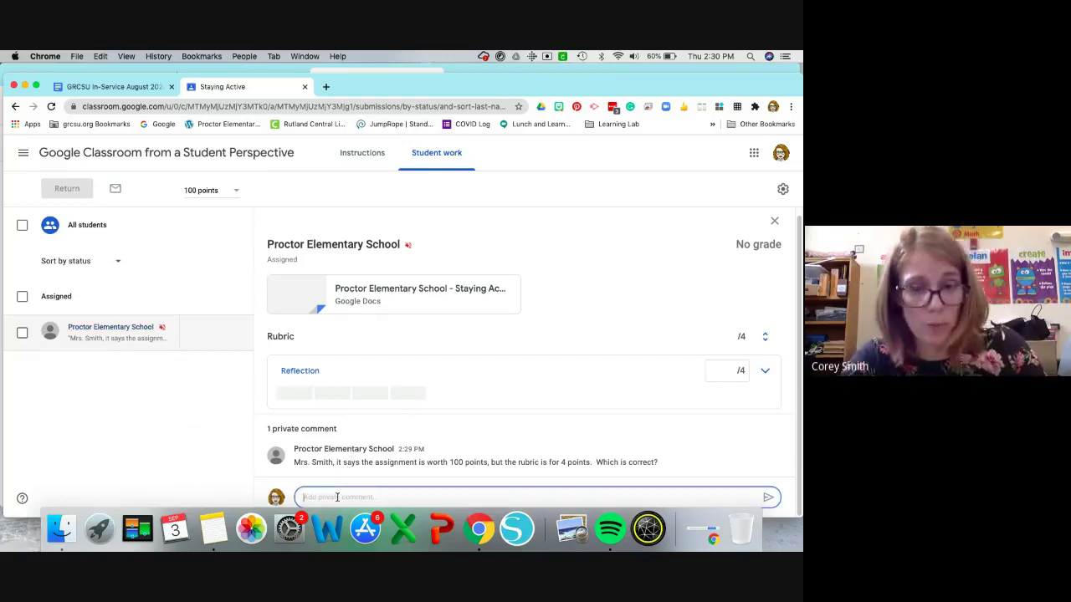
type("Use the 4")
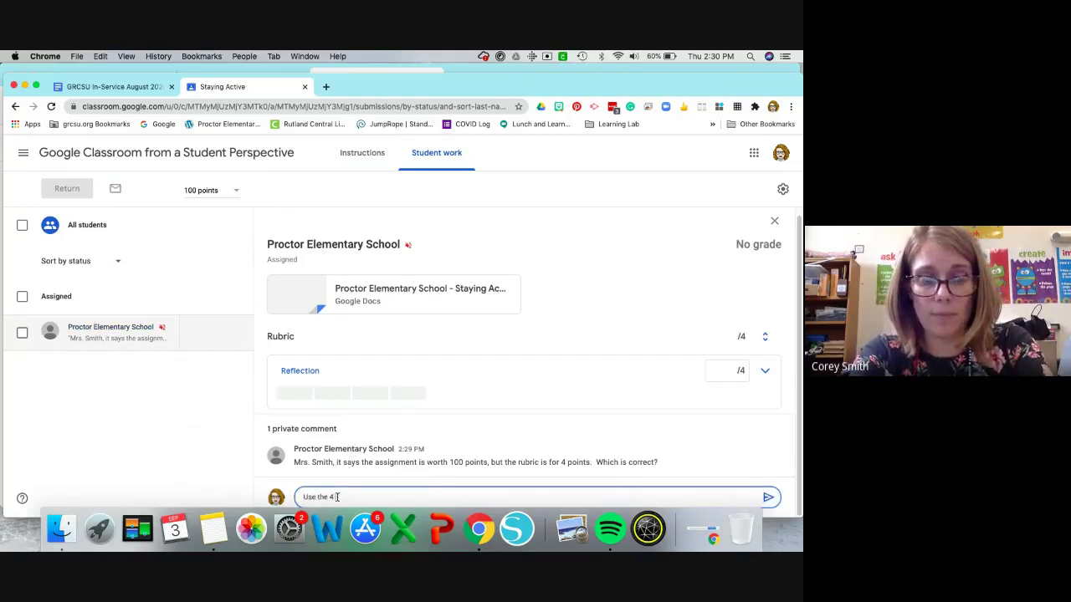
type(" point rubric")
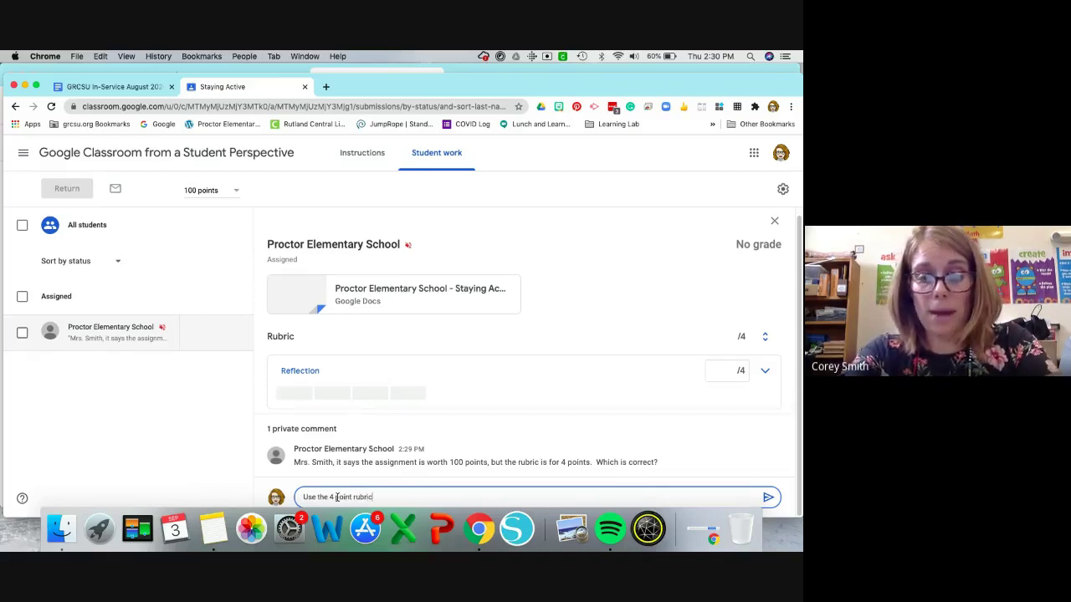
type(".")
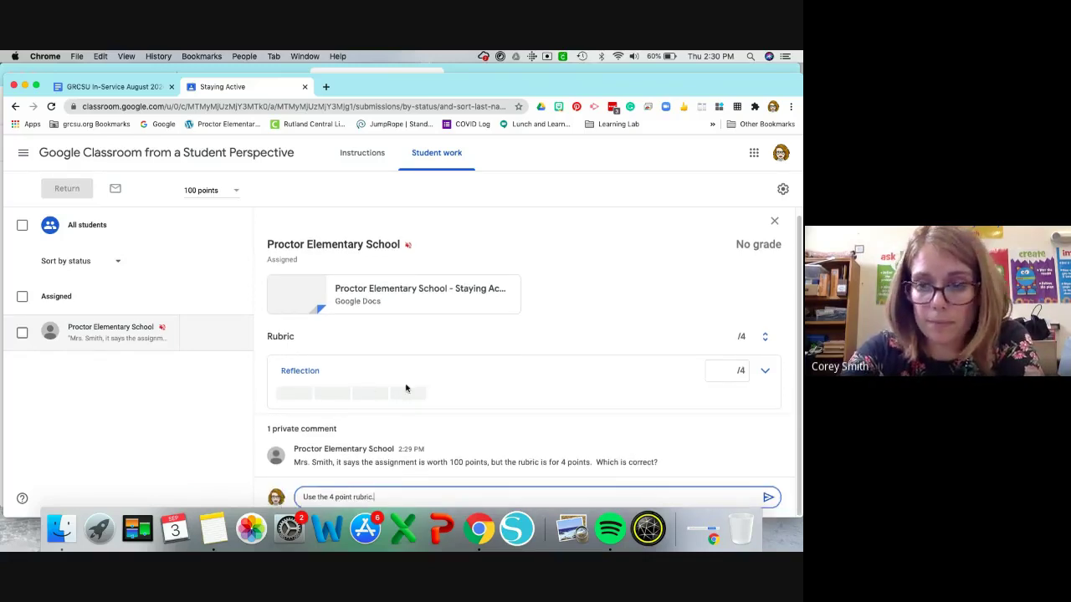
left_click(767, 507)
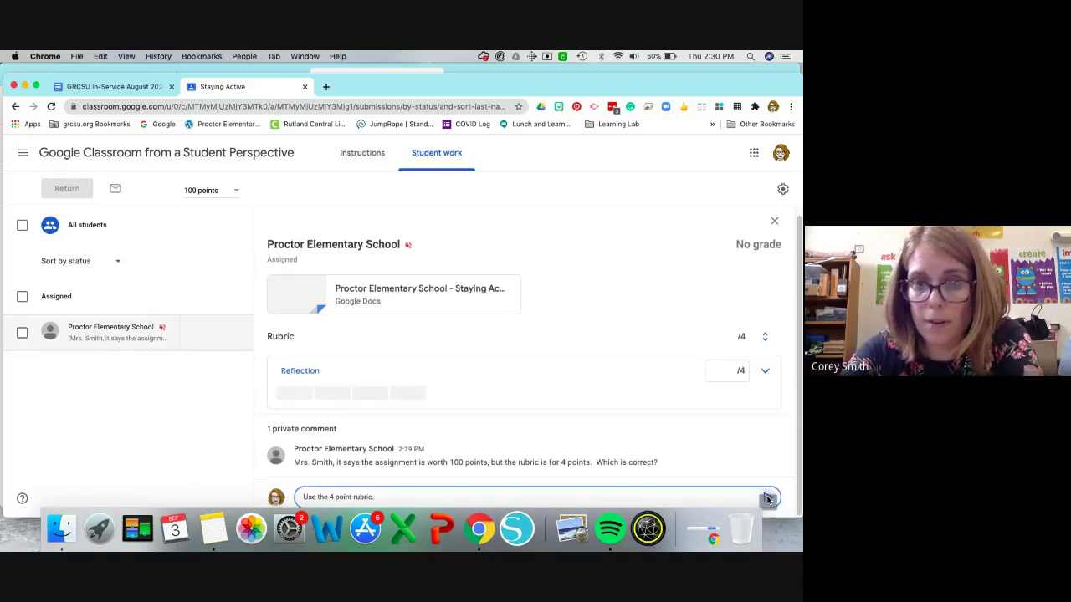
Step: Reload the student's Staying Active page to check for the teacher's reply, and switch to the Google Meet call
left_click(412, 72)
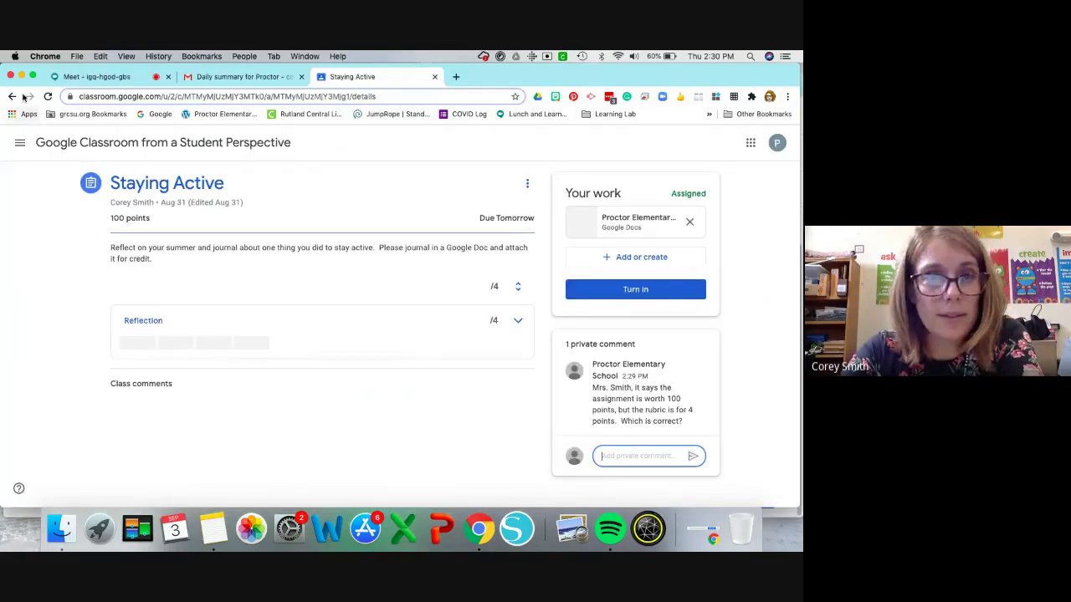
left_click(48, 96)
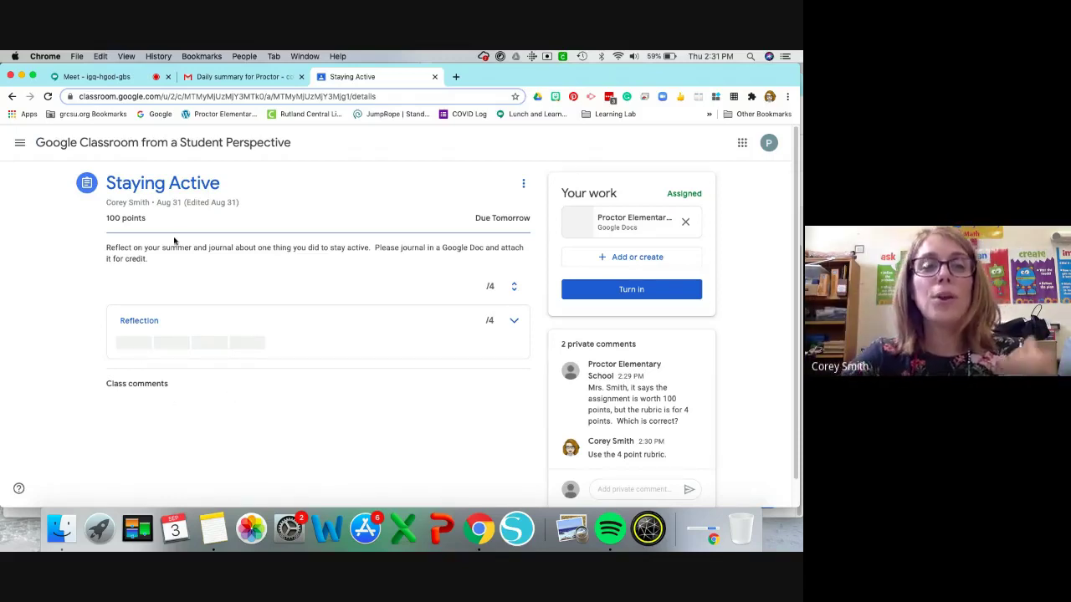
left_click(96, 76)
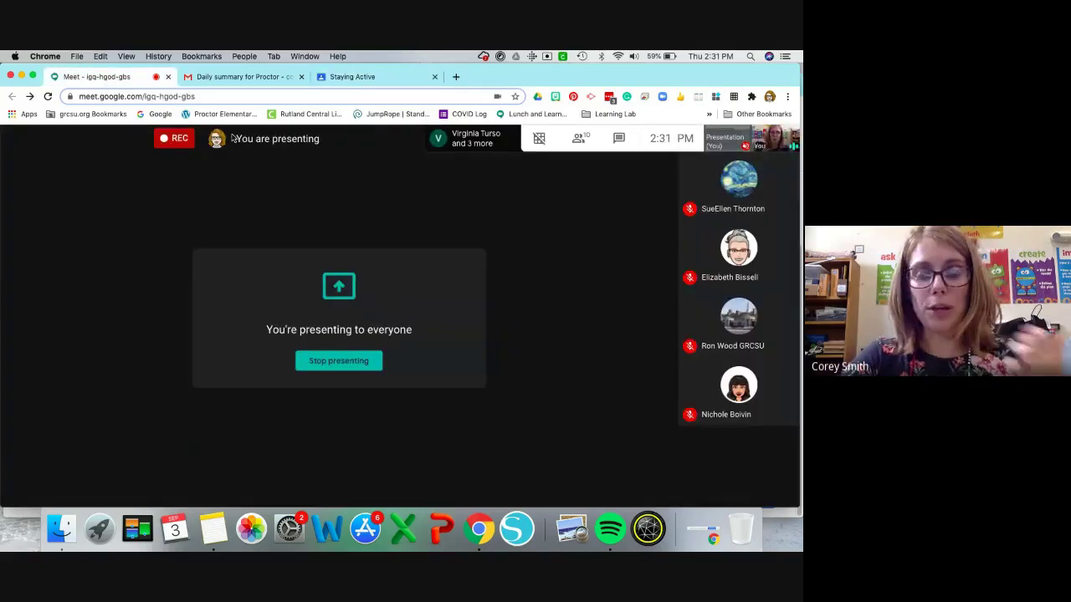